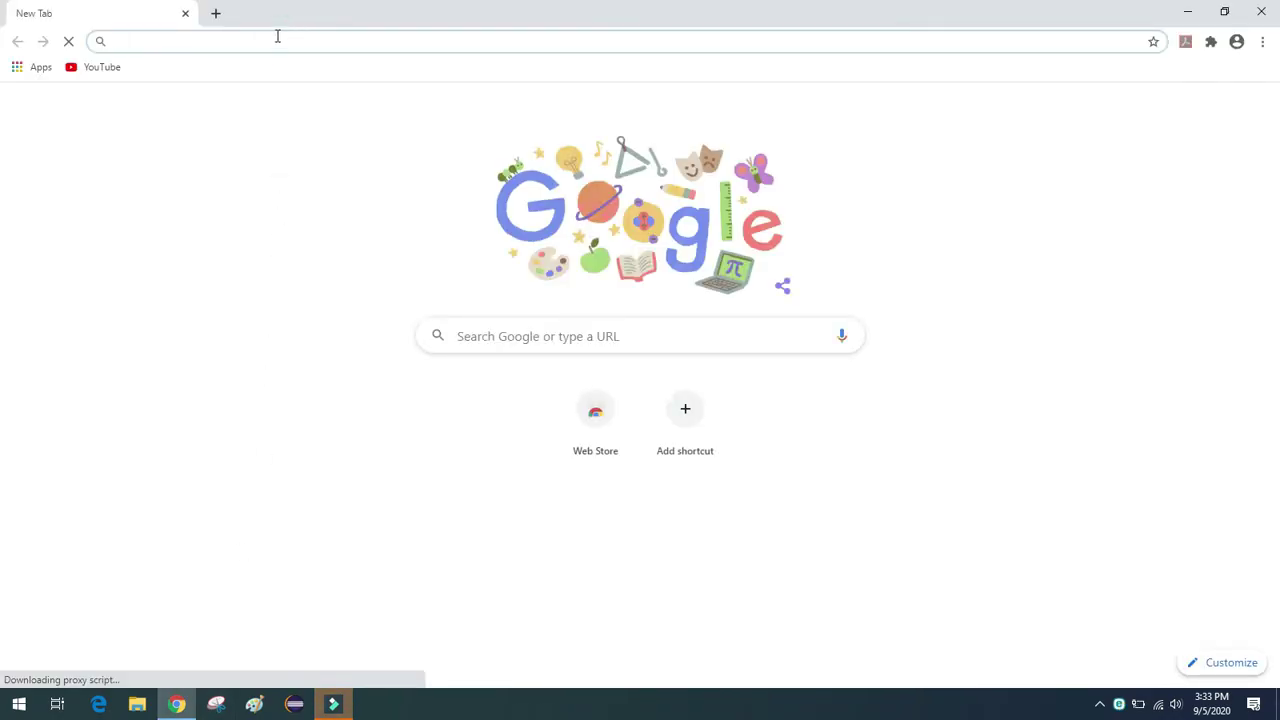
Search 'vlc download' and open the official videolan.org VLC for Windows page.
text(vlc dow)
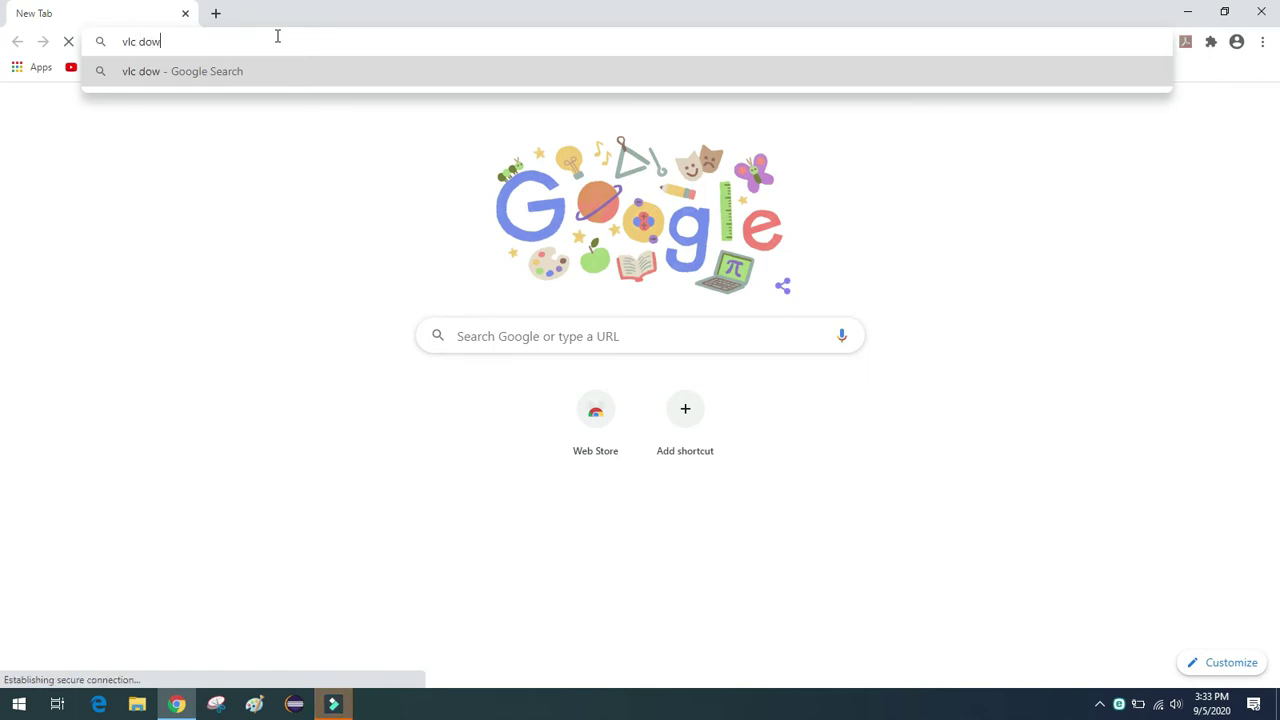
text(nload)
key(Return)
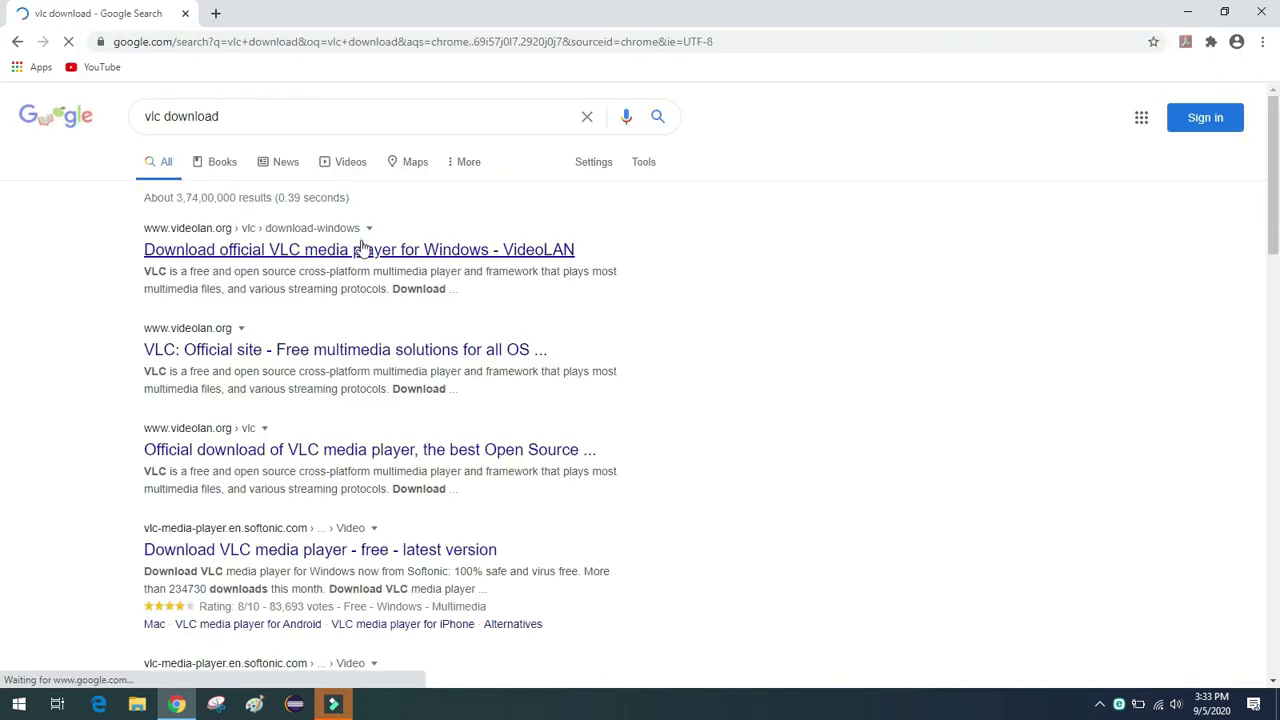
click(362, 248)
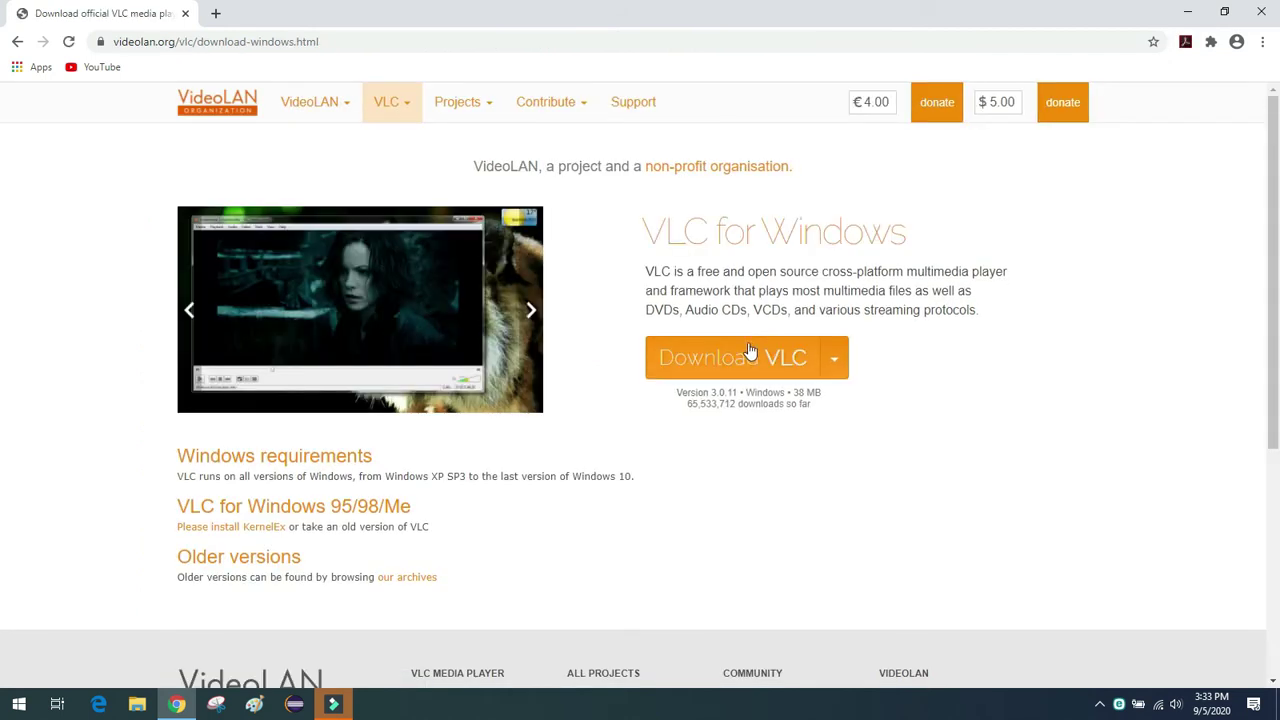
Download the VLC 3.0.11 installer (vlc-3.0.11-win32.exe) and run it.
click(753, 359)
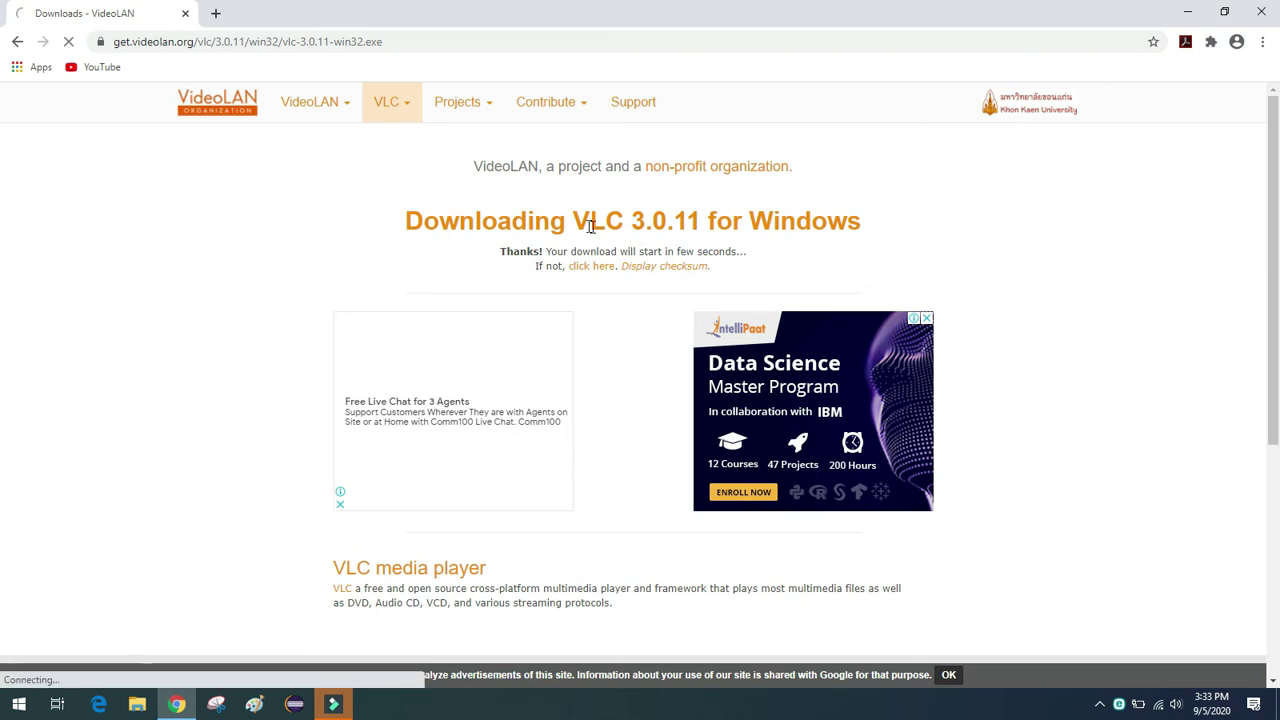
drag(577, 220, 857, 210)
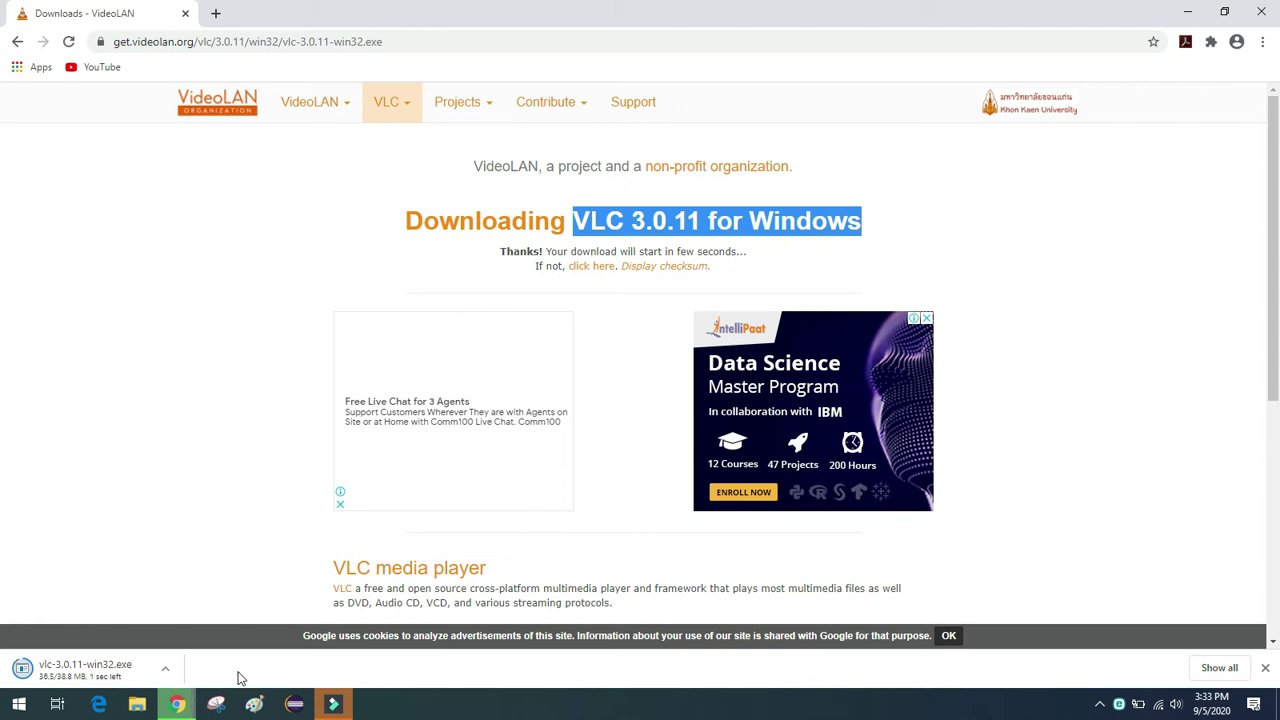
click(60, 669)
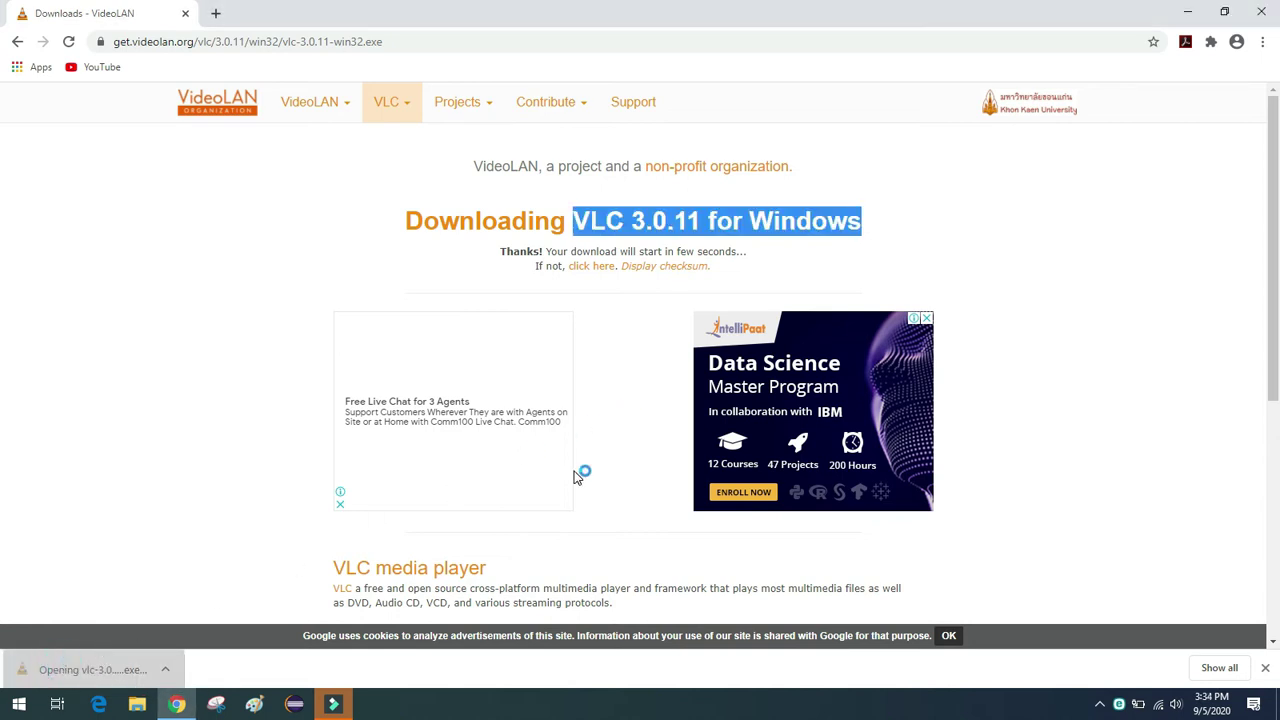
Install VLC 3.0.11 with default components and location, accept the privacy policy, then close VLC.
click(643, 389)
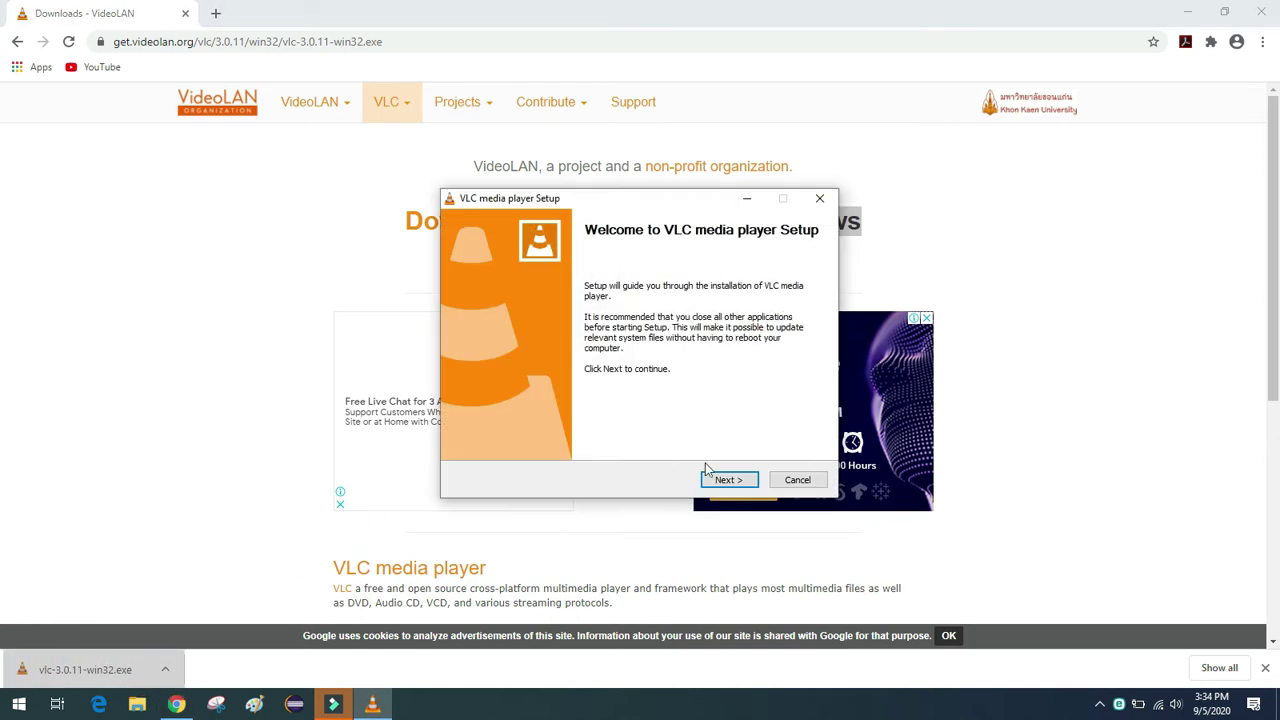
click(729, 481)
click(729, 481)
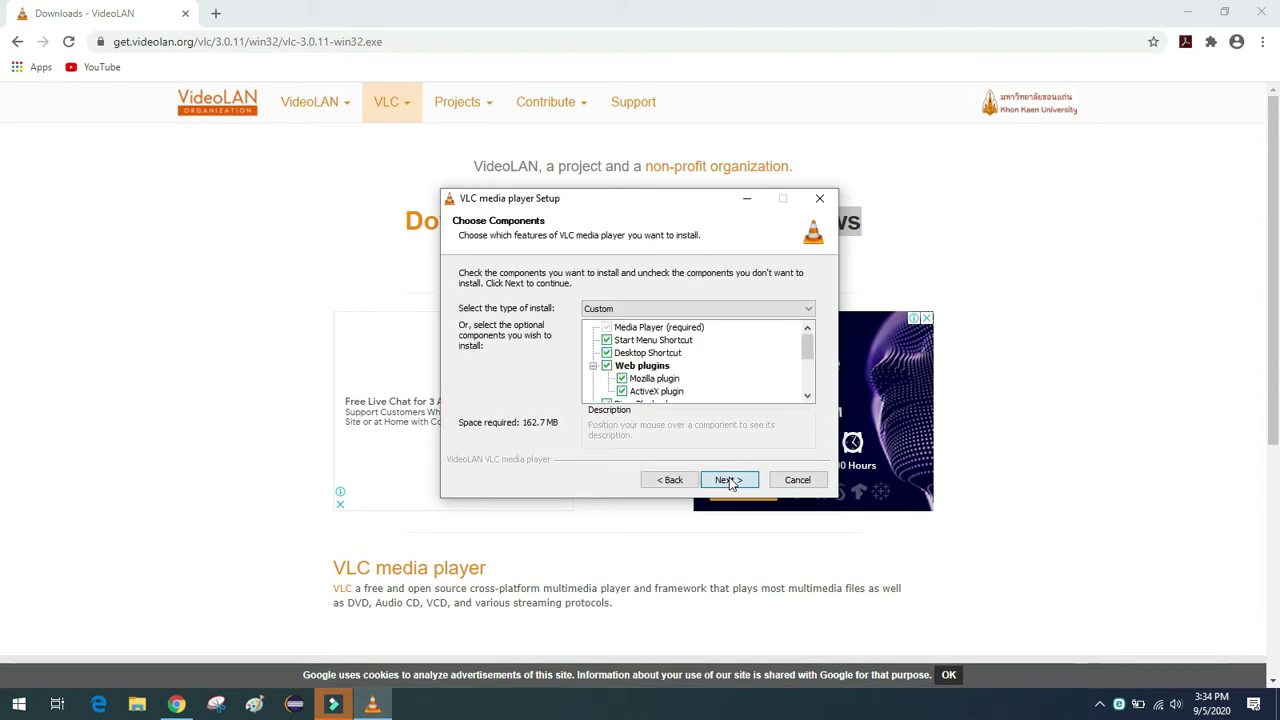
click(729, 481)
click(729, 481)
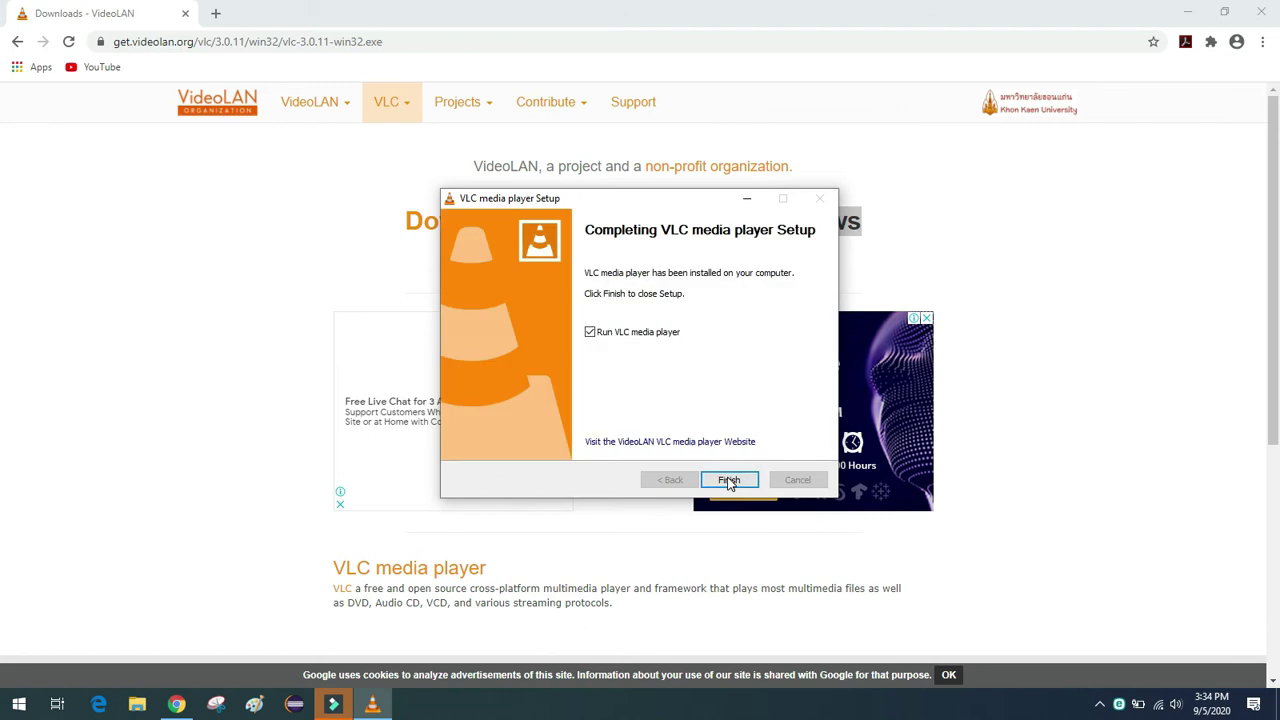
click(729, 481)
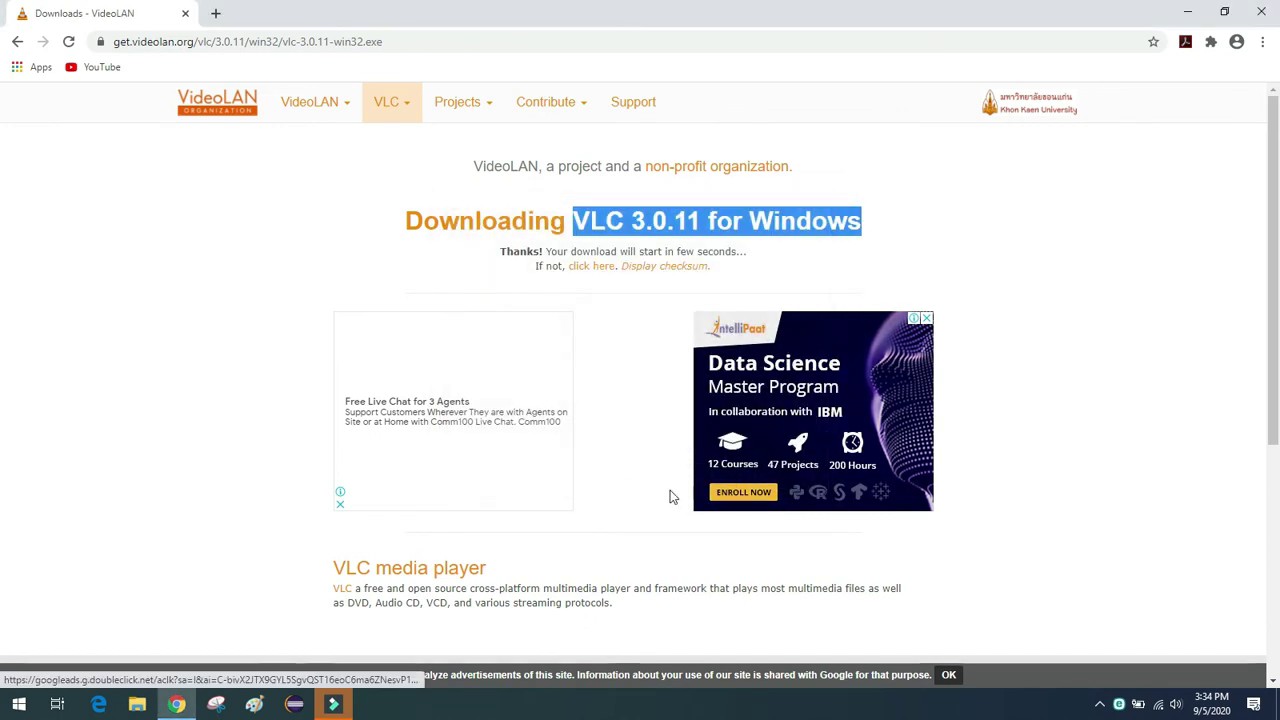
click(852, 579)
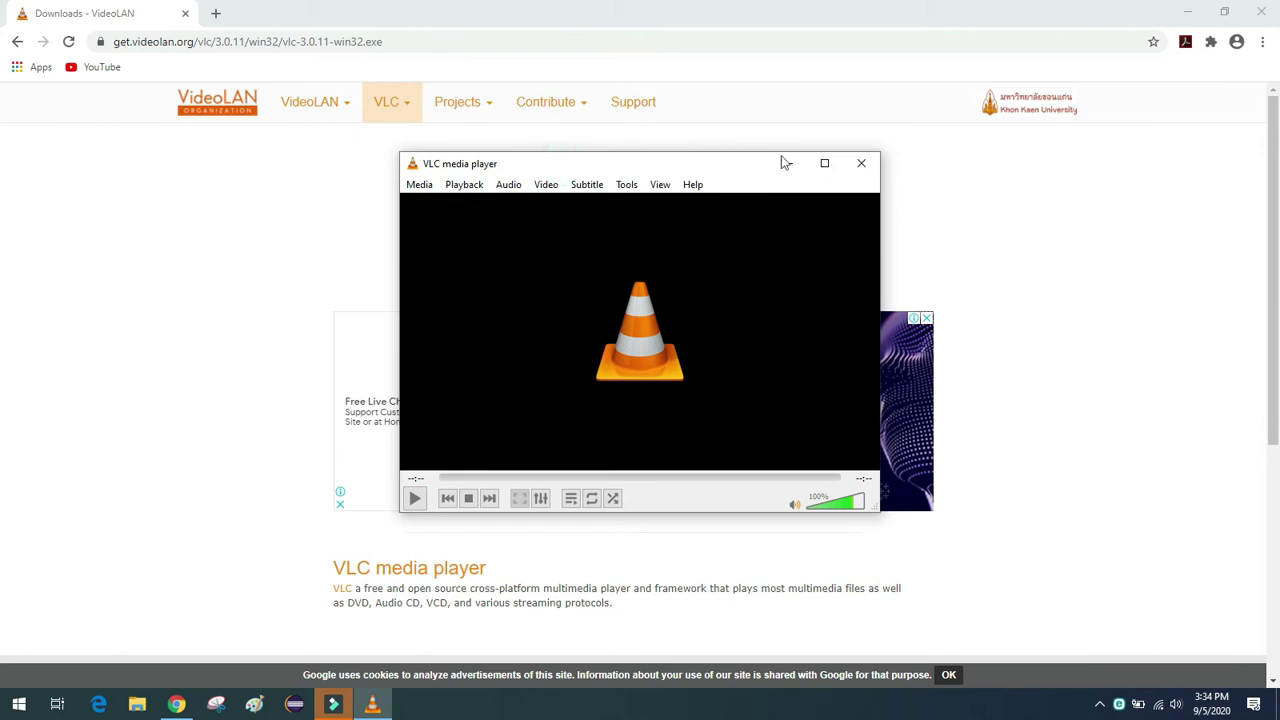
click(860, 165)
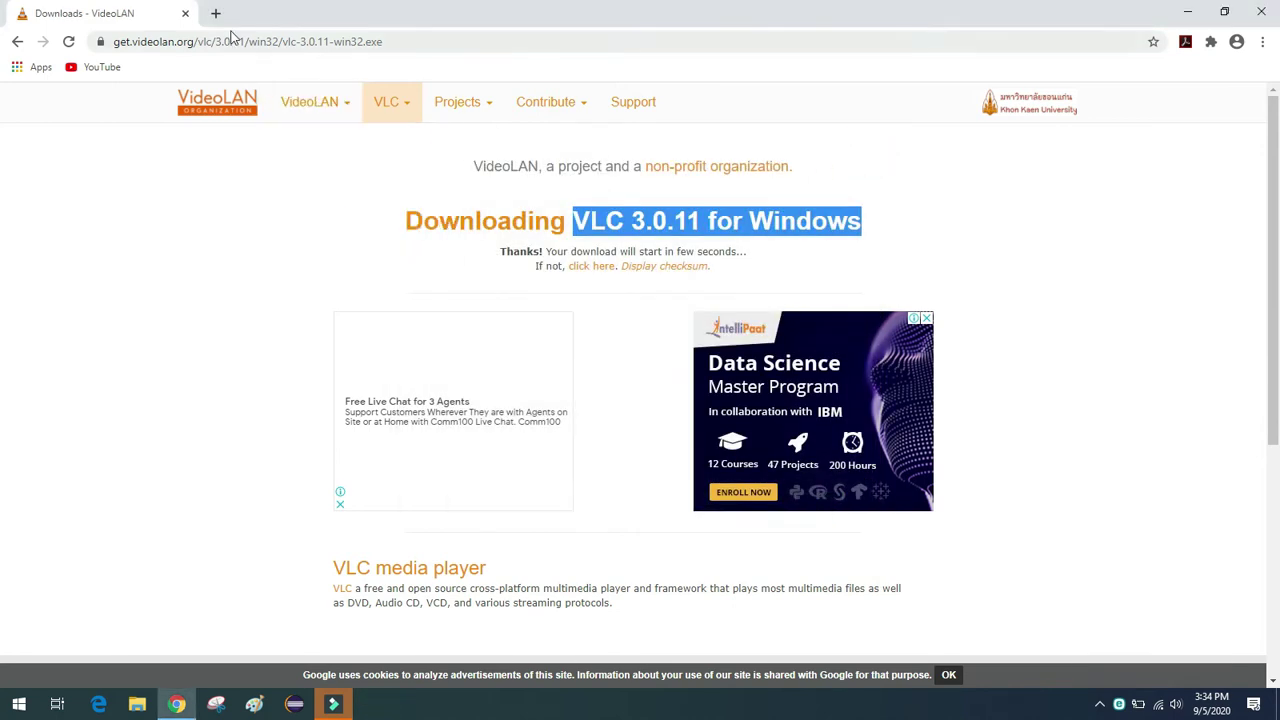
Open it.fenix-solutions.in/howtodoit/pointer_grad.png in a new tab and save the image to Downloads.
click(215, 13)
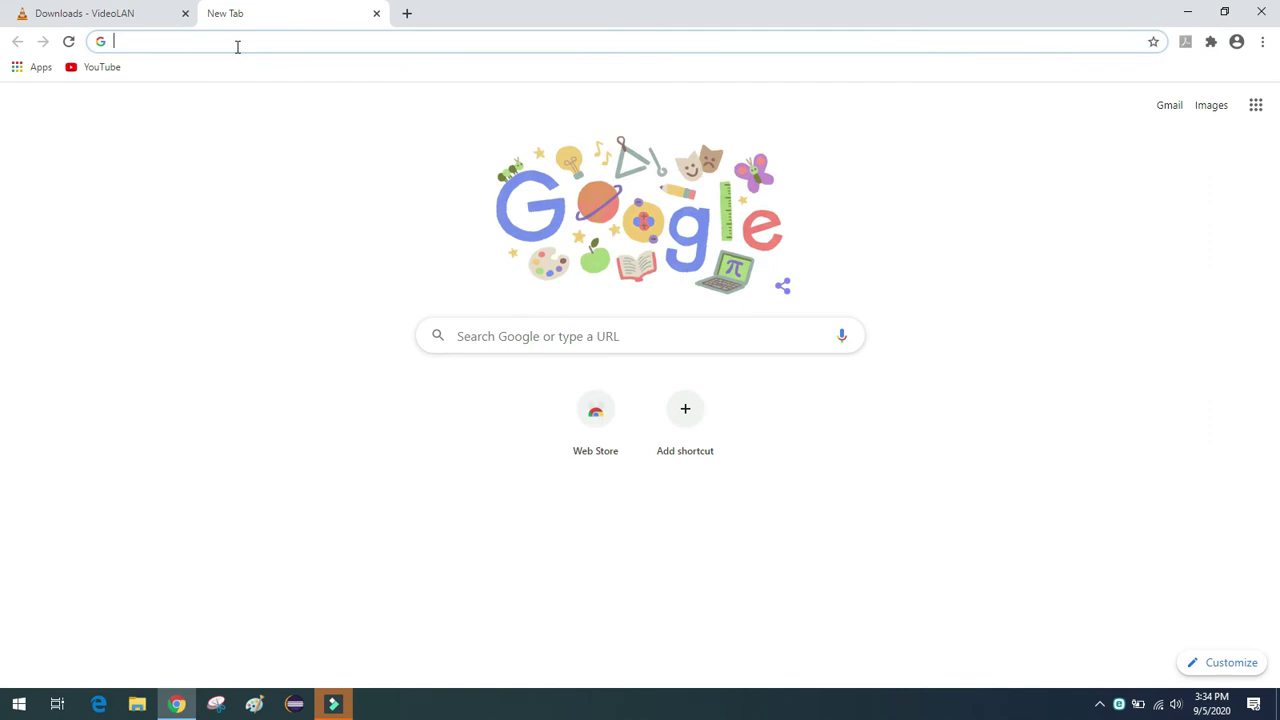
text(it)
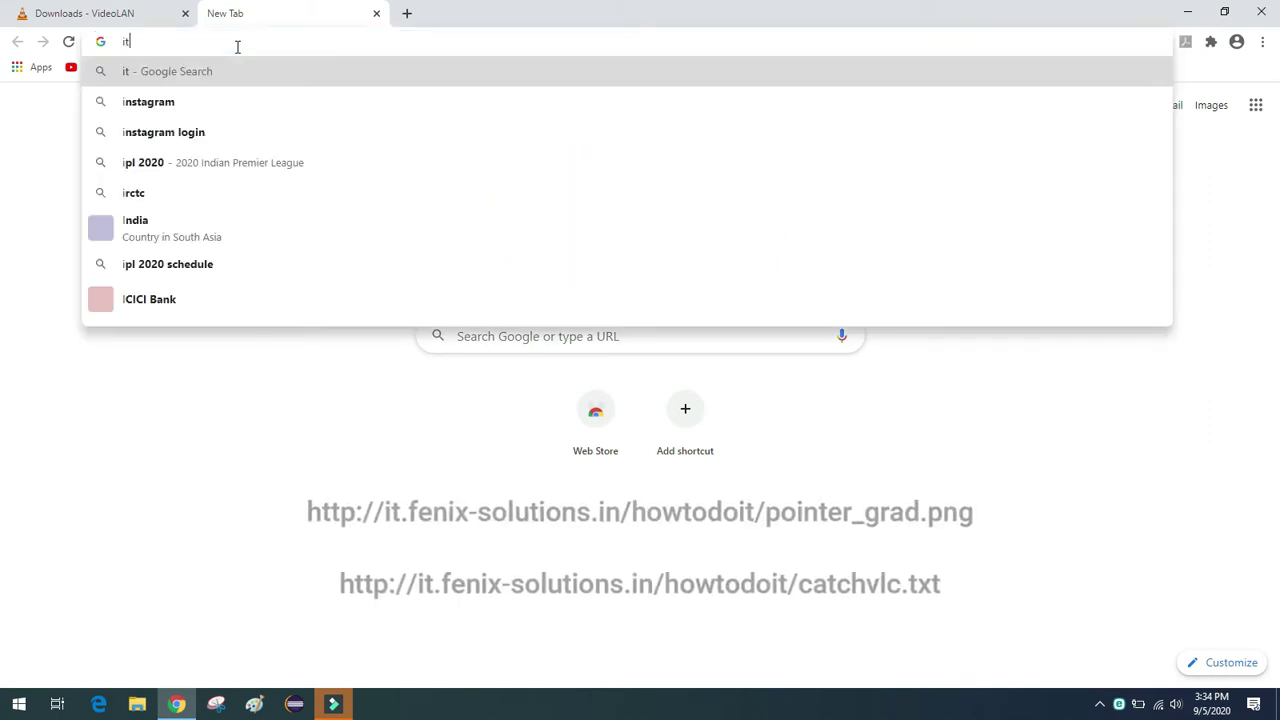
text(.fenix)
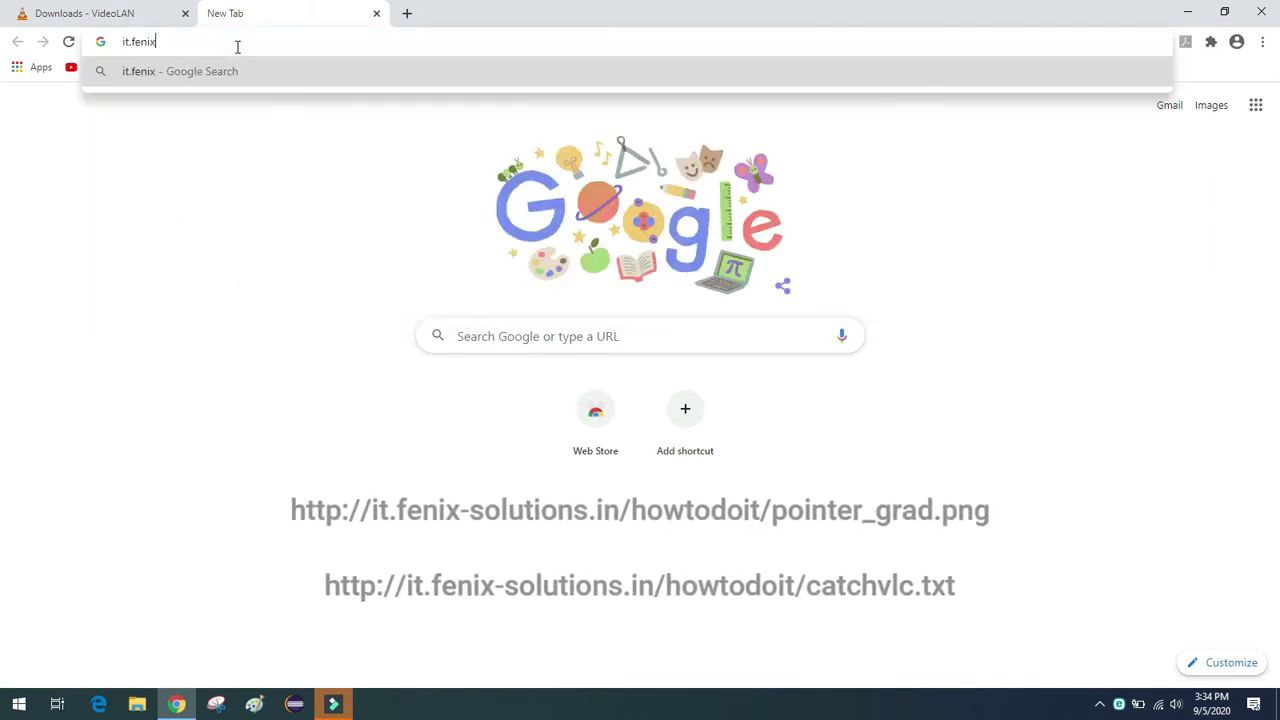
text(-solution)
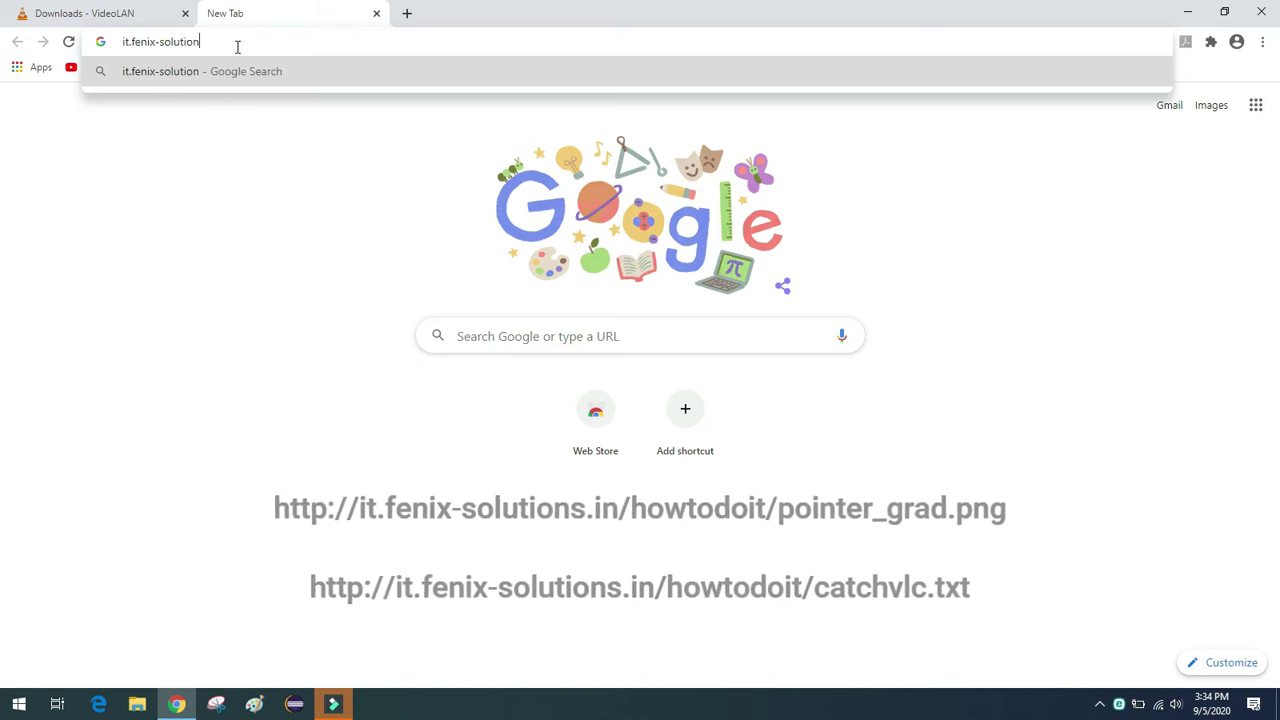
text(s.in/)
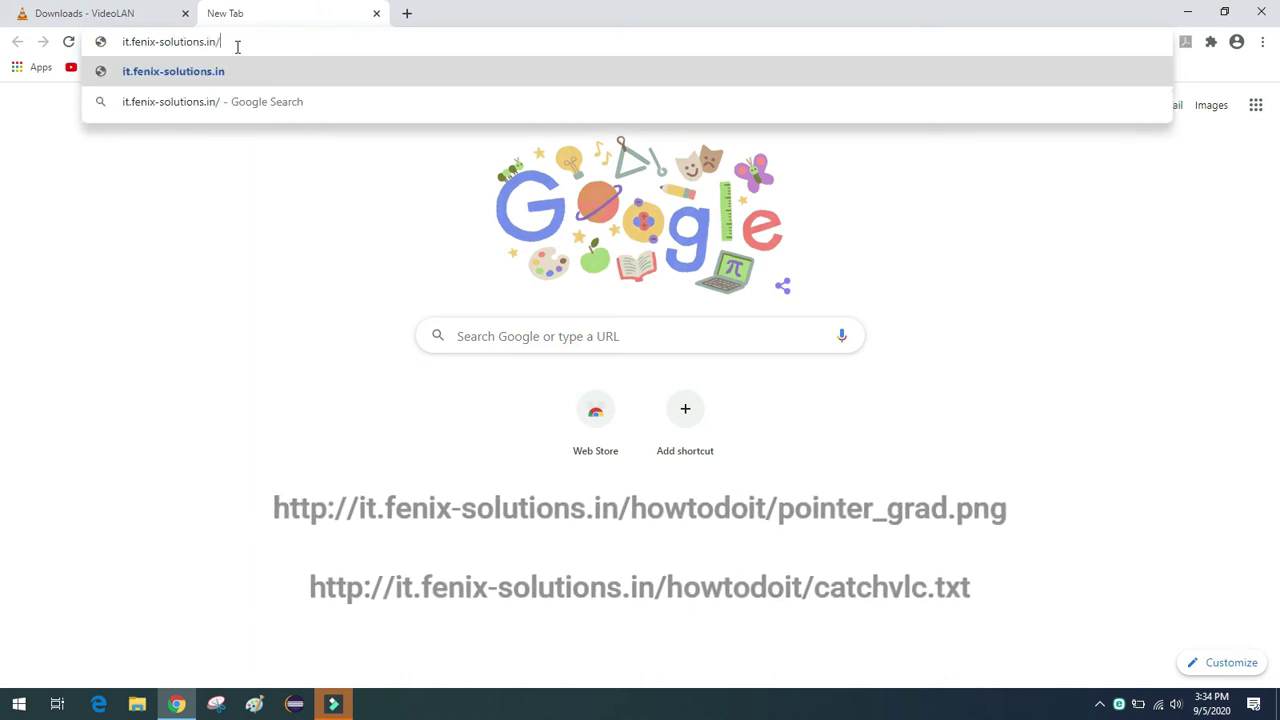
text(howtodoit)
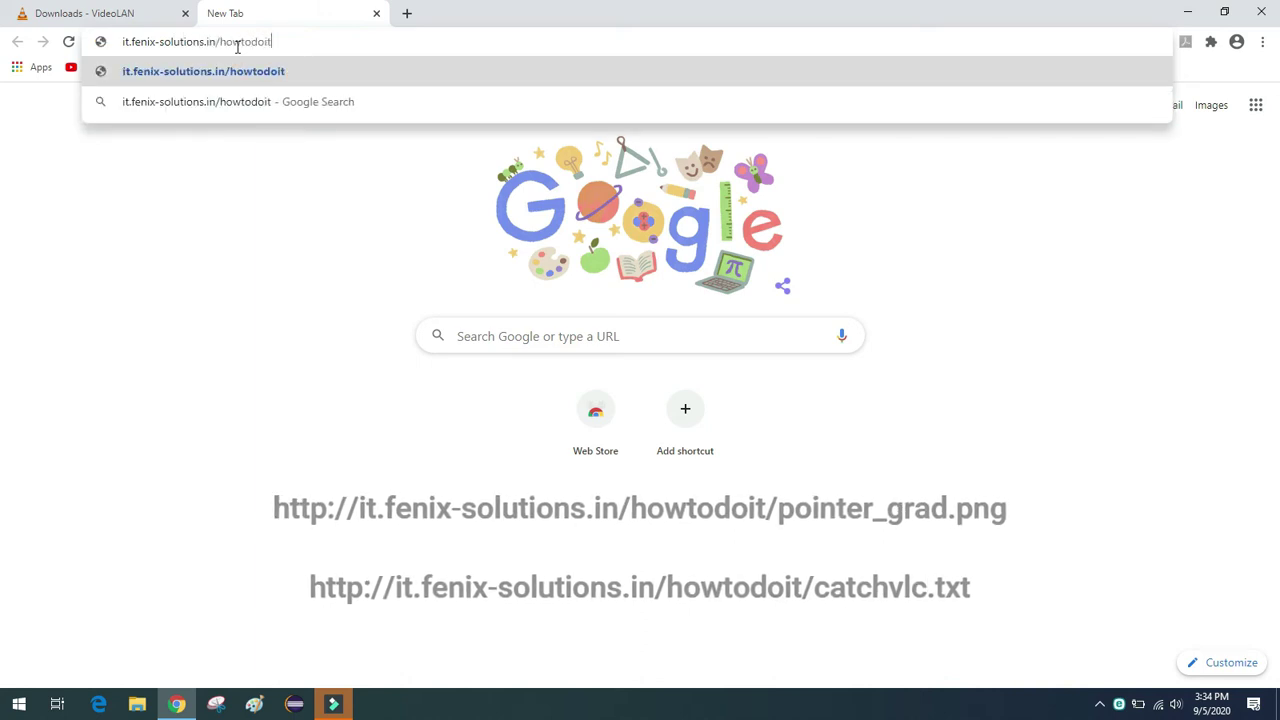
text(/)
text(poi)
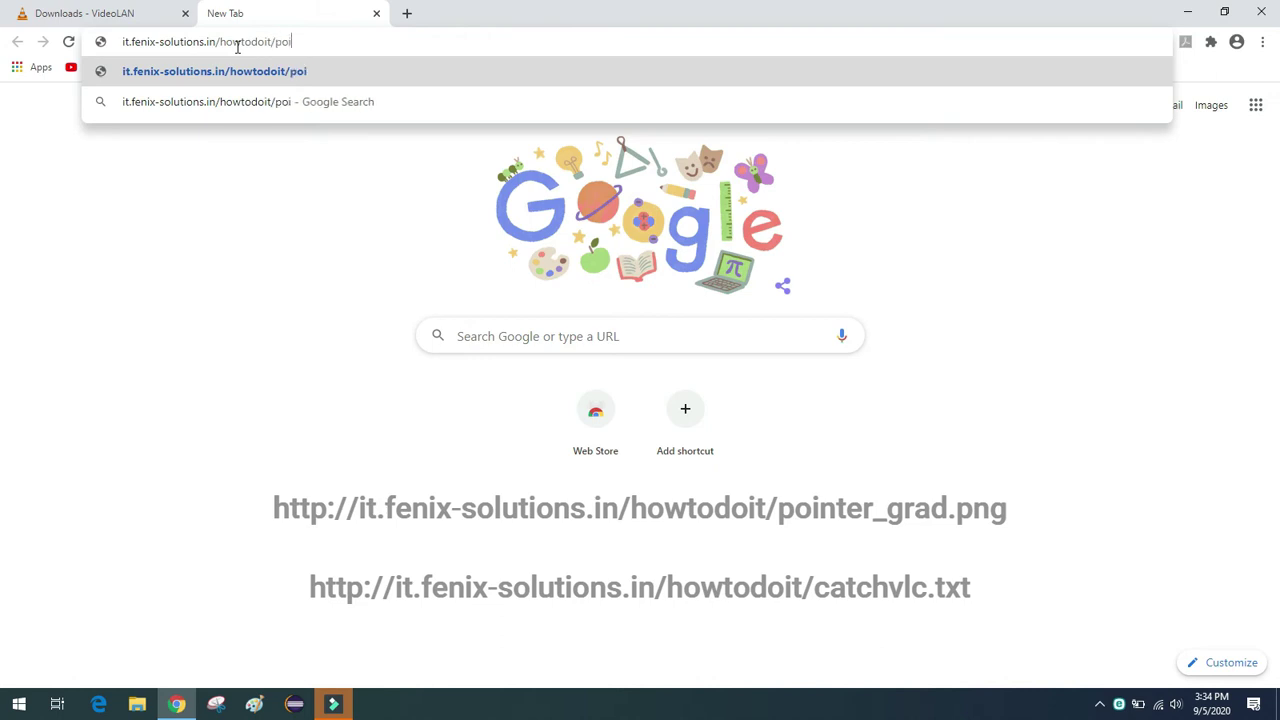
text(nter_)
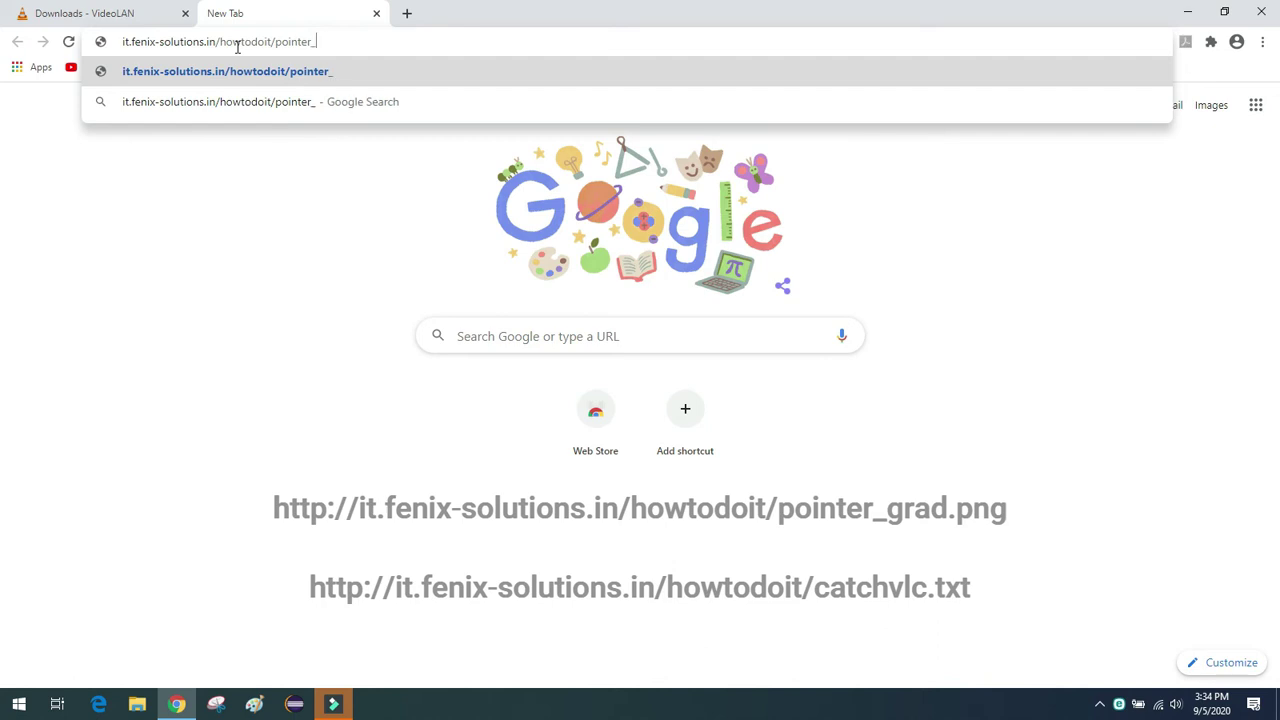
text(grad.png)
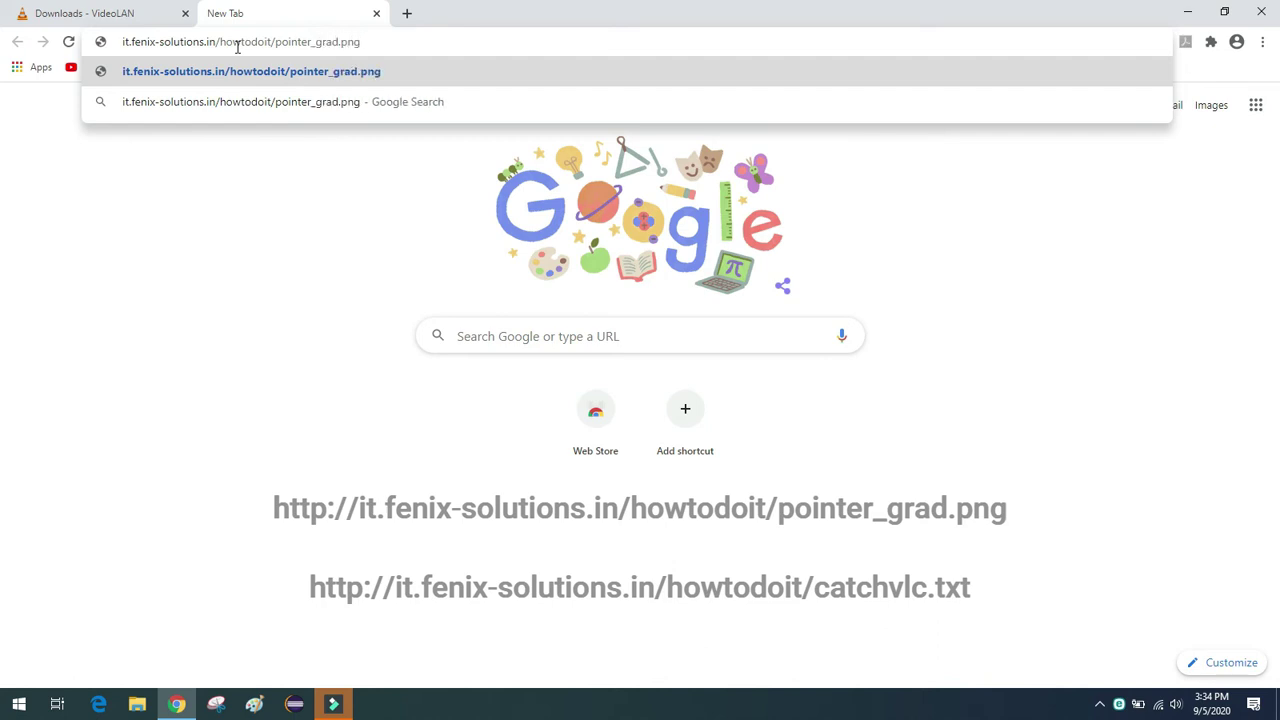
key(Return)
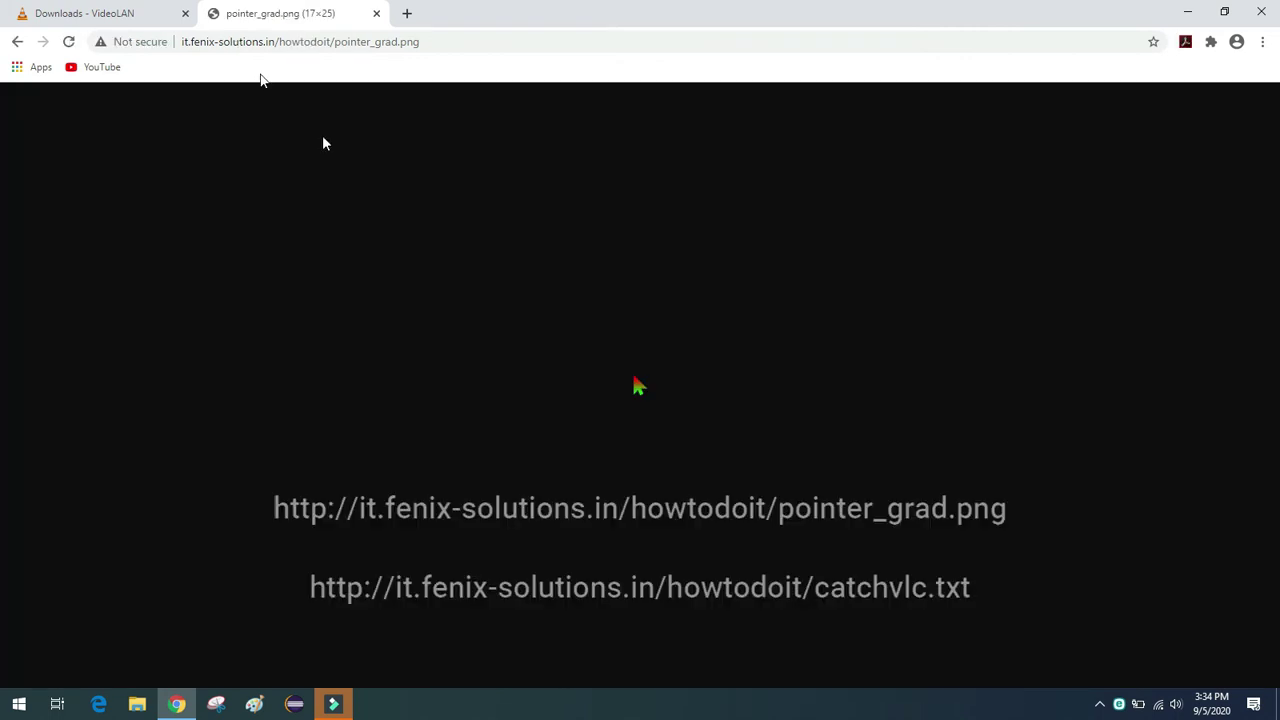
right_click(641, 390)
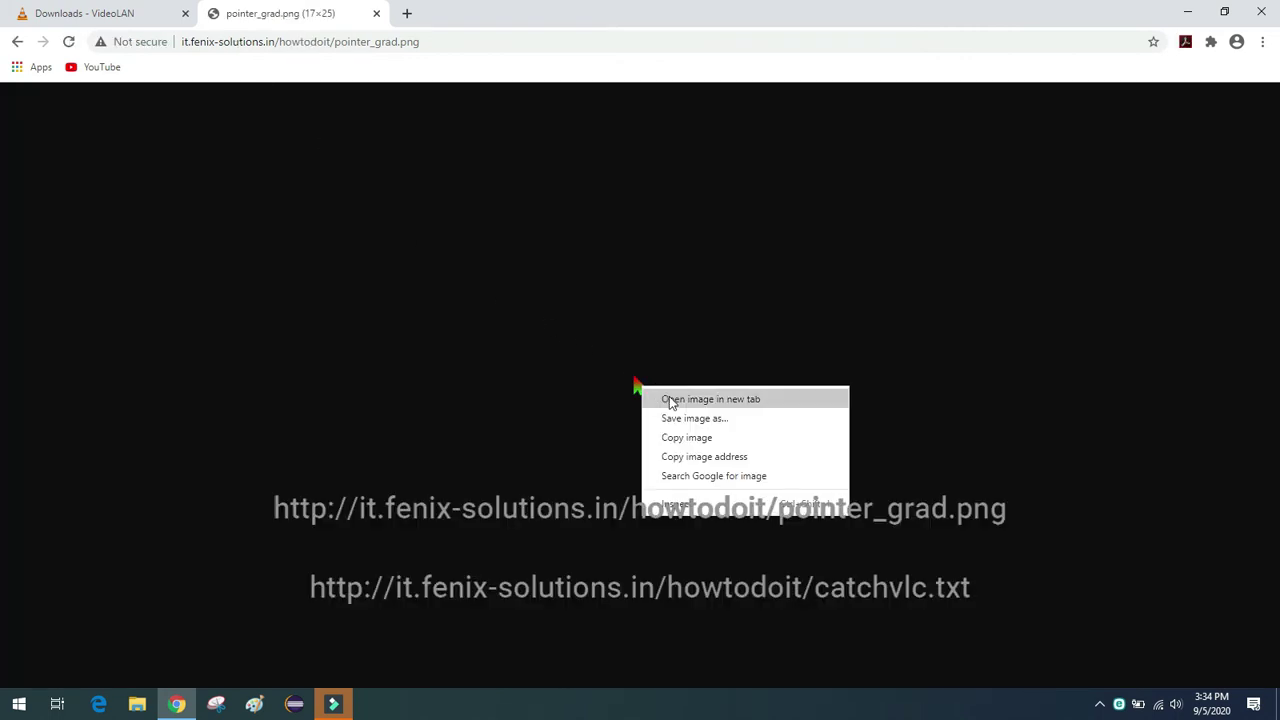
click(708, 415)
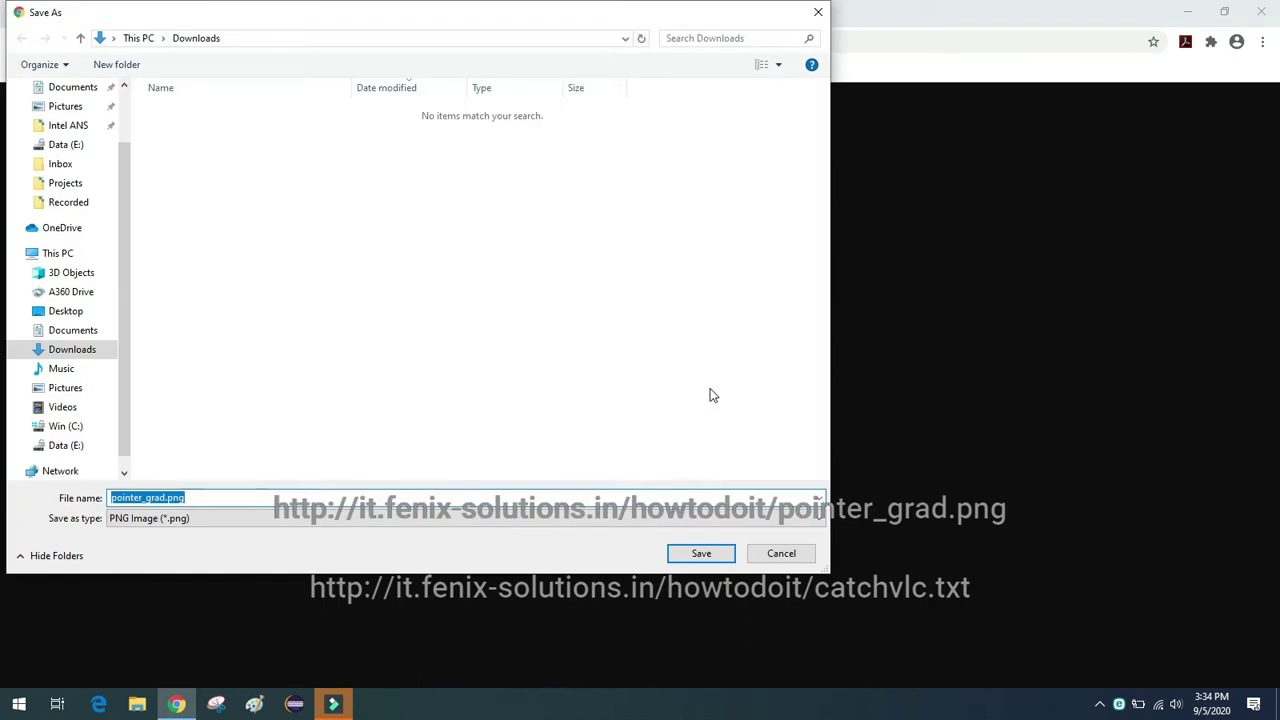
click(713, 552)
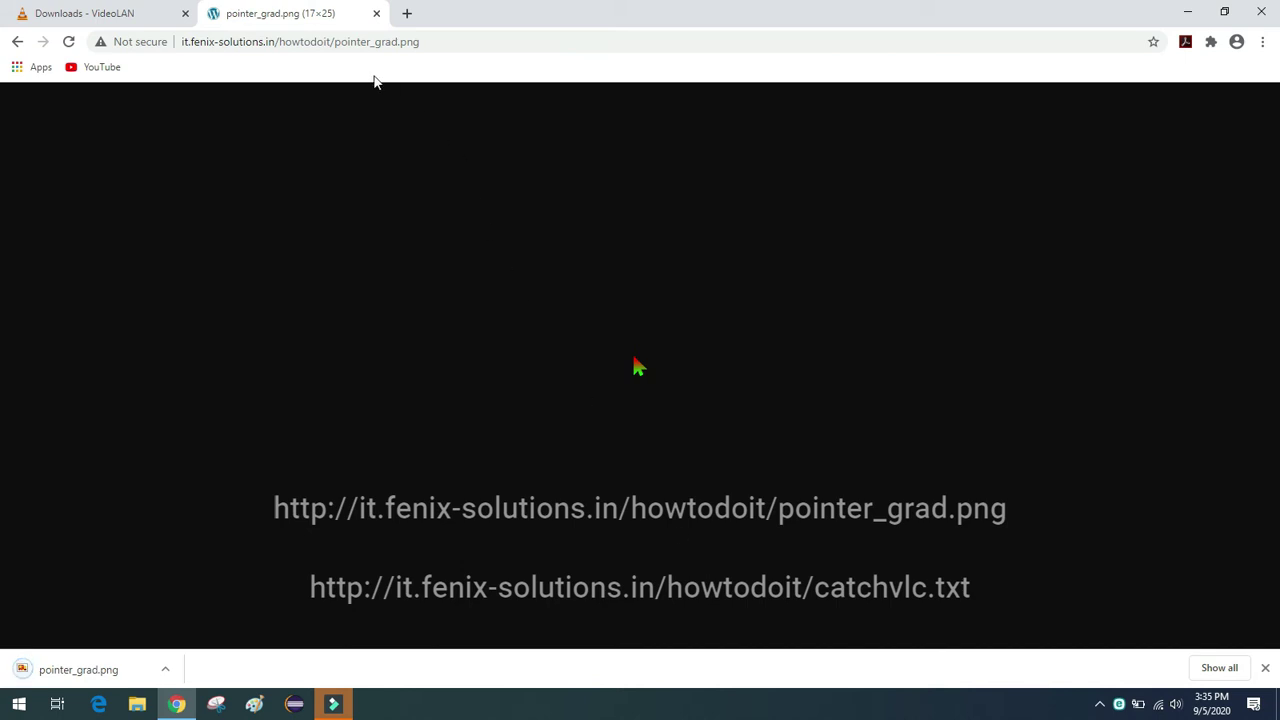
drag(337, 44, 489, 61)
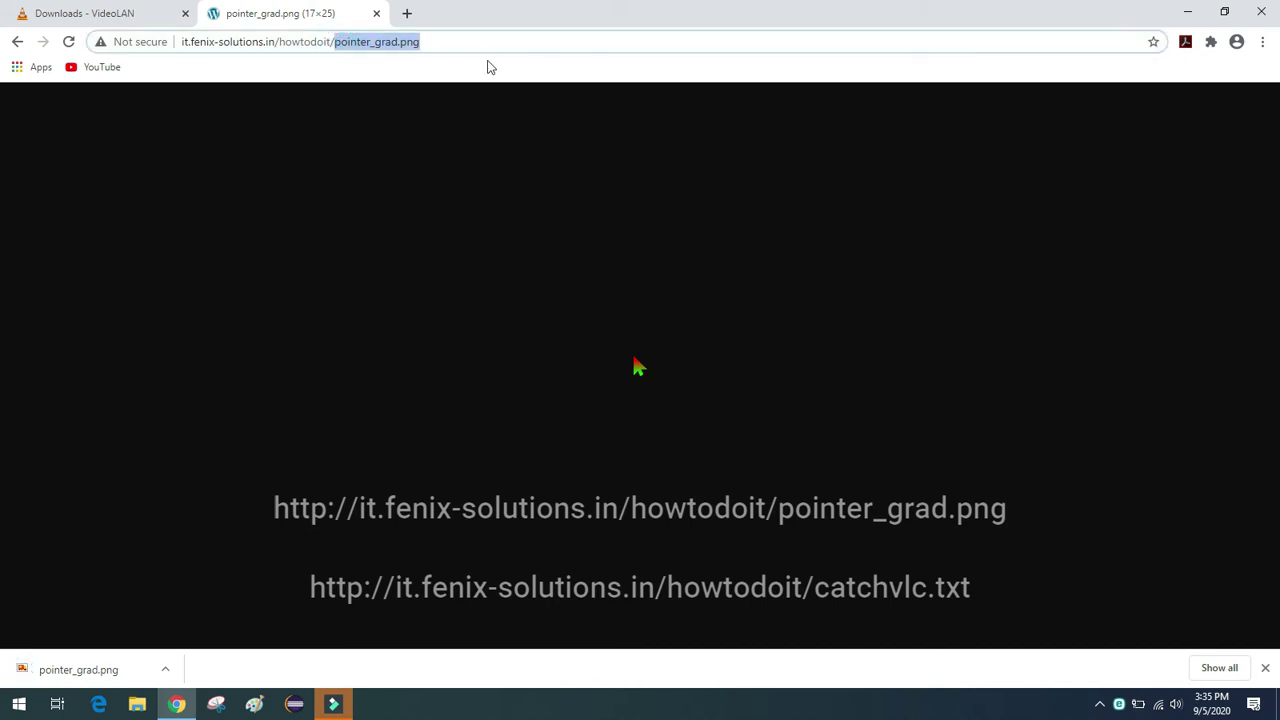
Load it.fenix-solutions.in/howtodoit/catchvlc.txt and copy its screen-fps/live-caching/mouse-image options line.
text(catc)
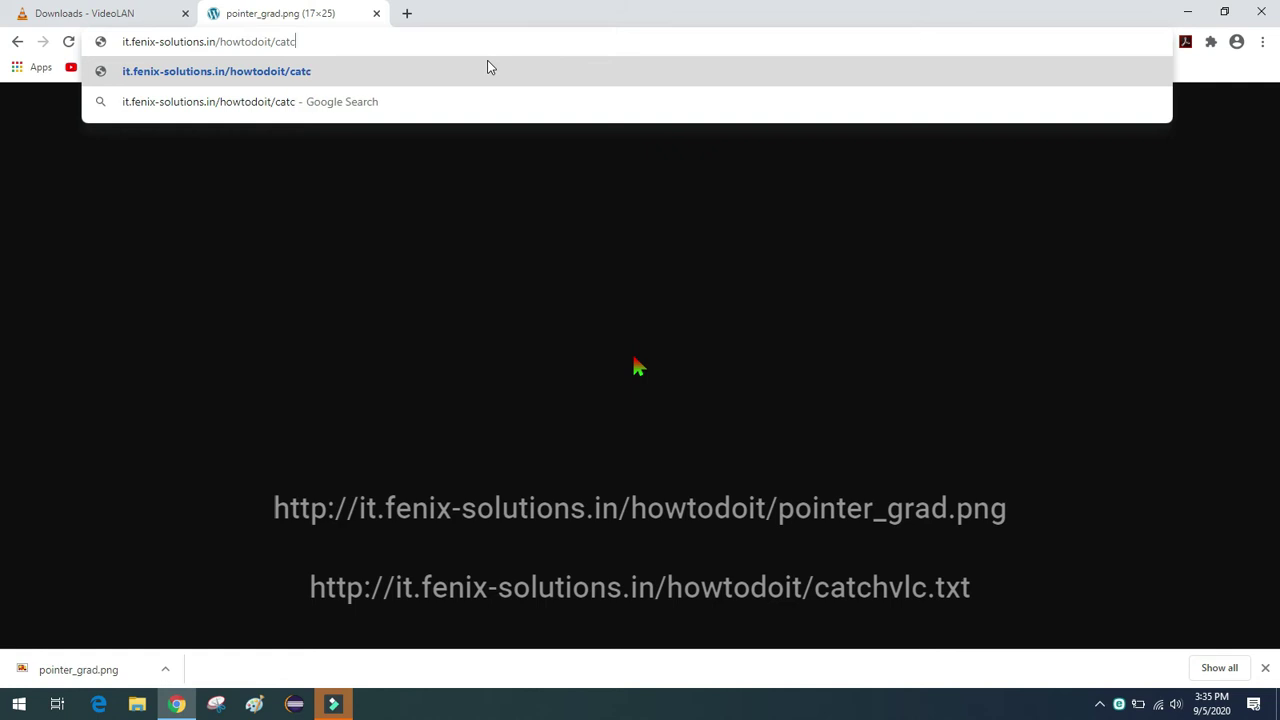
text(hvlc)
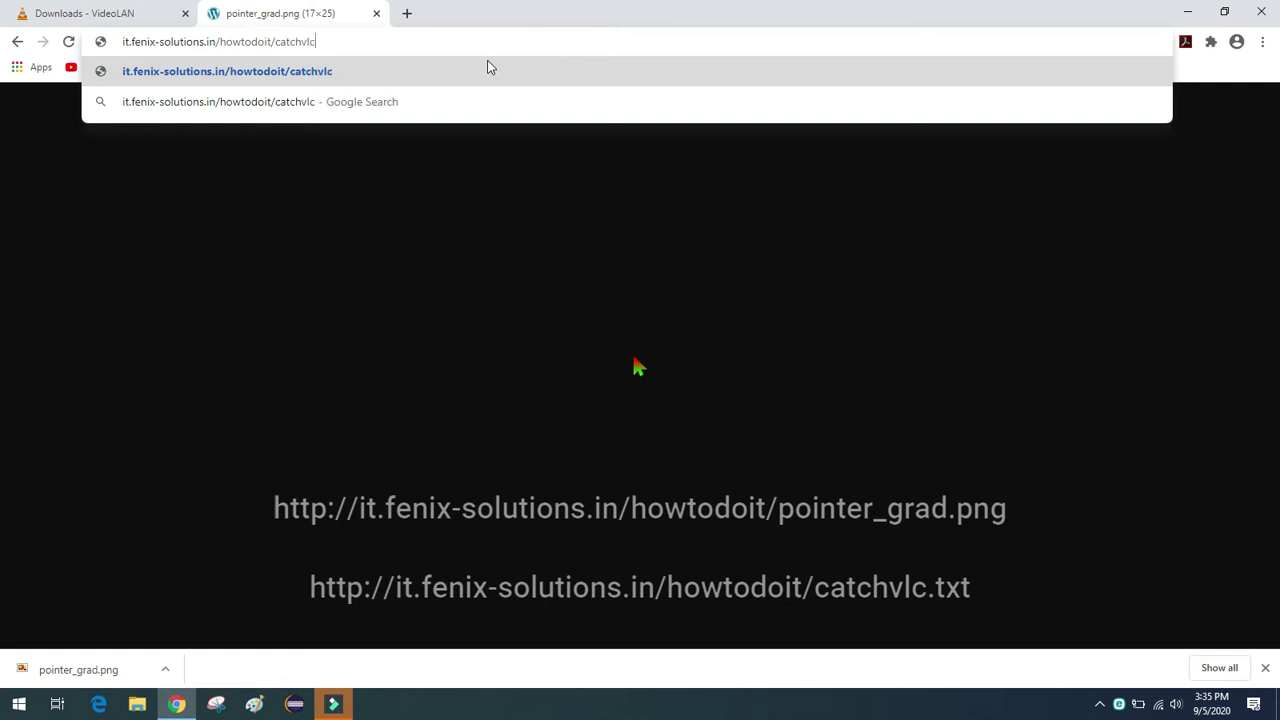
text(.txt)
key(Return)
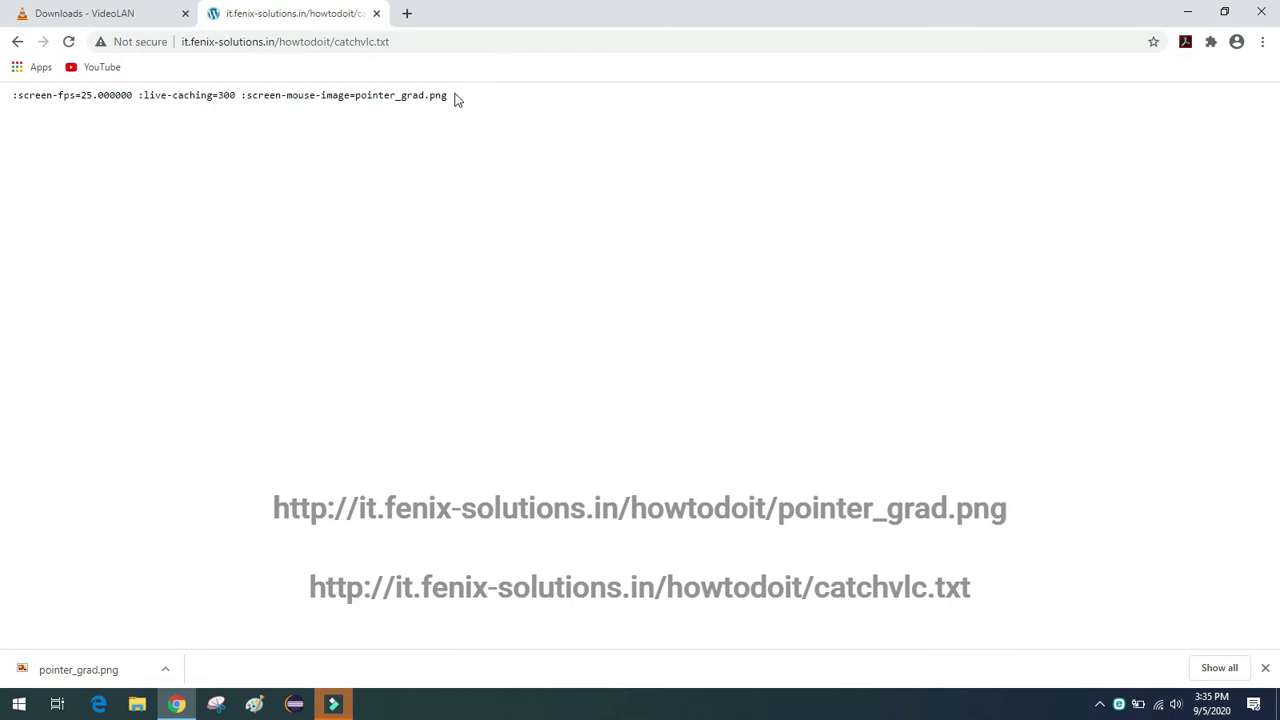
drag(453, 97, 3, 78)
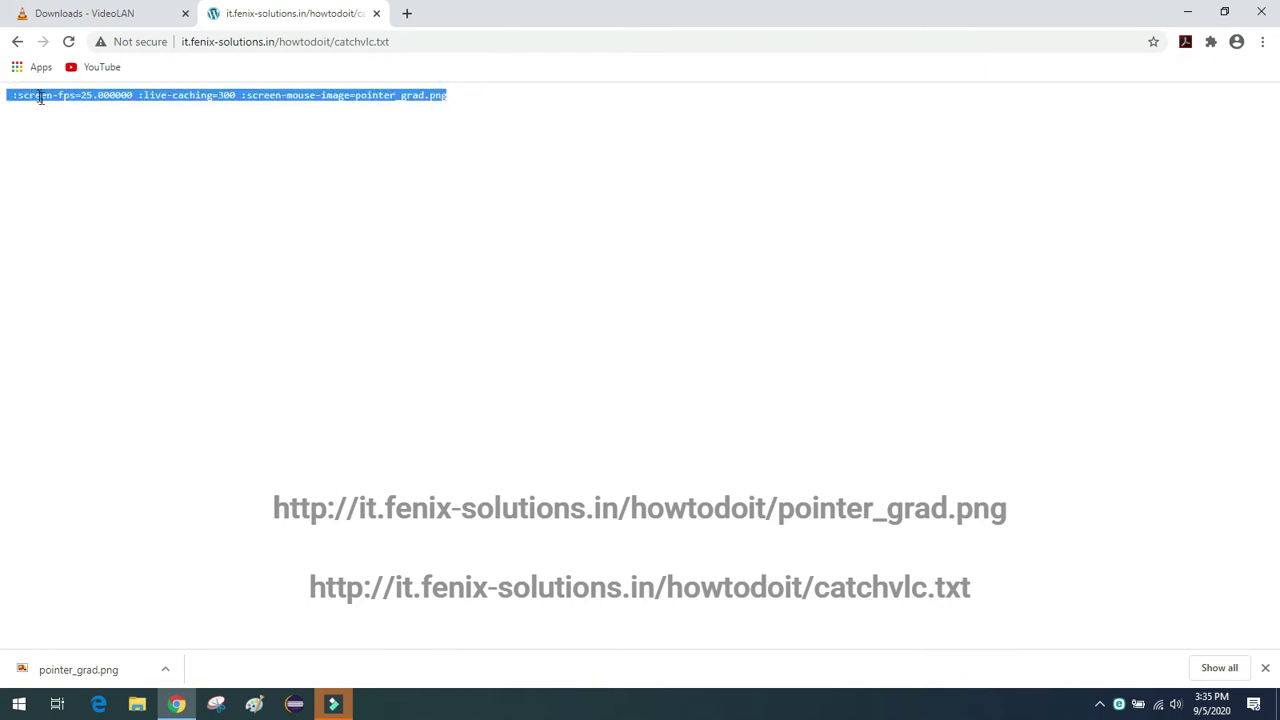
right_click(40, 97)
click(79, 116)
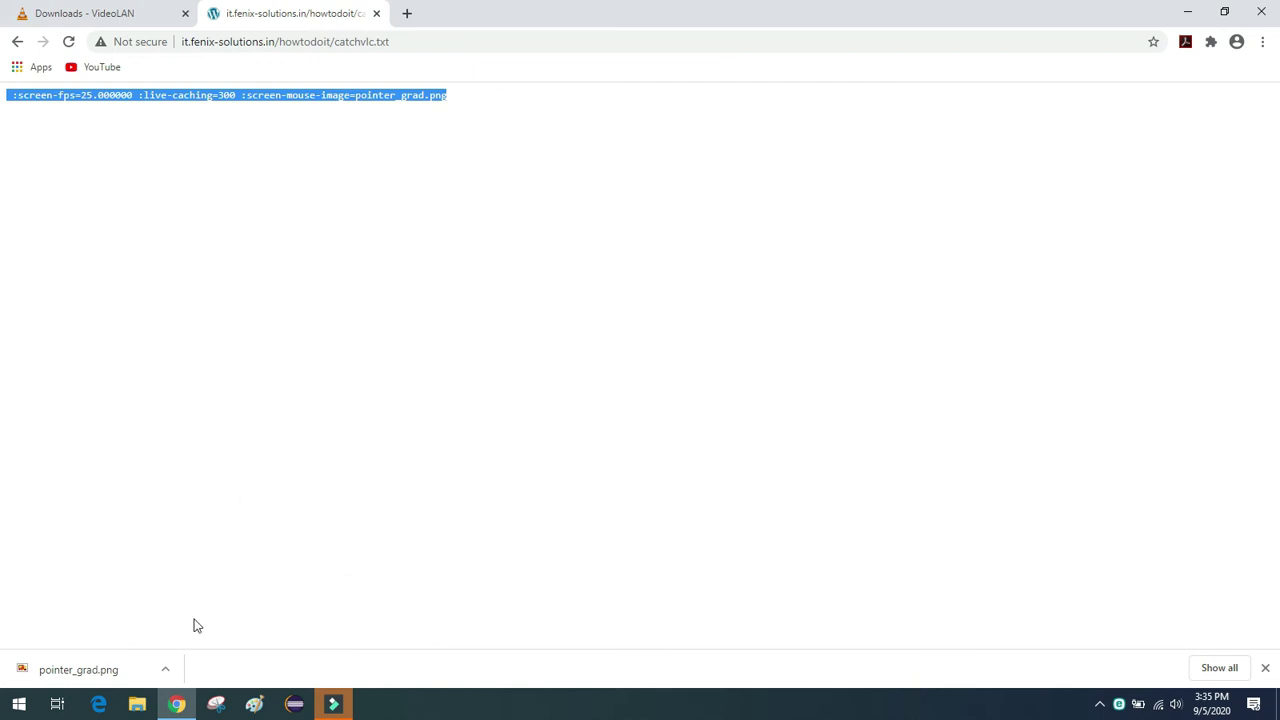
key(super)
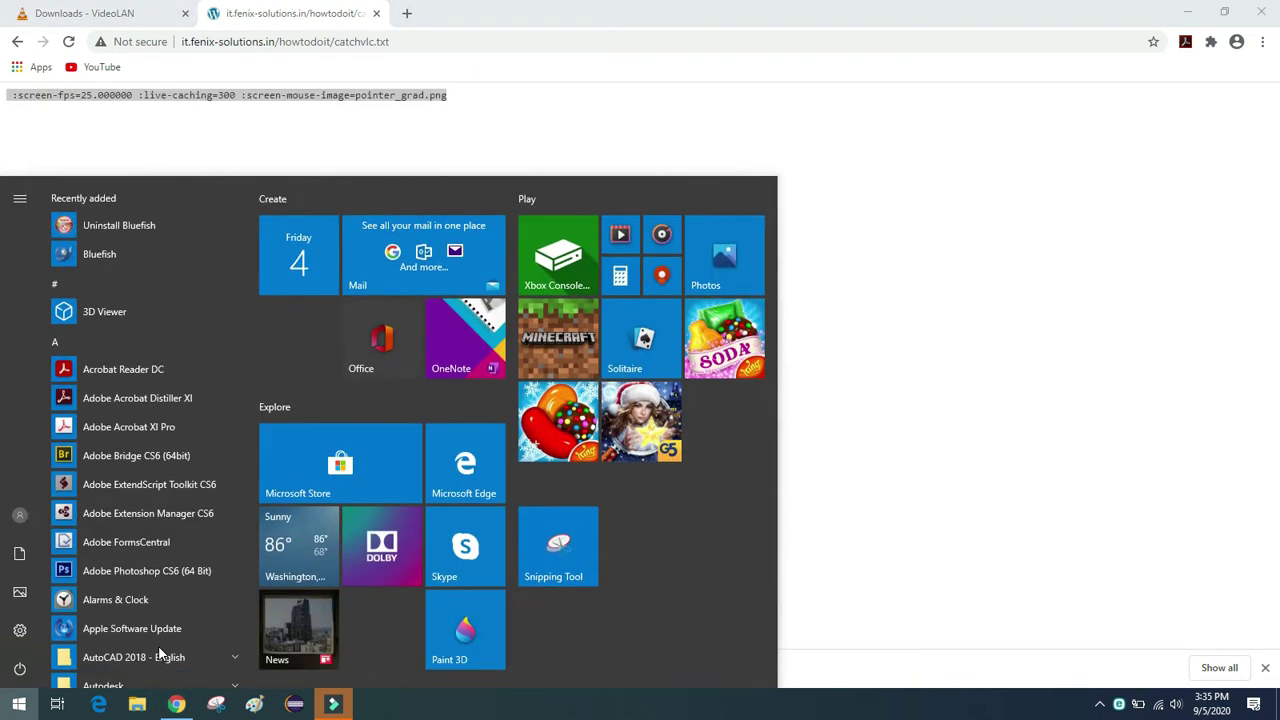
Launch Notepad and paste the copied VLC options line into it.
click(160, 654)
text(notepad)
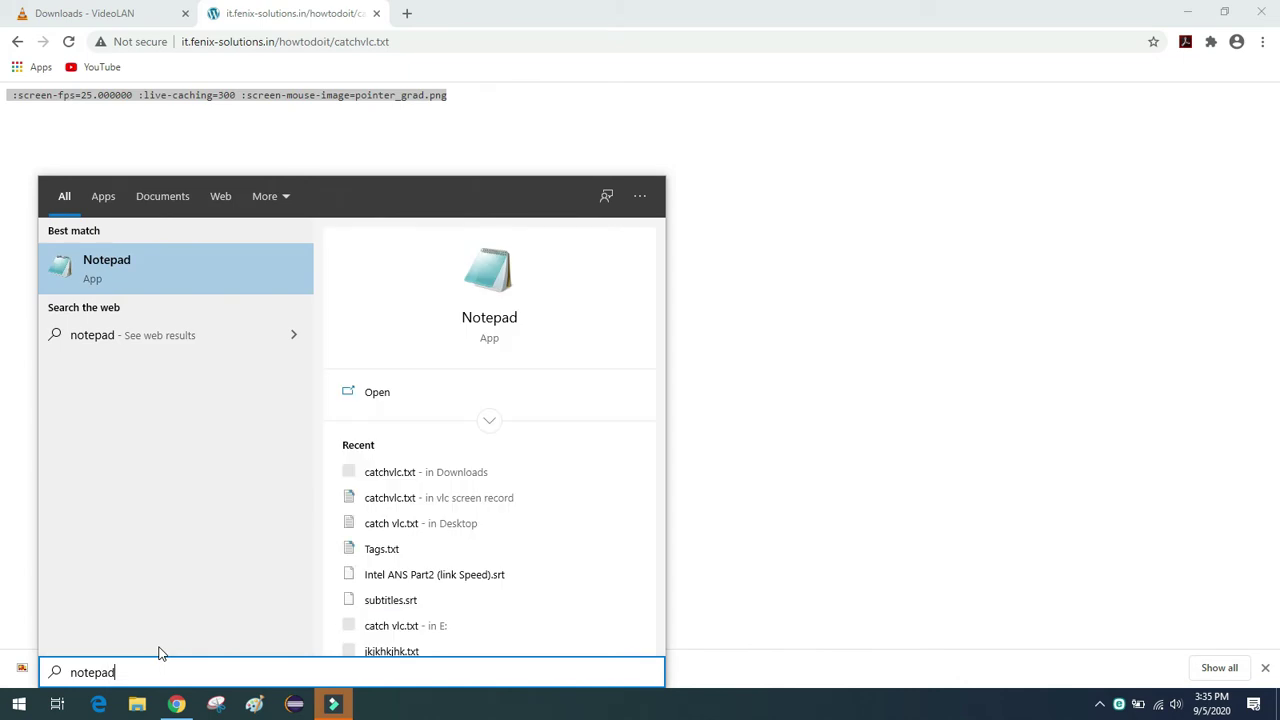
key(Return)
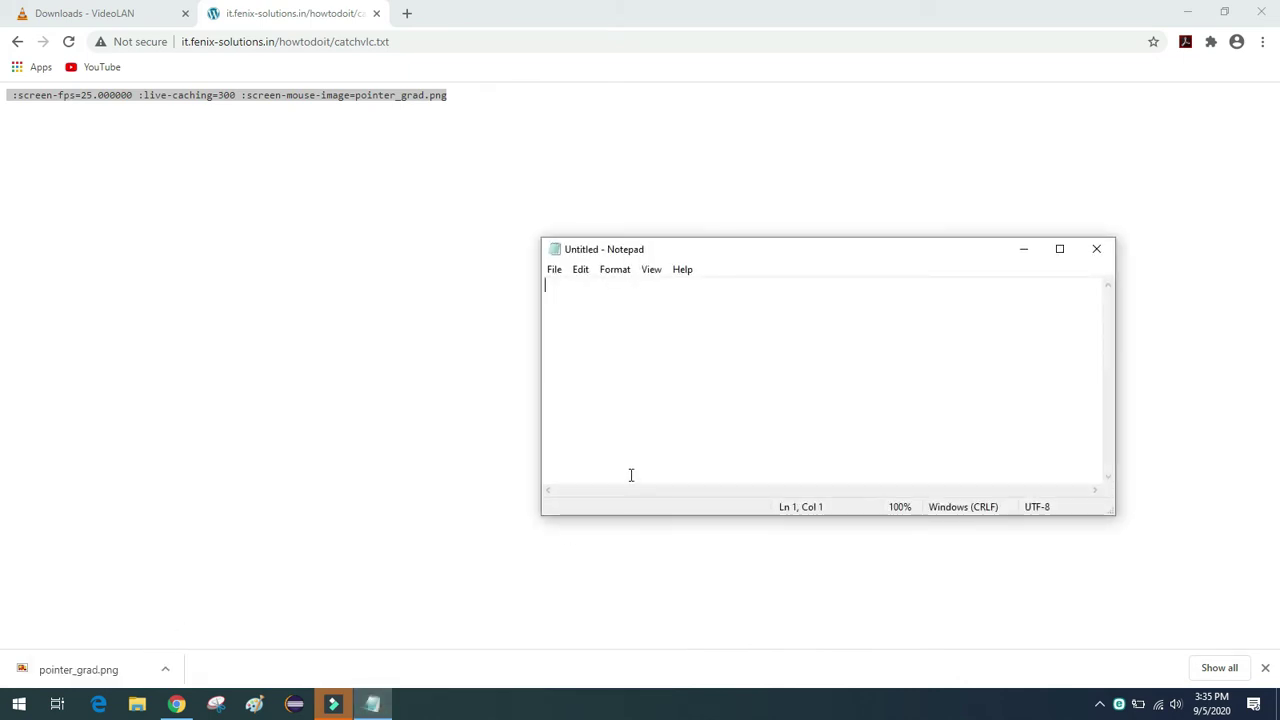
right_click(654, 315)
click(700, 381)
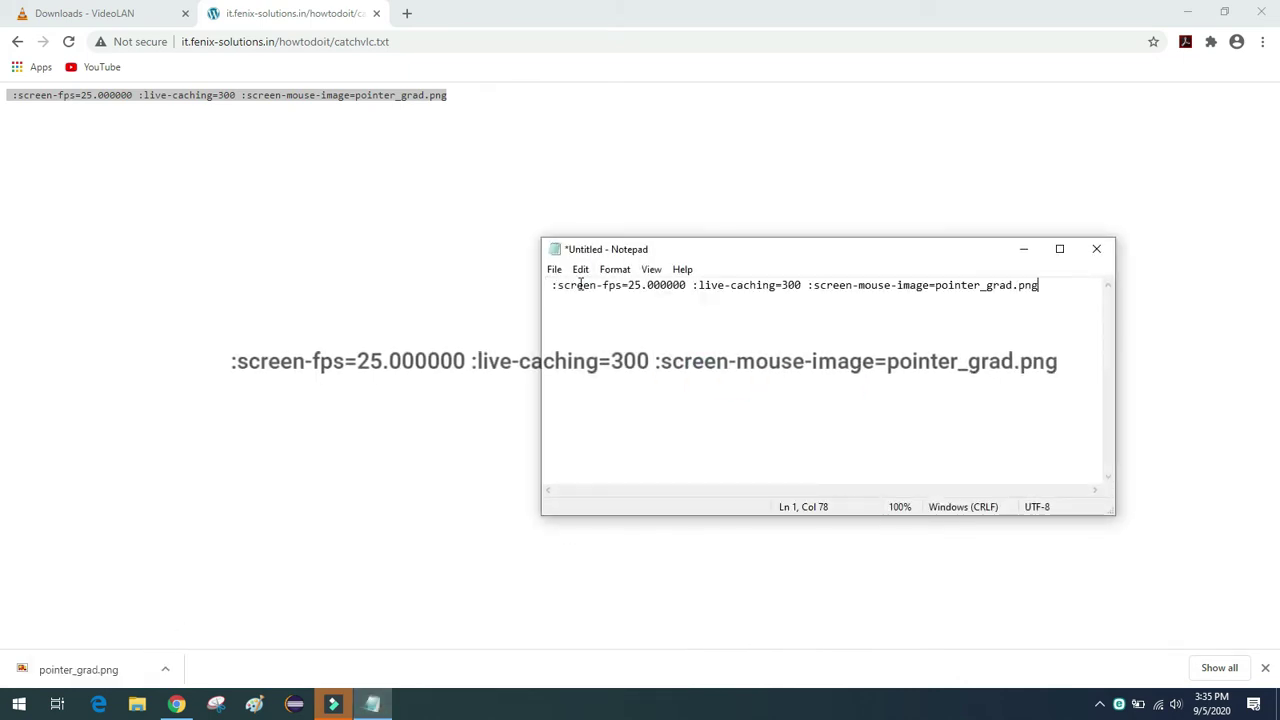
Save the note as catchvlc.txt in Downloads and close Chrome.
click(553, 270)
click(578, 340)
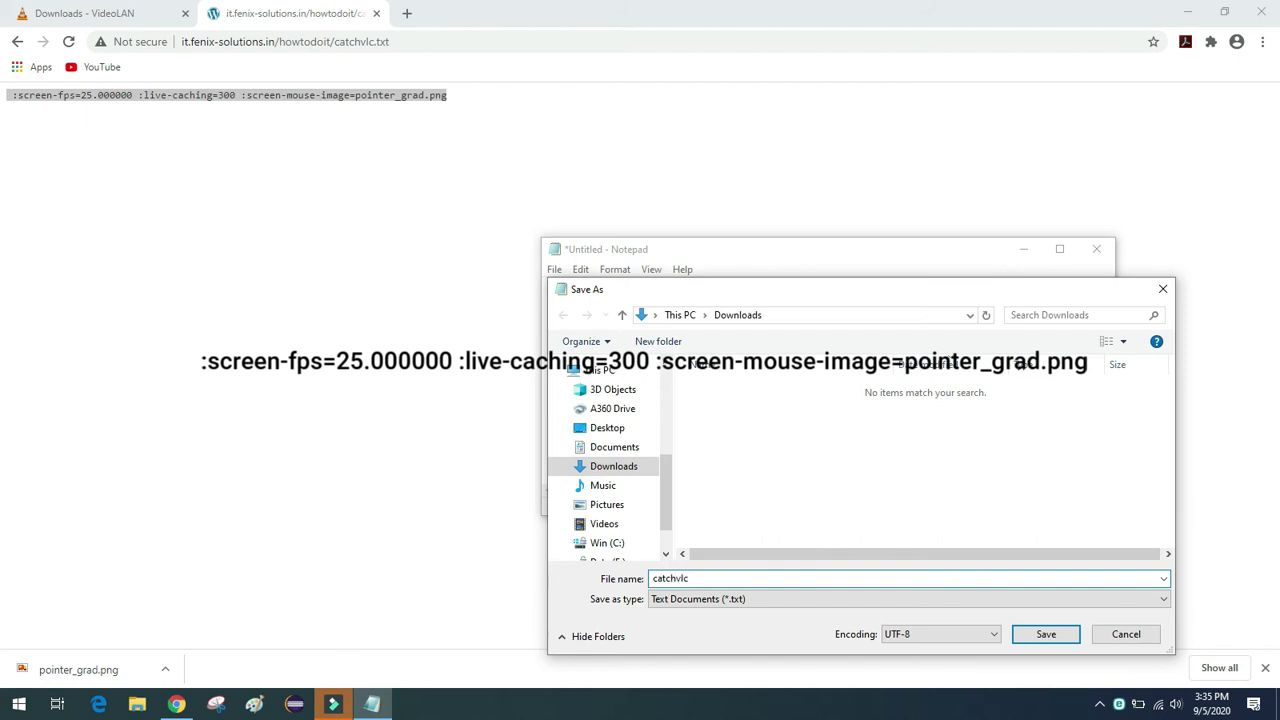
key(Return)
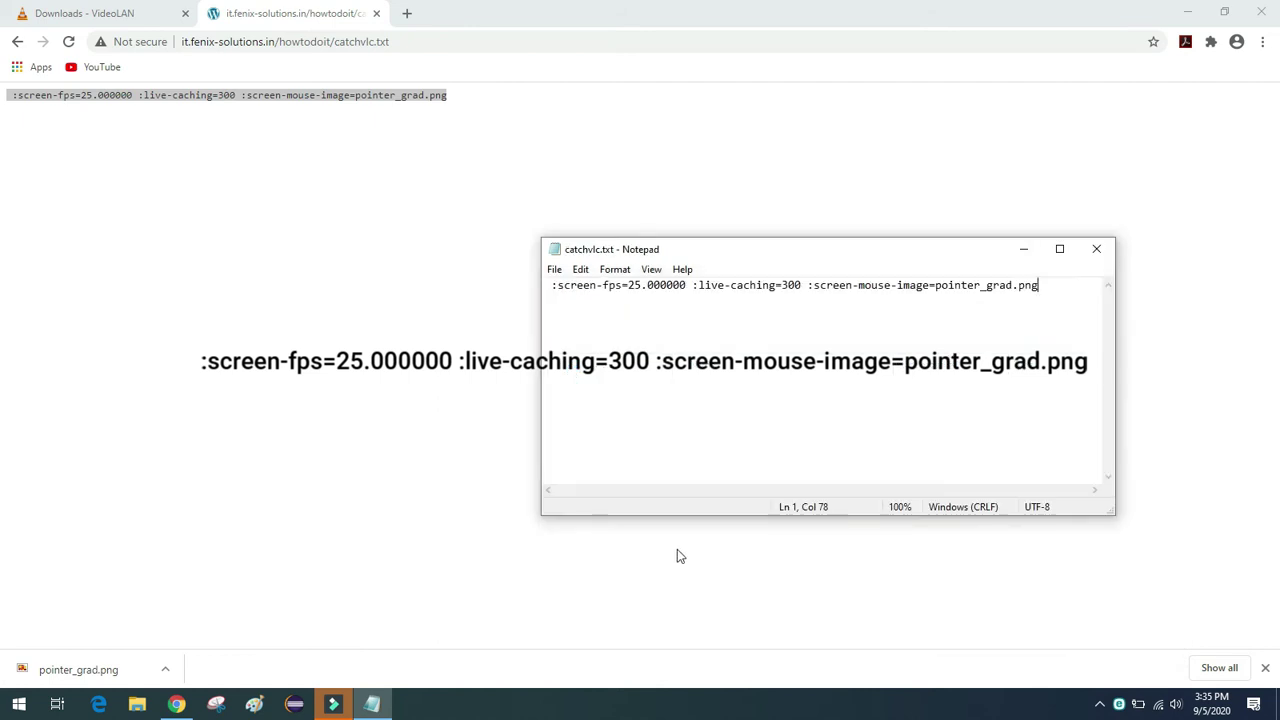
click(1262, 11)
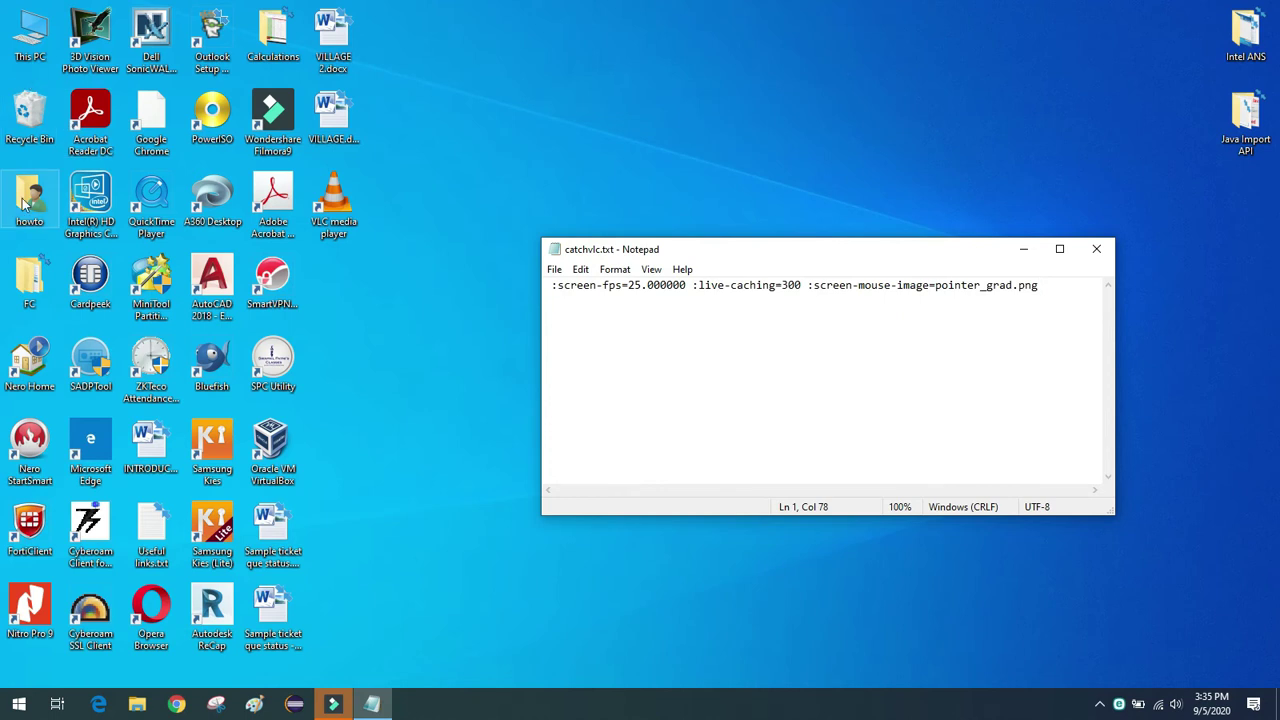
Copy pointer_grad.png from the howto user's Downloads folder.
click(385, 350)
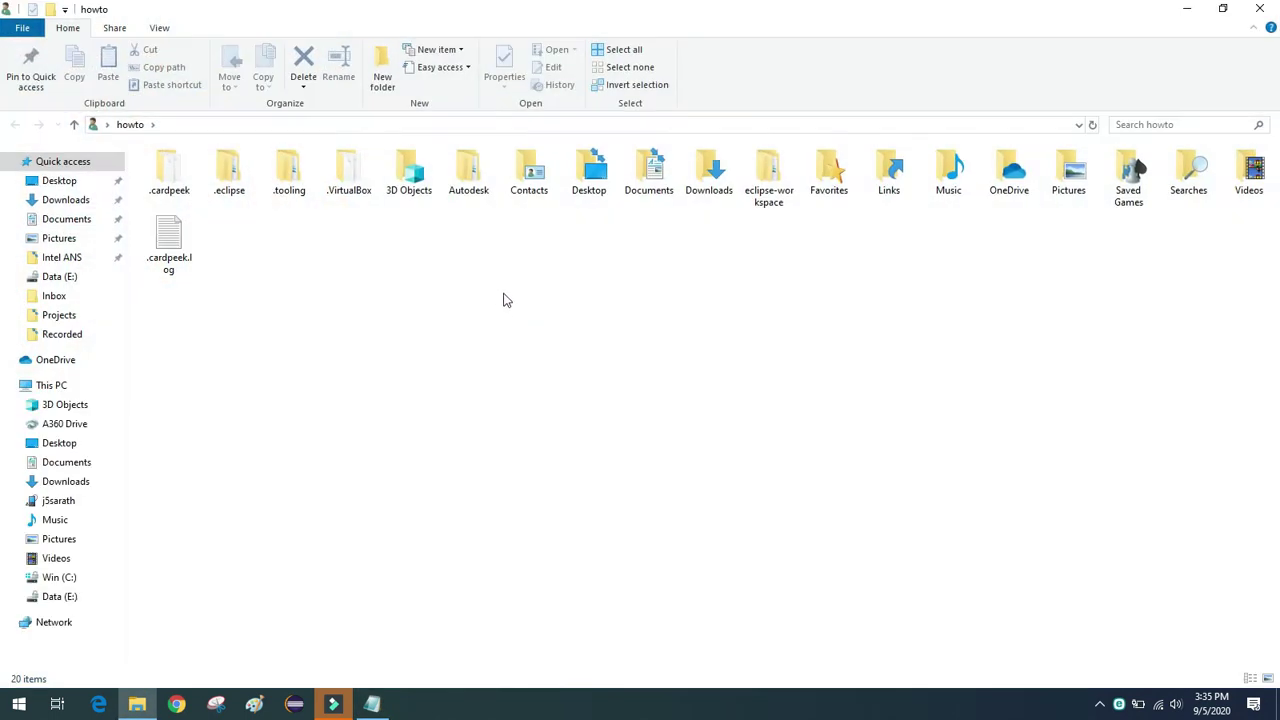
double_click(706, 170)
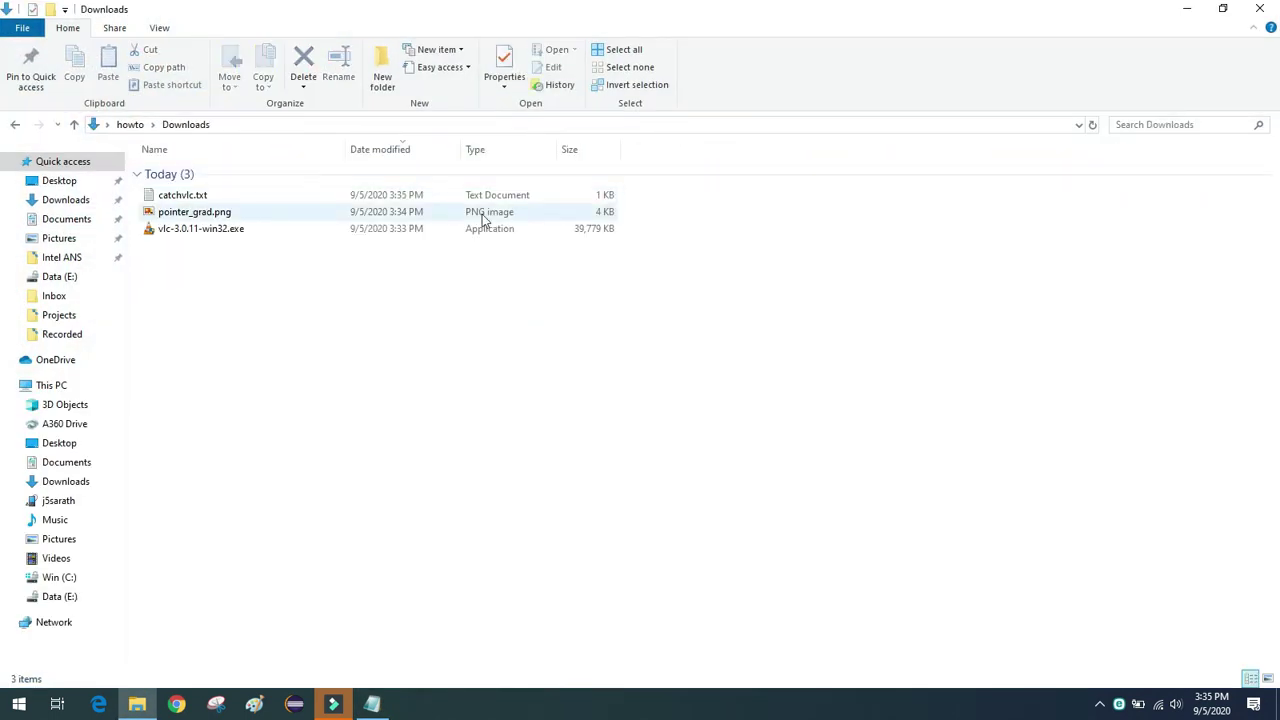
right_click(275, 222)
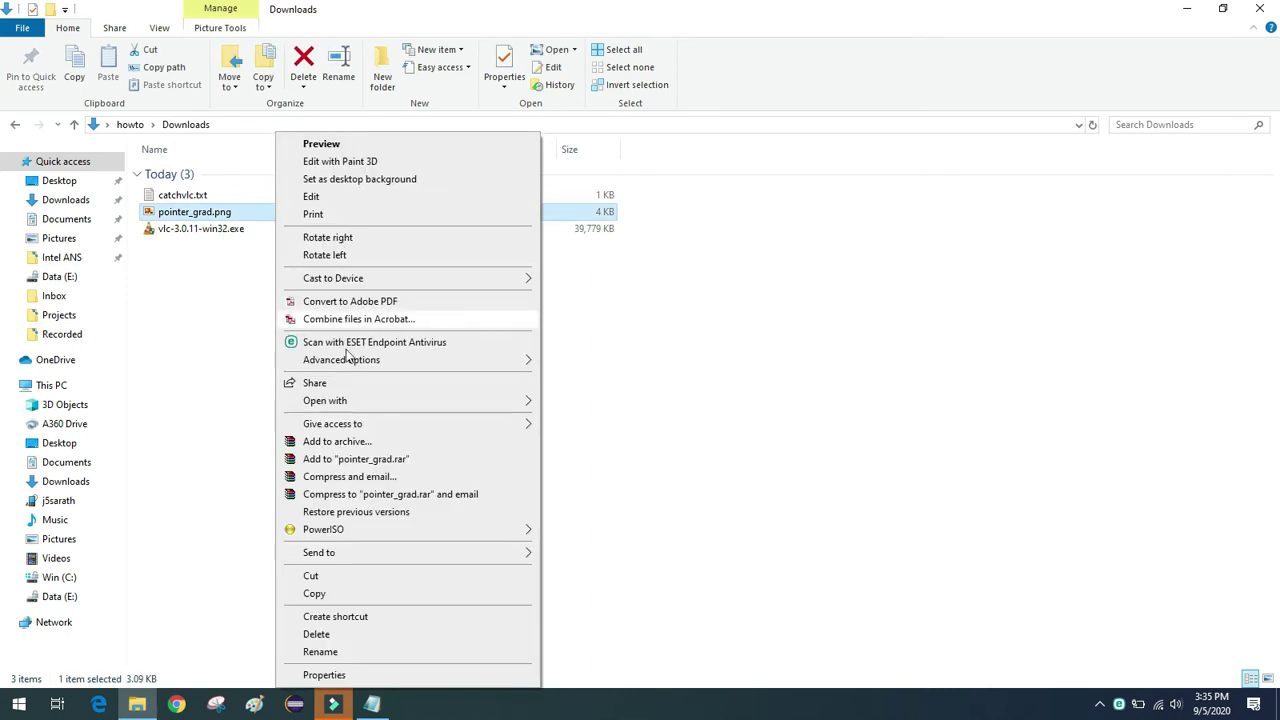
click(370, 593)
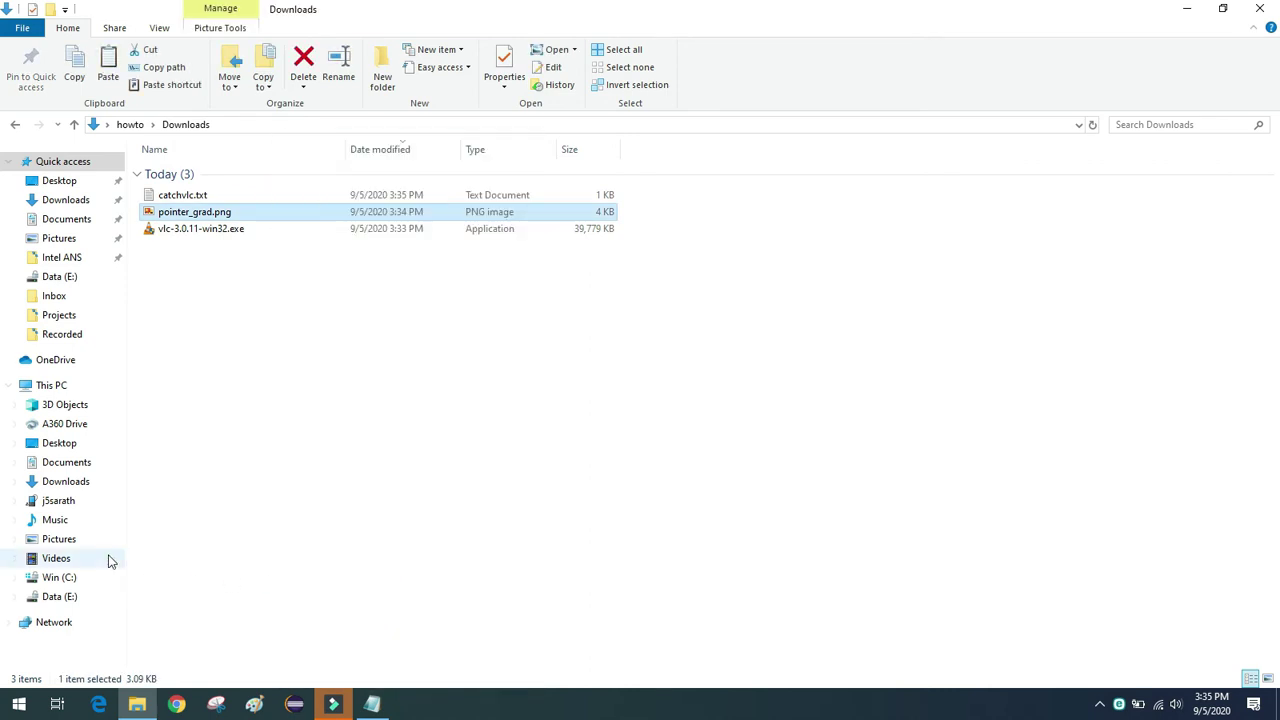
Navigate to C:\Program Files (x86)\VideoLAN\VLC.
click(77, 582)
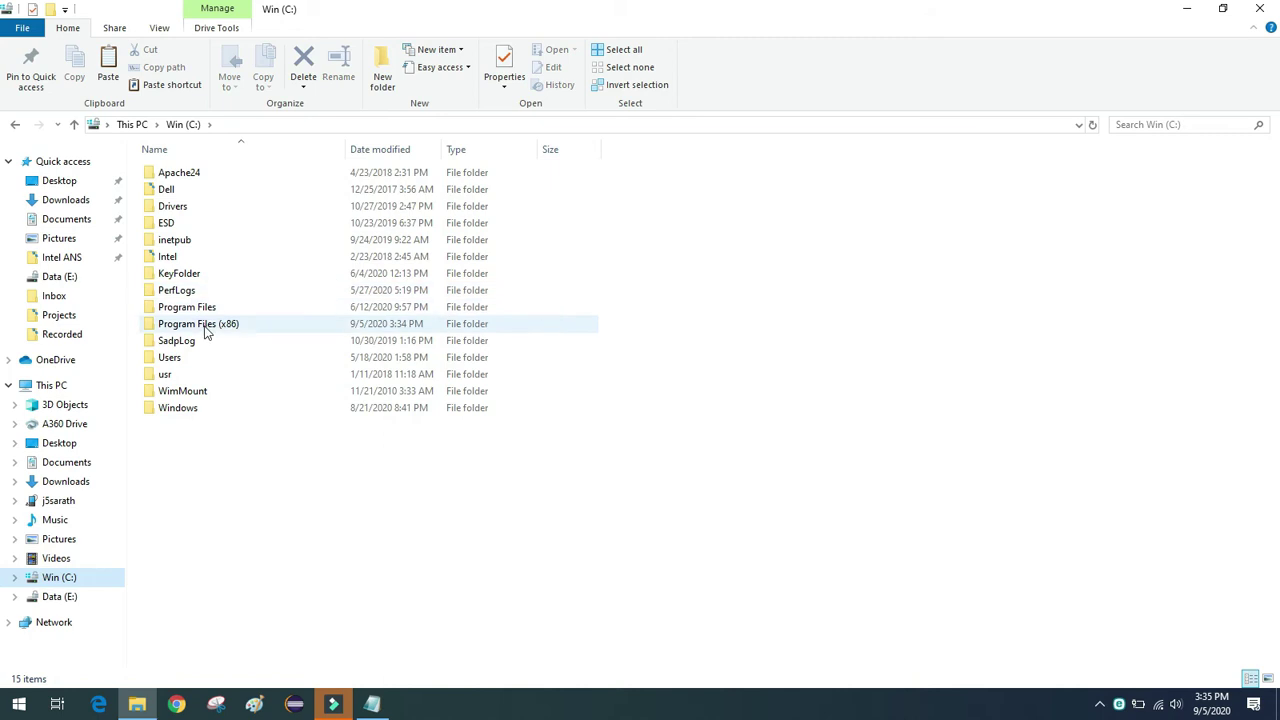
click(207, 332)
double_click(207, 332)
click(207, 332)
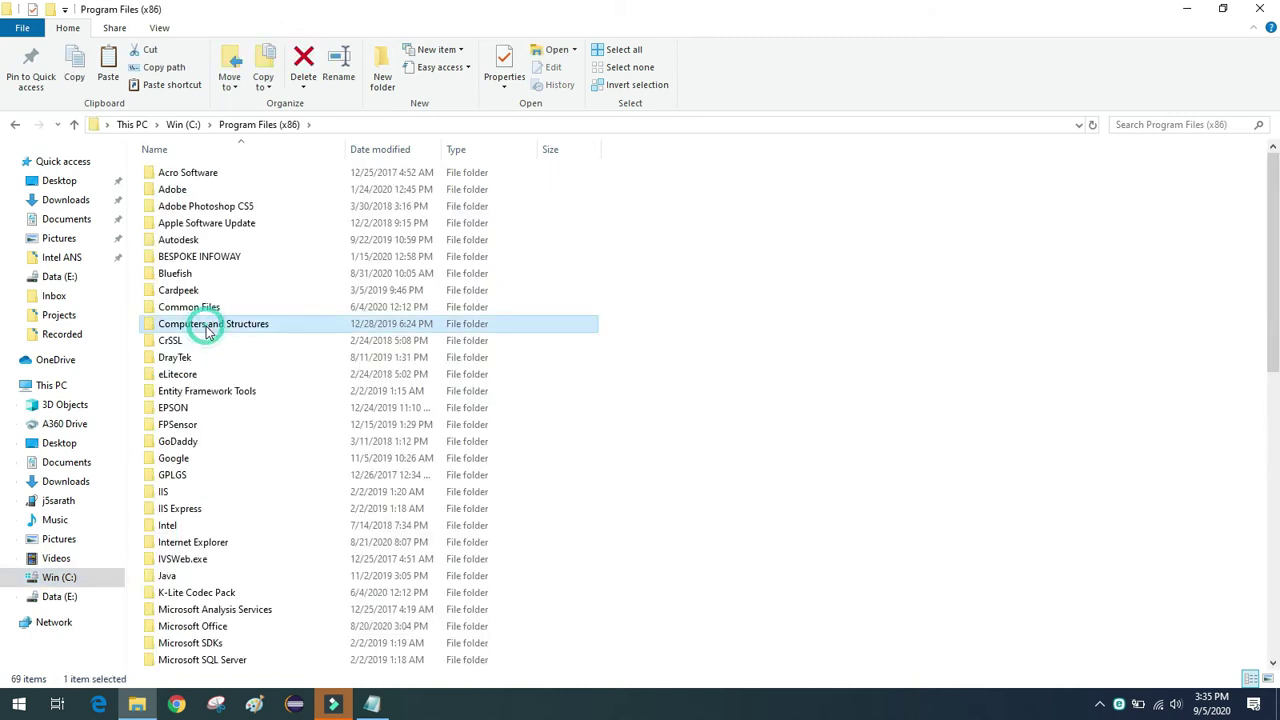
key(v)
double_click(233, 447)
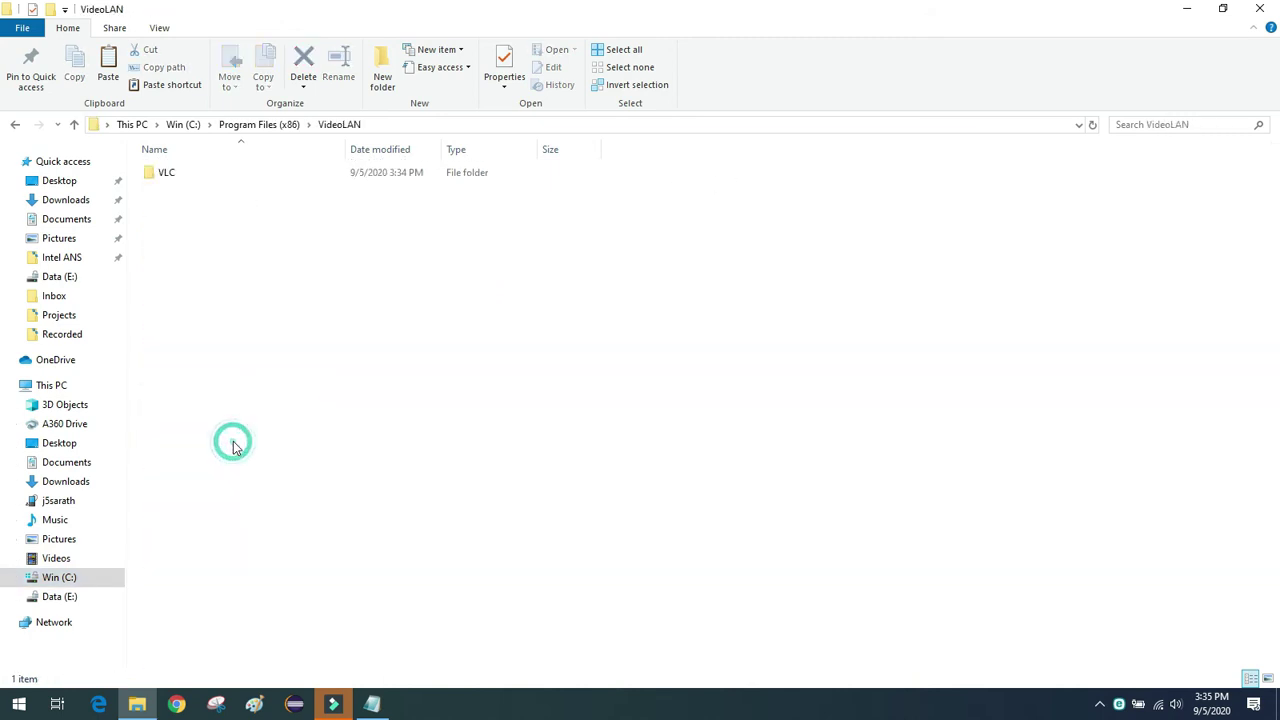
double_click(180, 180)
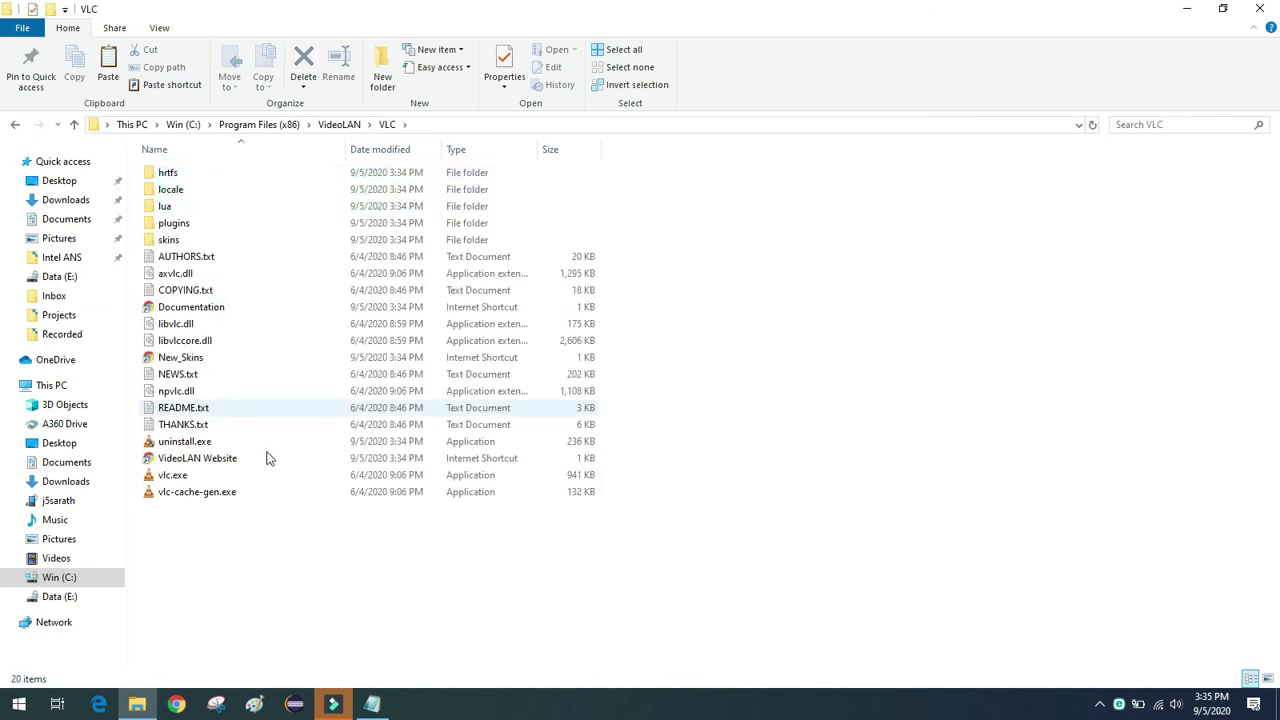
Paste pointer_grad.png there with administrator permission, then close File Explorer.
right_click(274, 577)
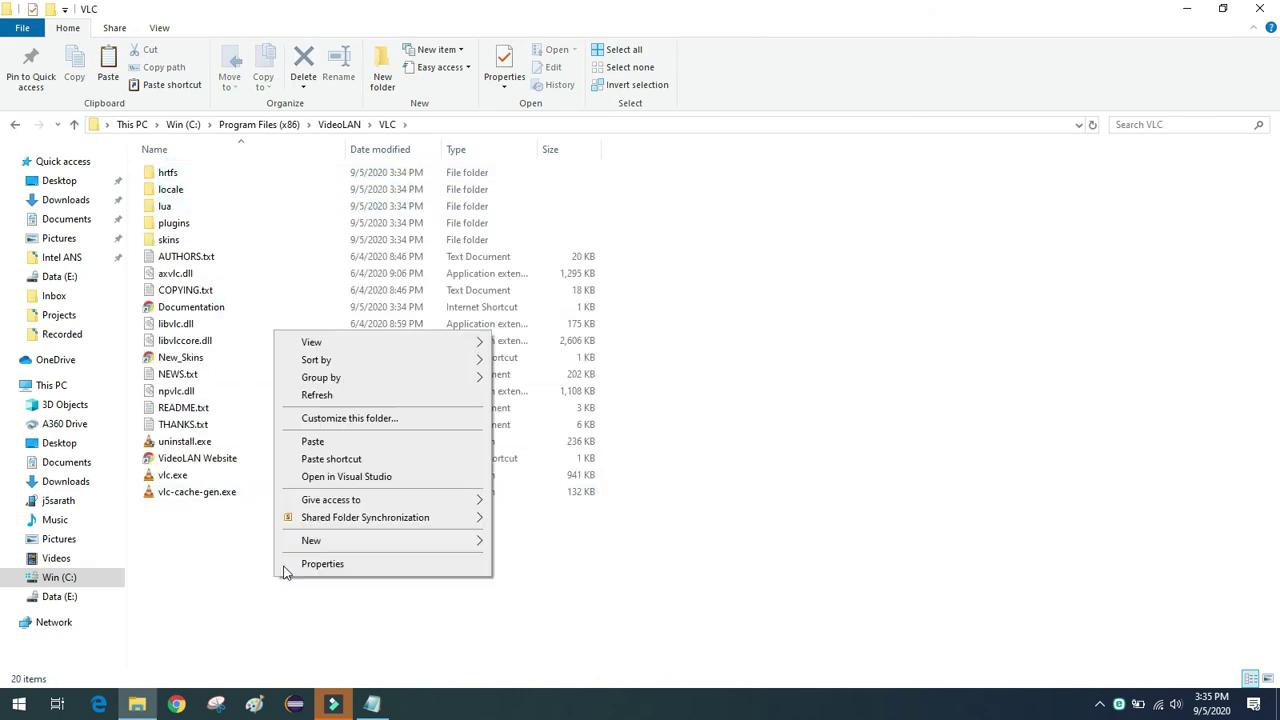
click(328, 443)
click(570, 252)
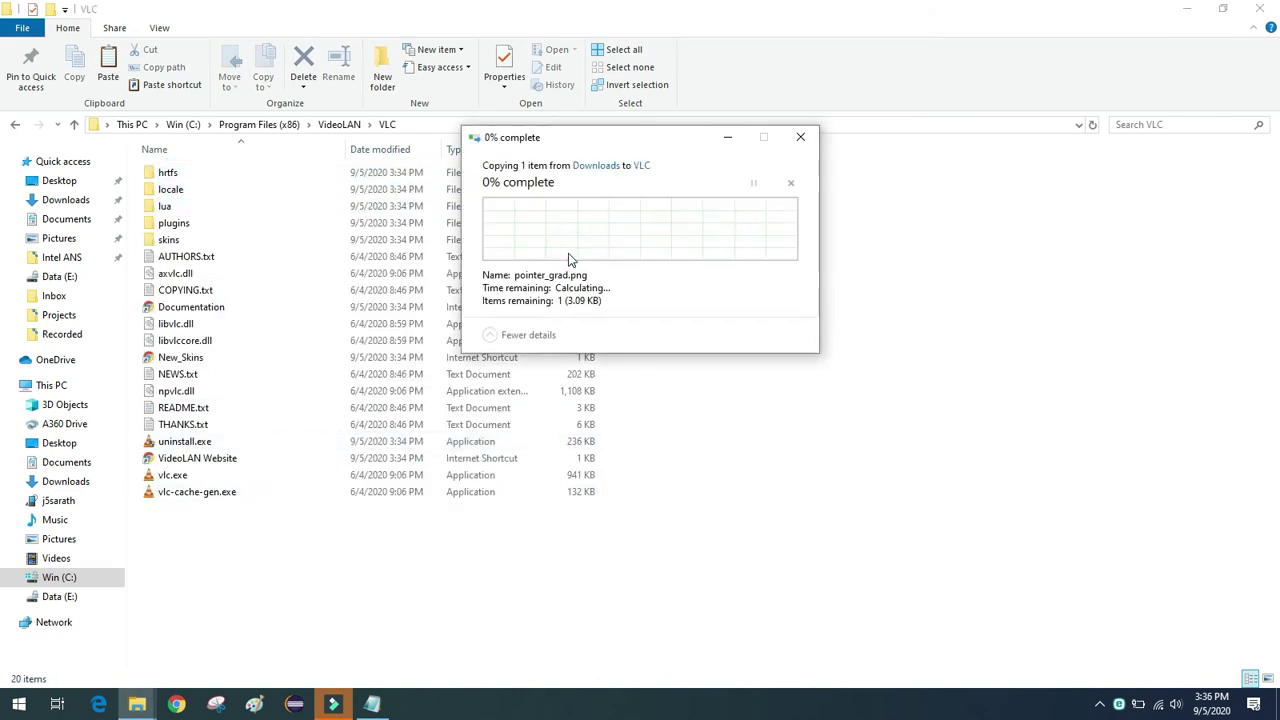
click(810, 460)
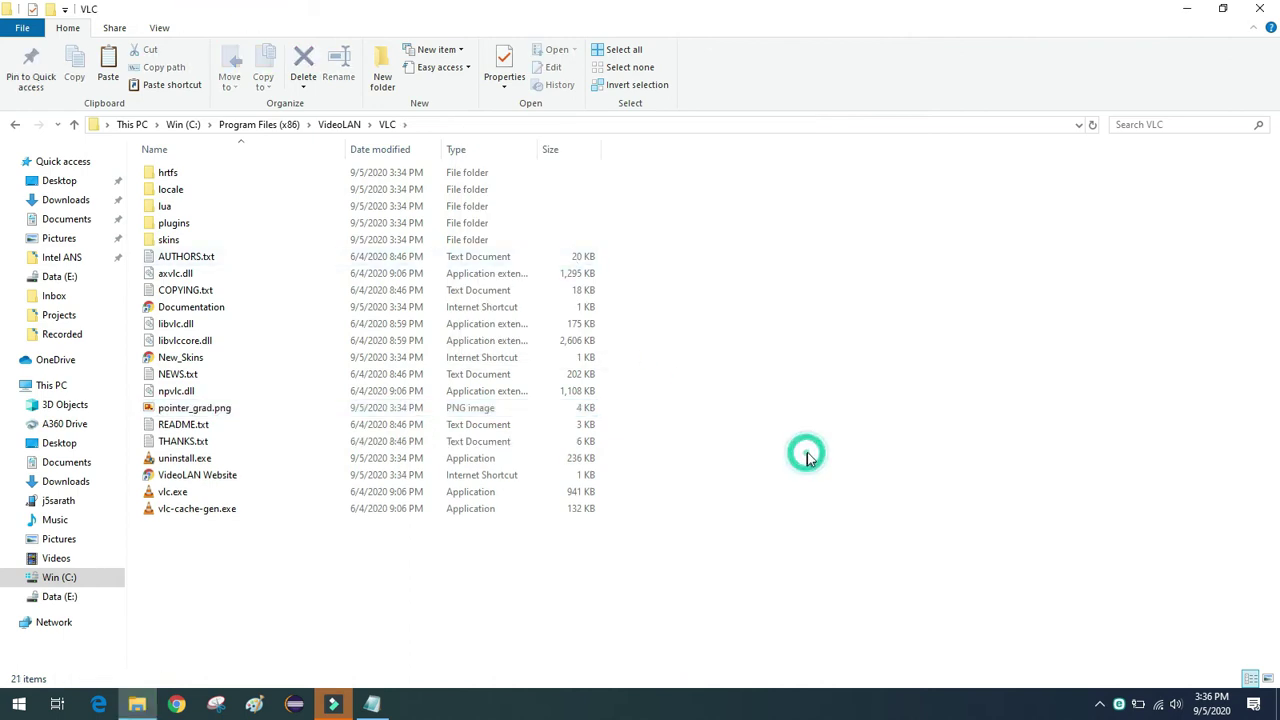
click(1257, 8)
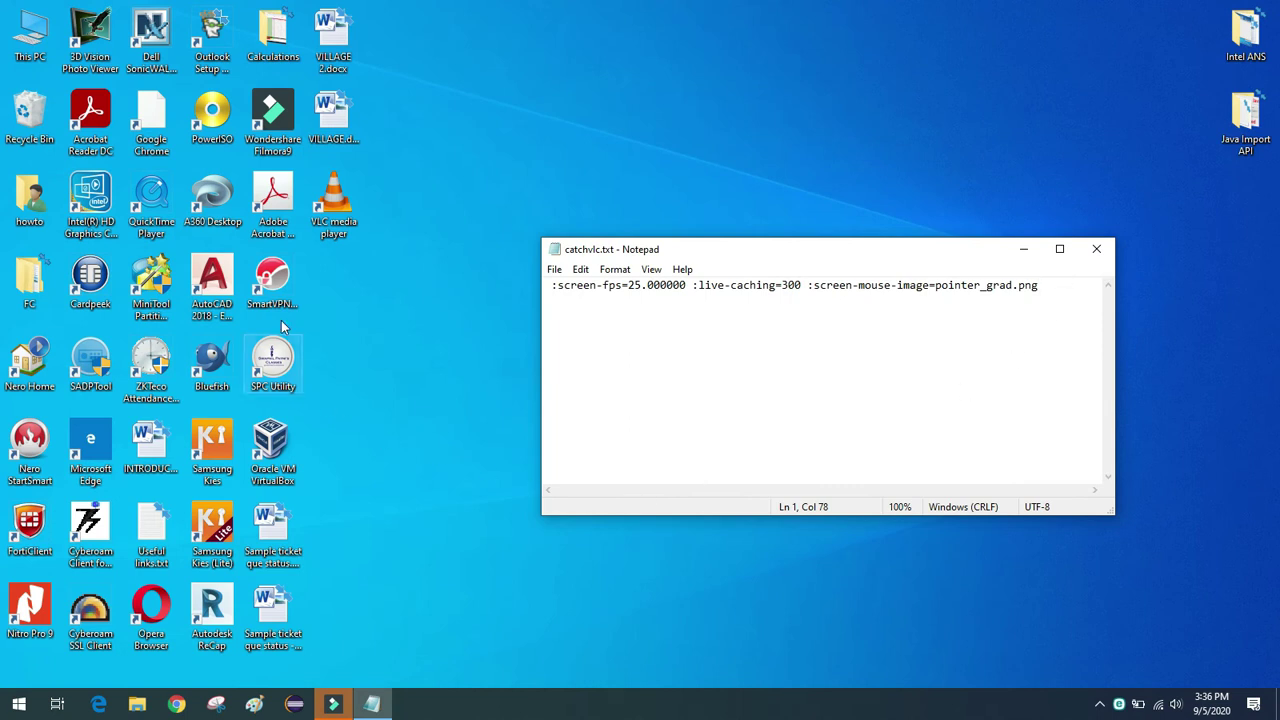
Launch VLC and set Open Capture Device to Desktop mode with more options shown.
double_click(326, 201)
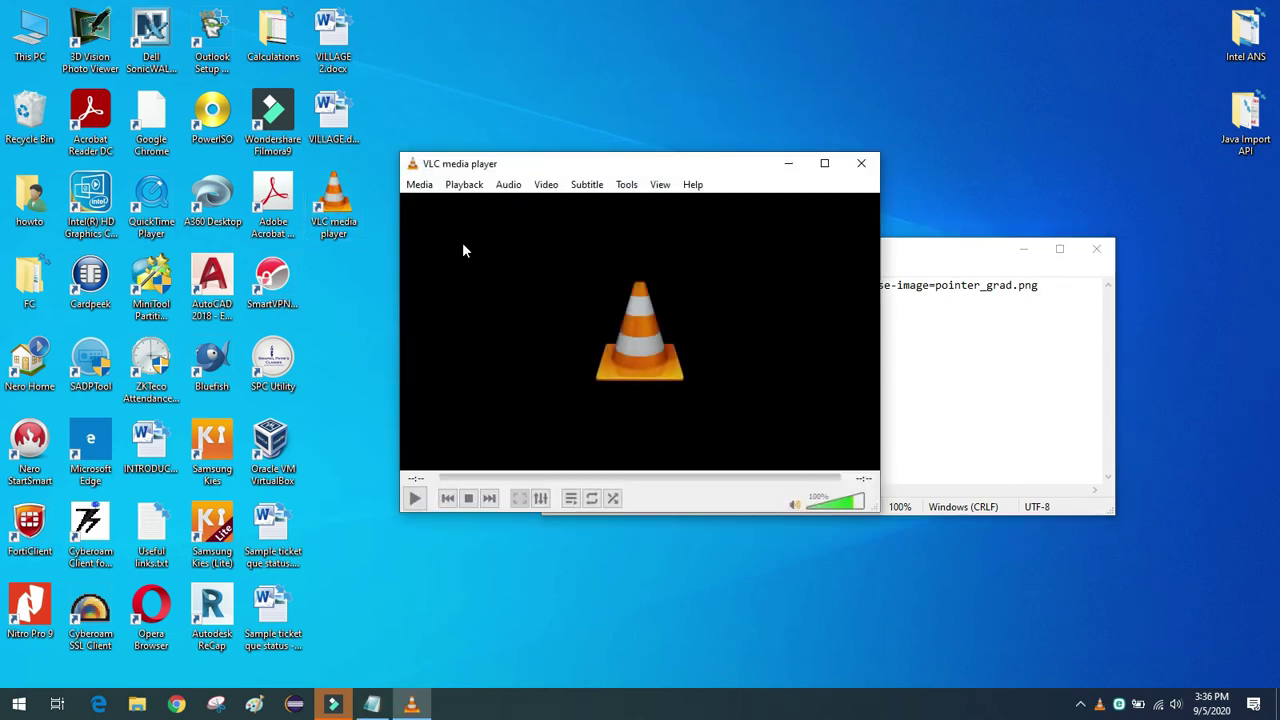
click(422, 187)
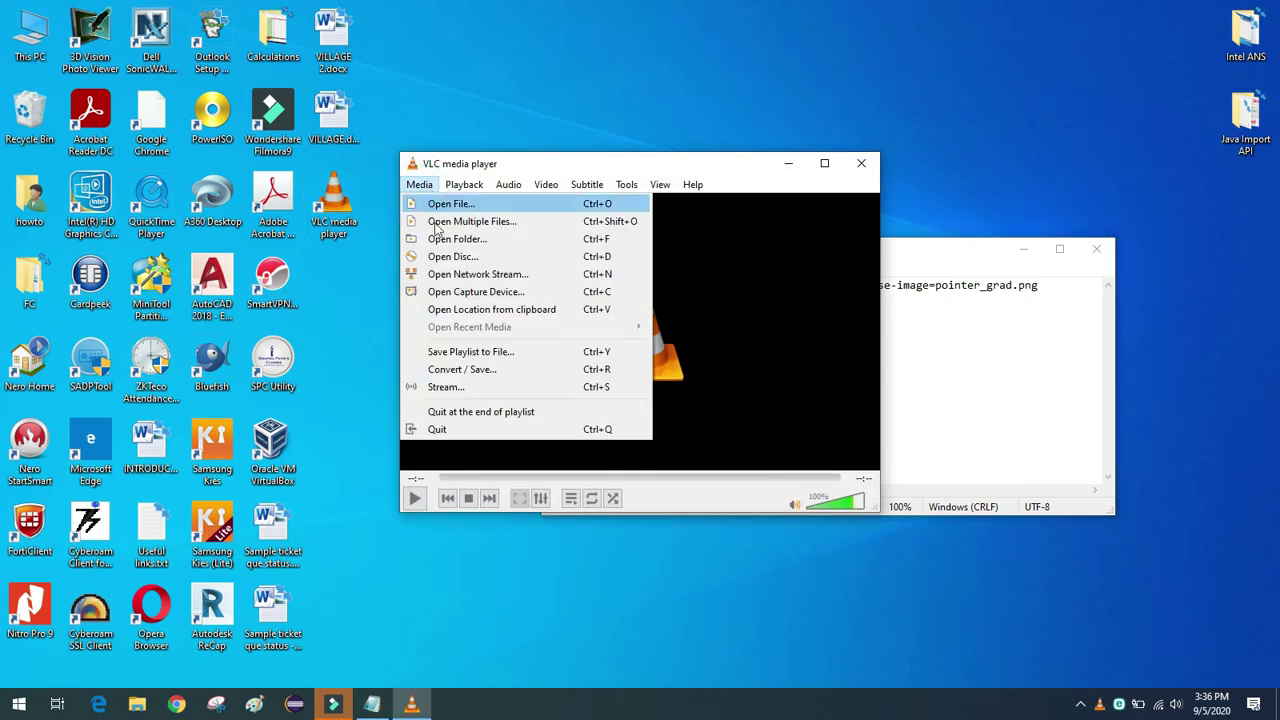
click(474, 291)
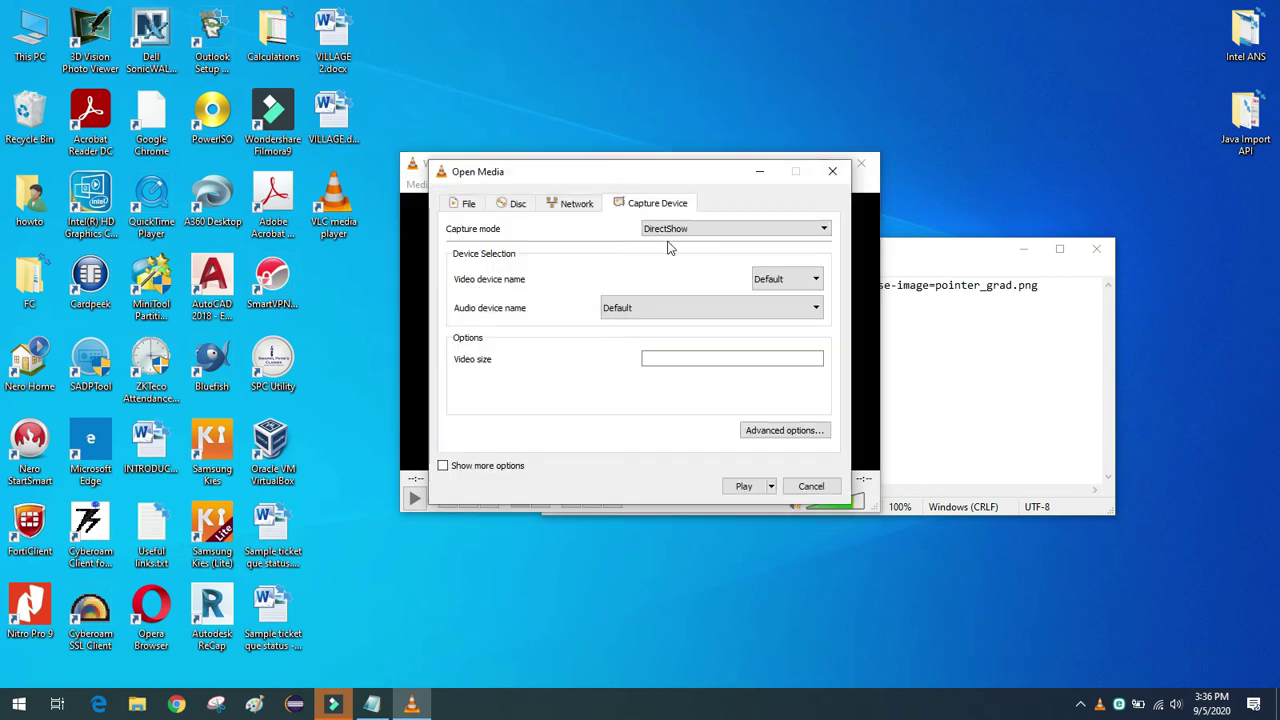
click(700, 229)
click(688, 260)
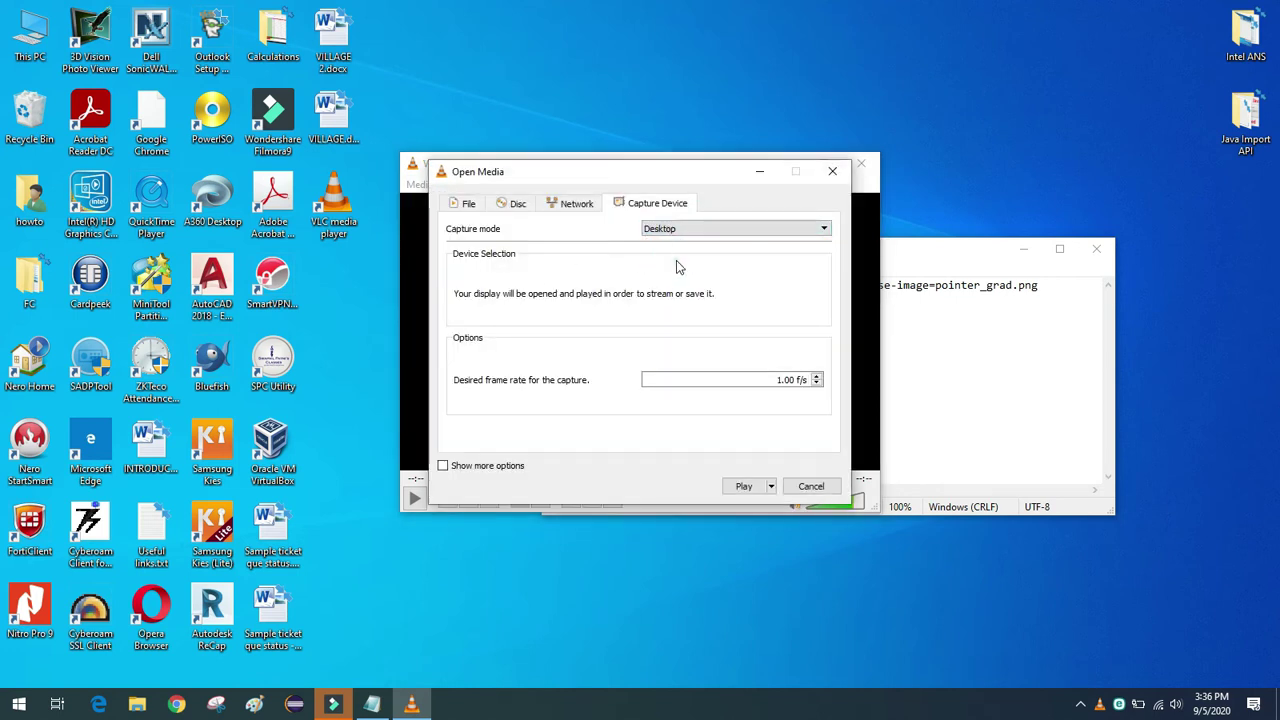
click(510, 468)
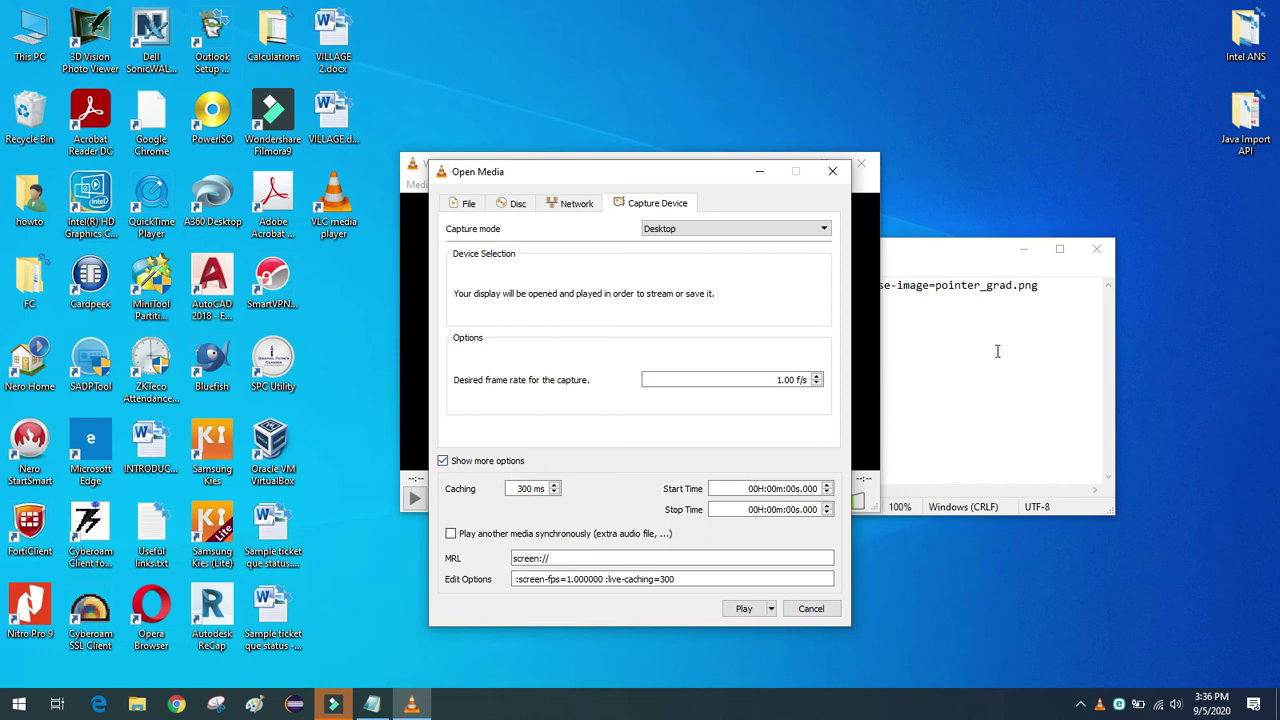
Replace the Edit Options value with the catchvlc options line copied from Notepad.
drag(1072, 285, 507, 277)
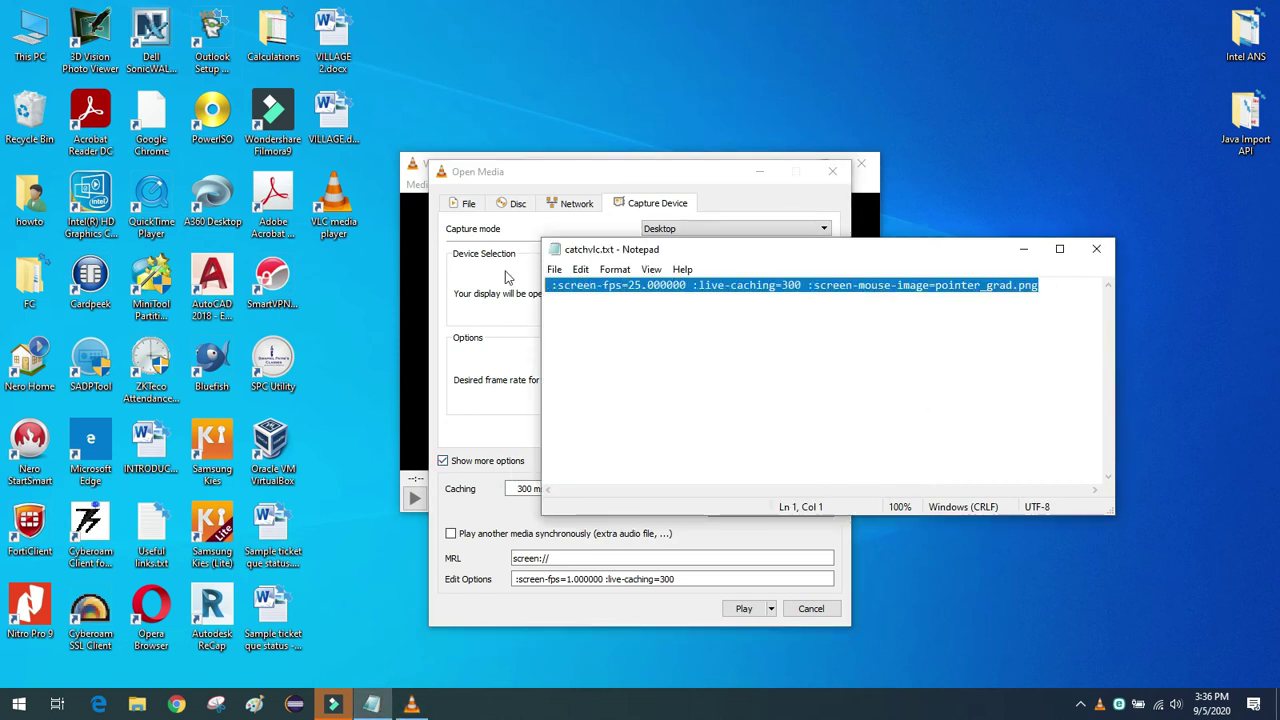
right_click(620, 291)
click(660, 343)
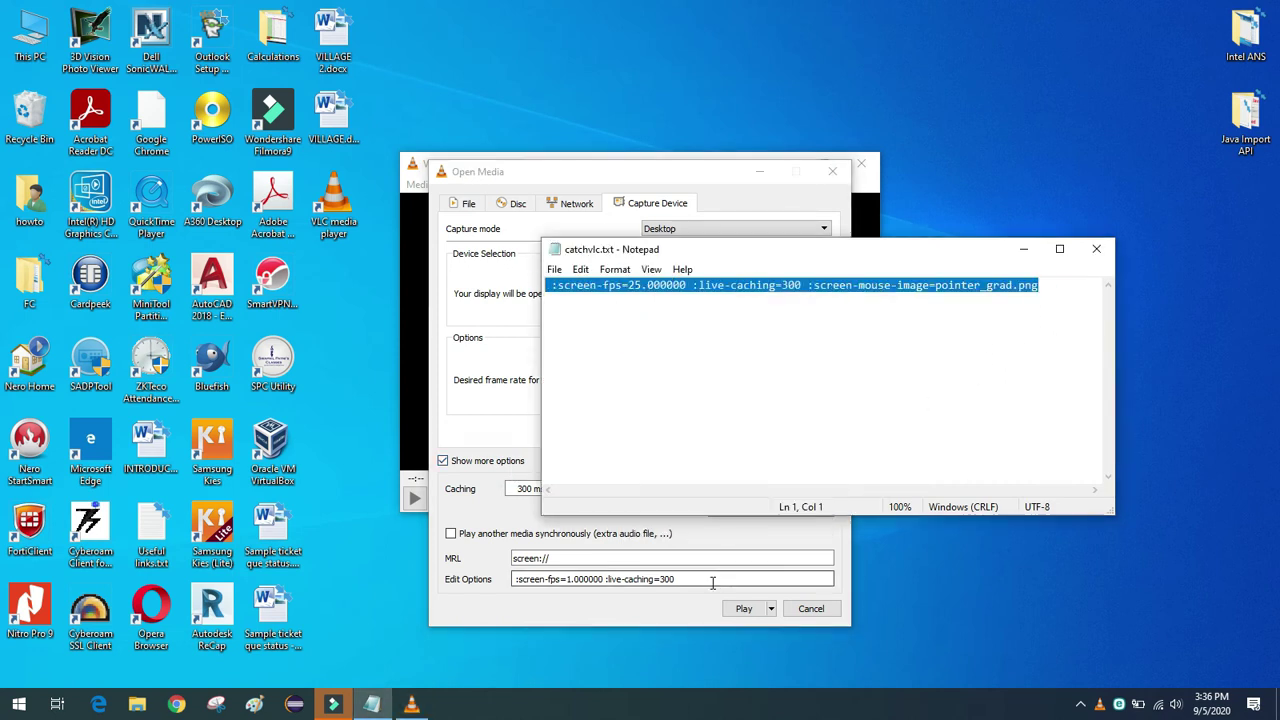
drag(712, 582, 512, 579)
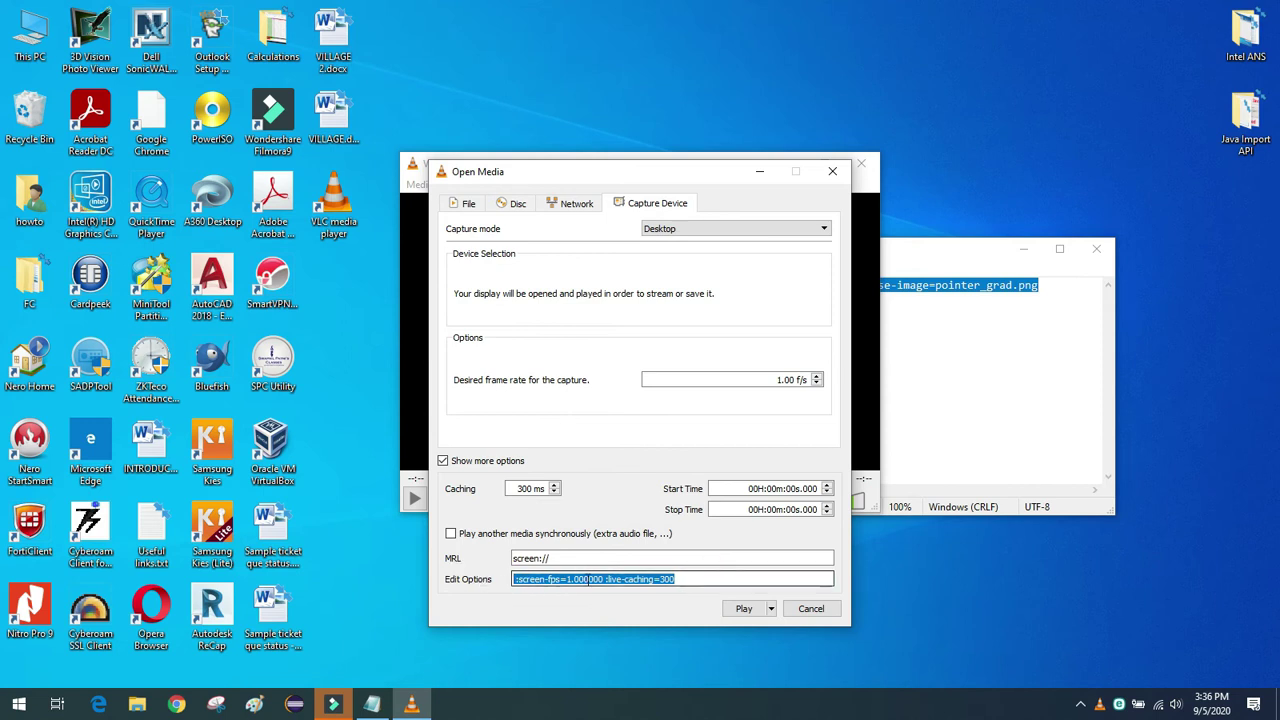
right_click(590, 579)
click(641, 527)
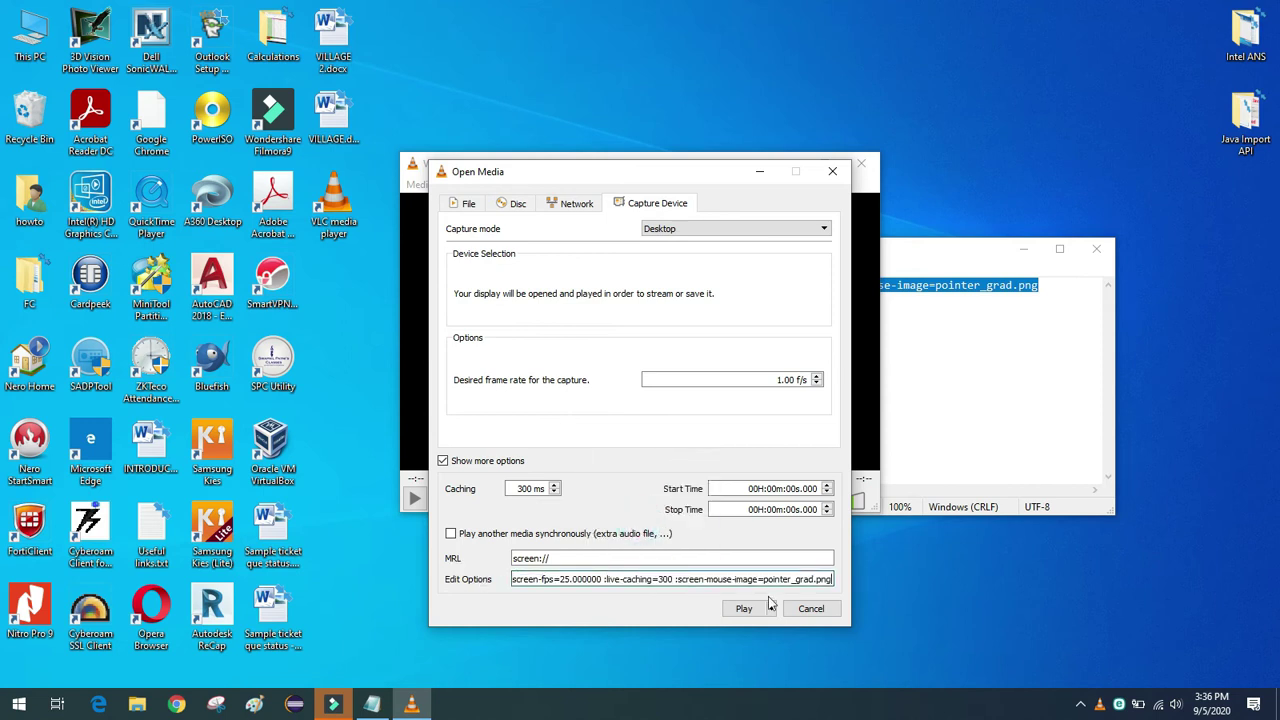
Choose Convert from the Play dropdown and browse for a destination file.
click(771, 608)
click(781, 589)
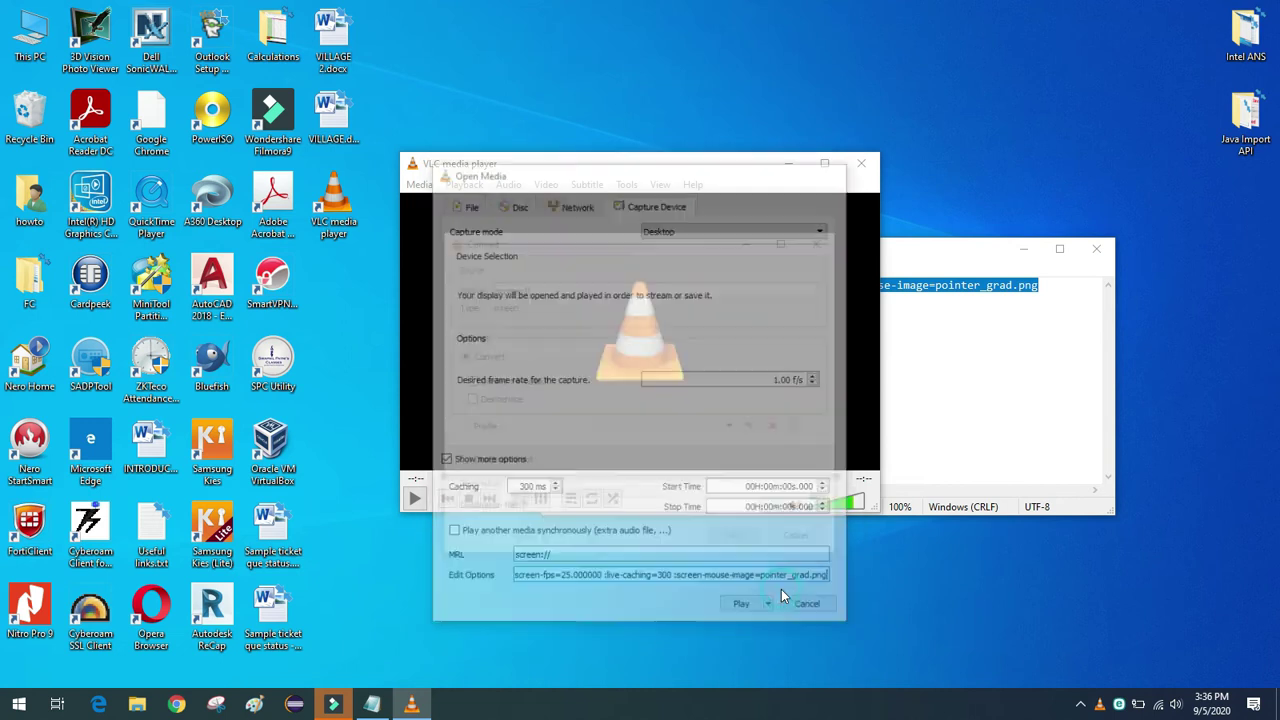
click(800, 511)
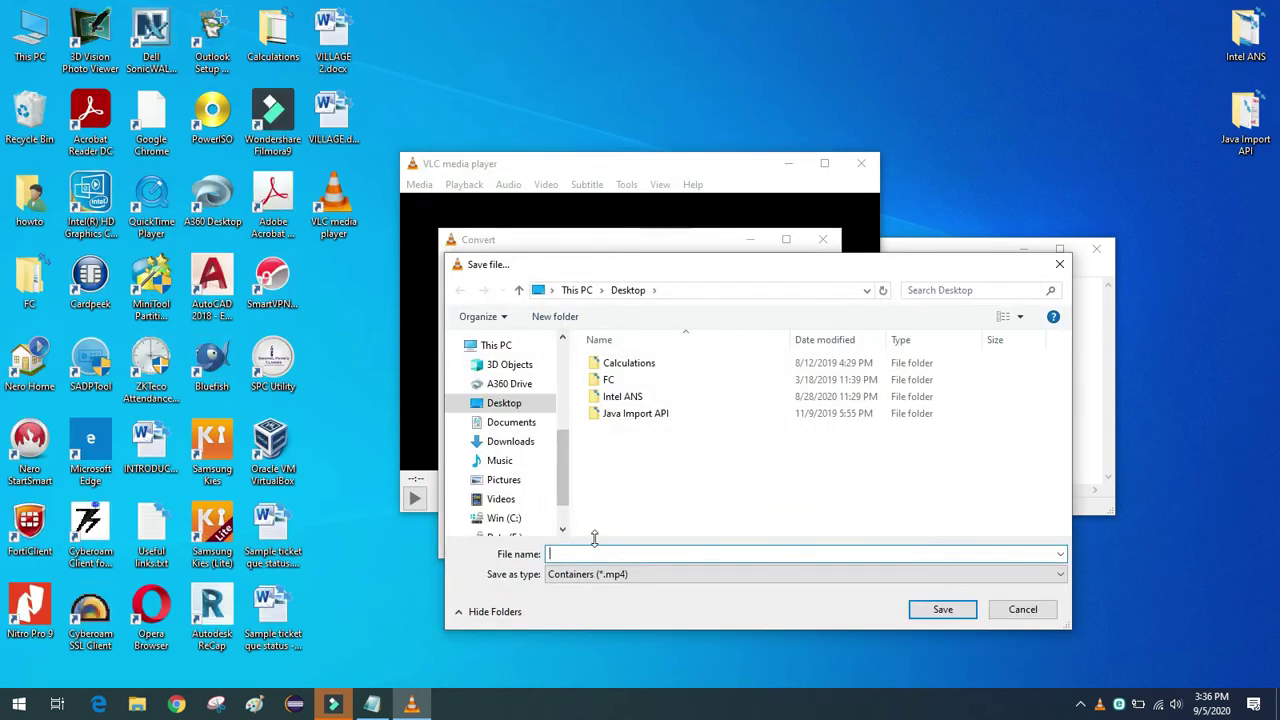
Save the output as 'sample vlc record with pointer.mp4' on the Desktop and start the capture.
text(sa)
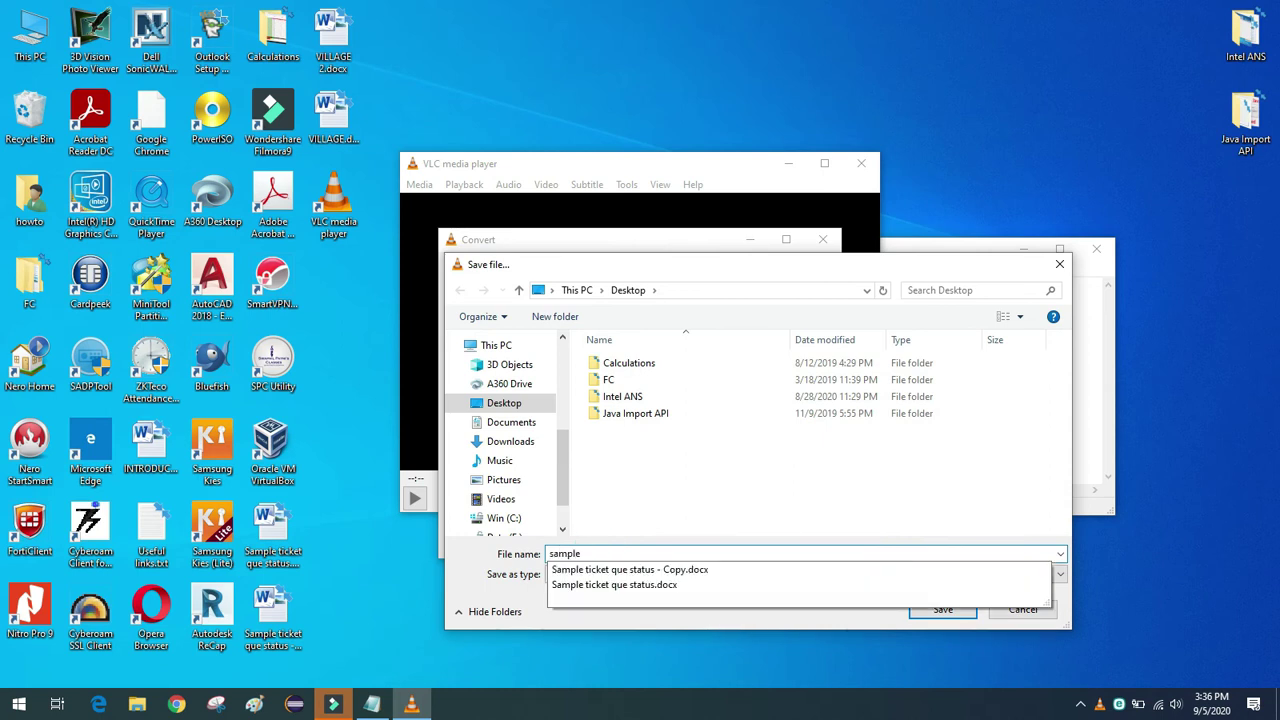
text(mple vi)
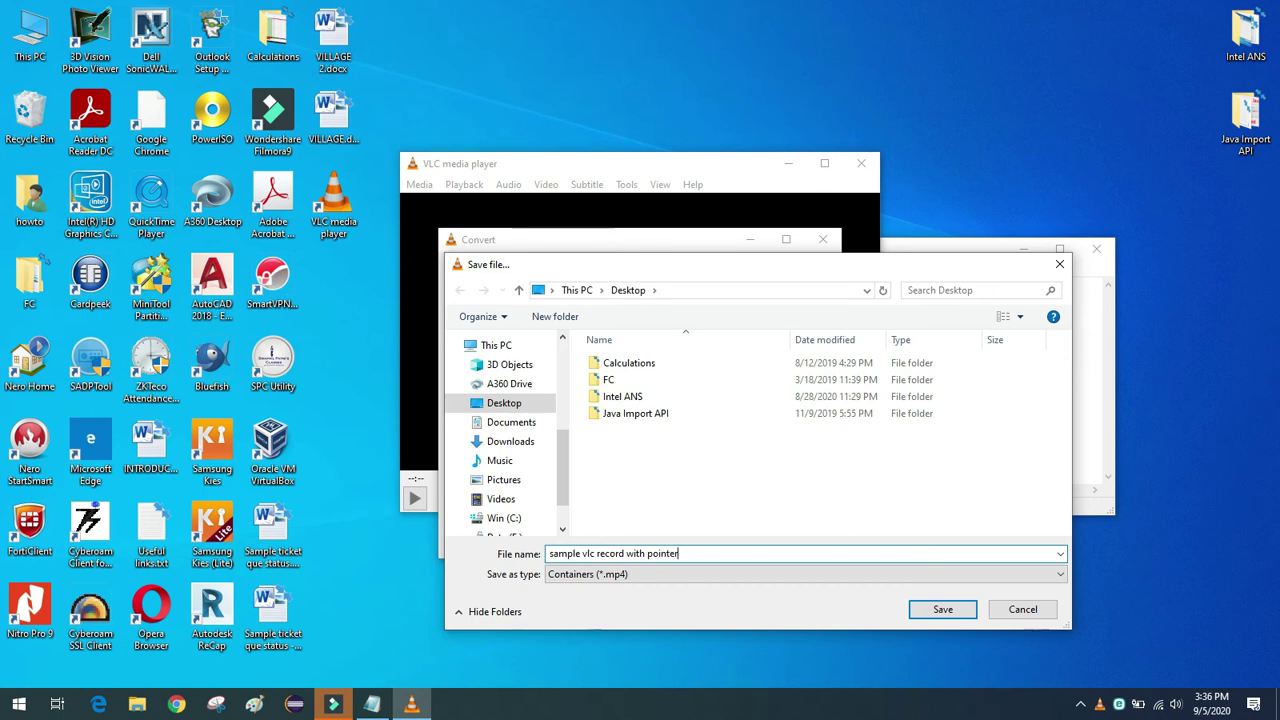
click(942, 609)
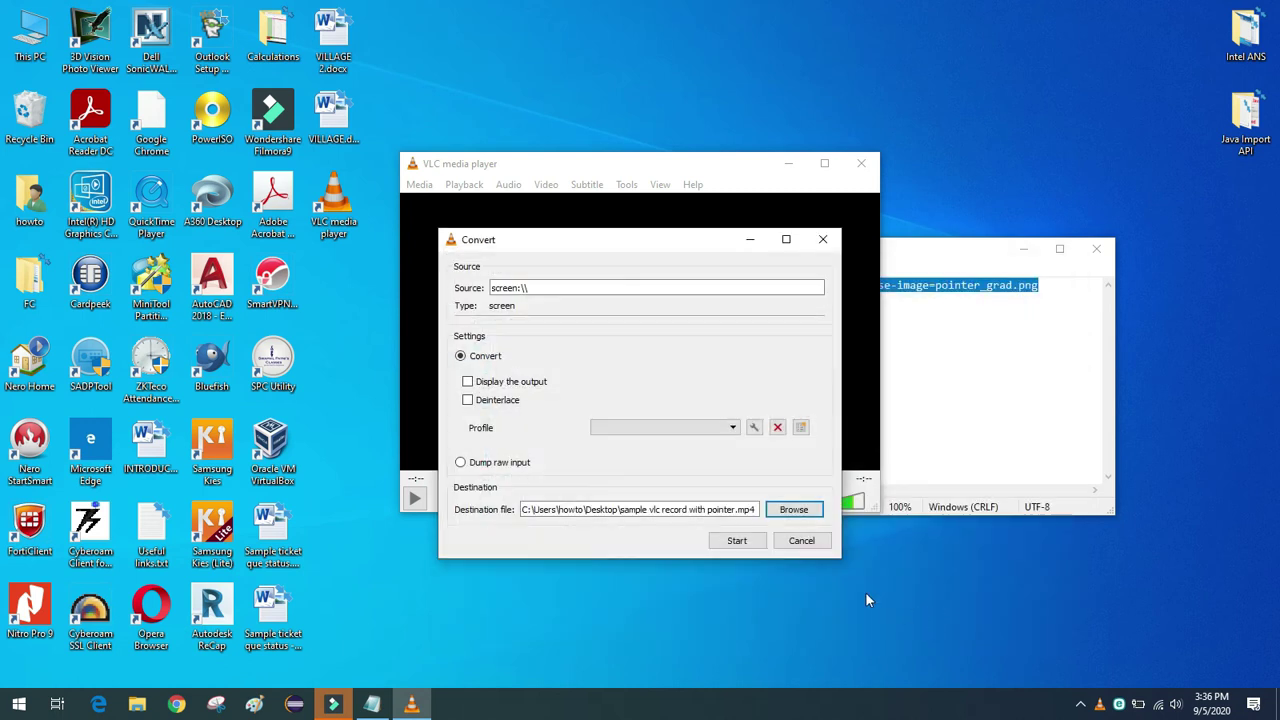
click(731, 548)
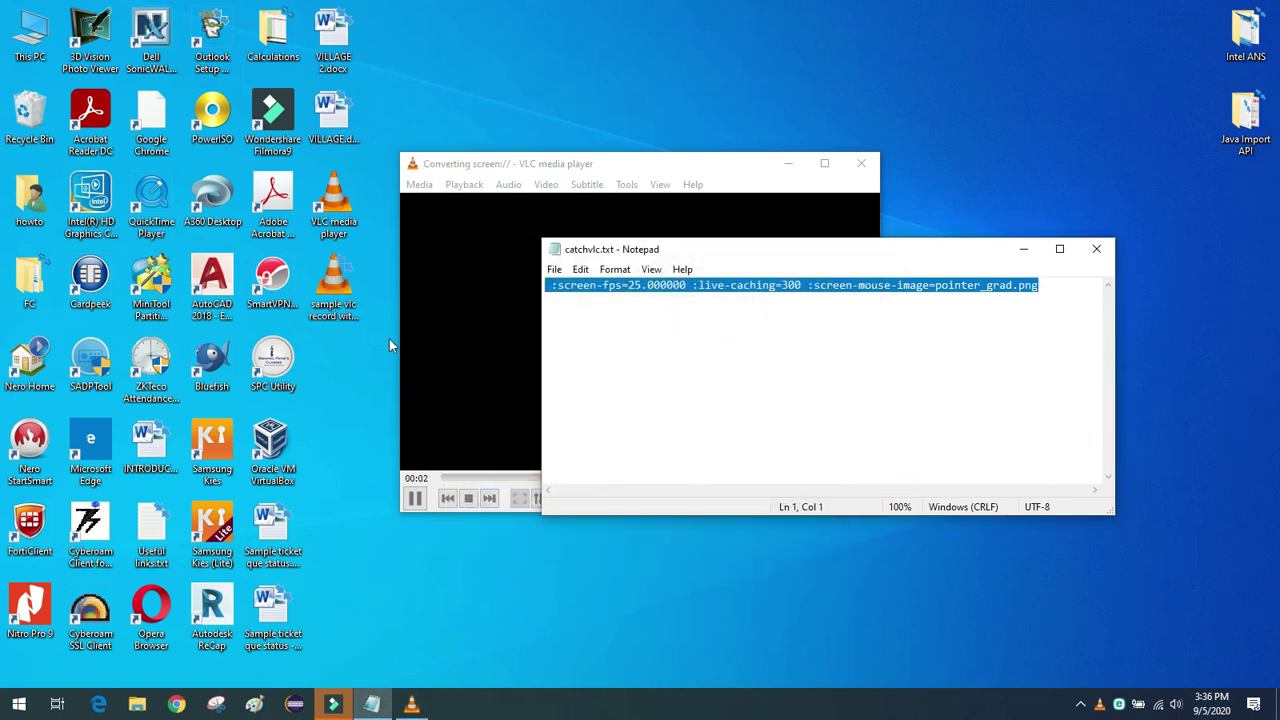
Close Notepad, refresh the desktop, stop the recording and close VLC.
click(330, 318)
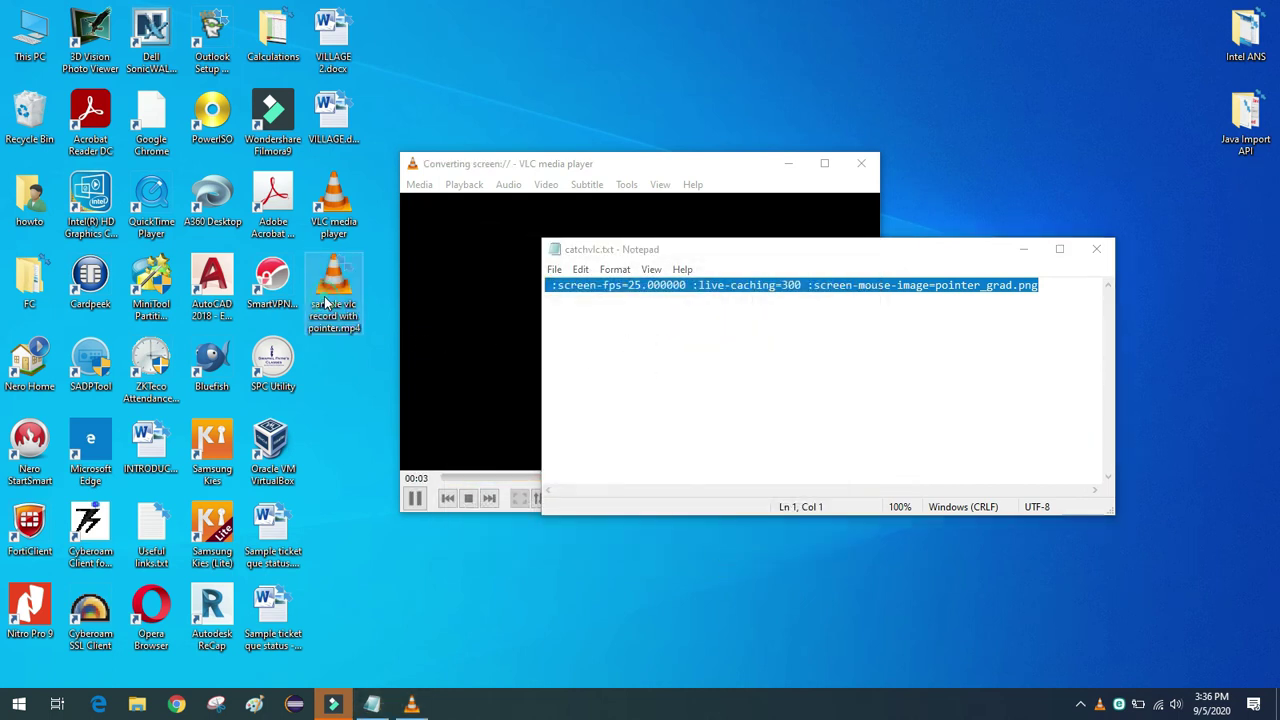
click(504, 405)
click(963, 385)
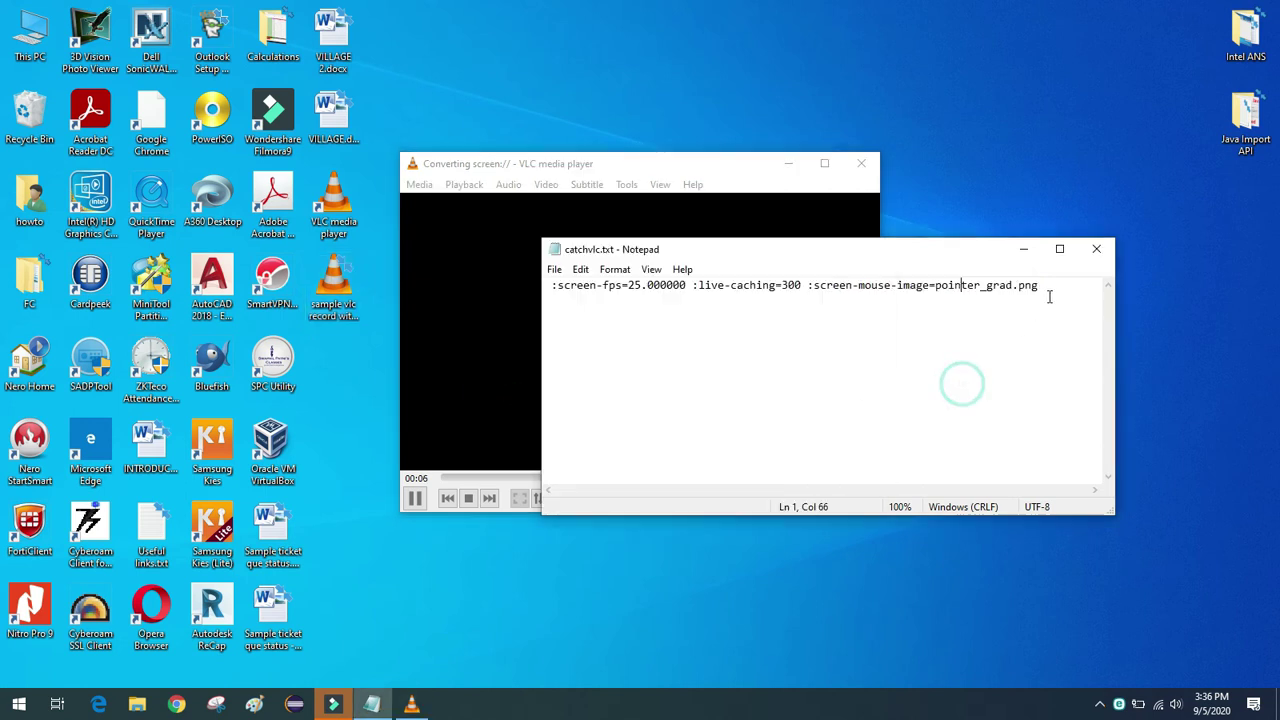
click(1098, 252)
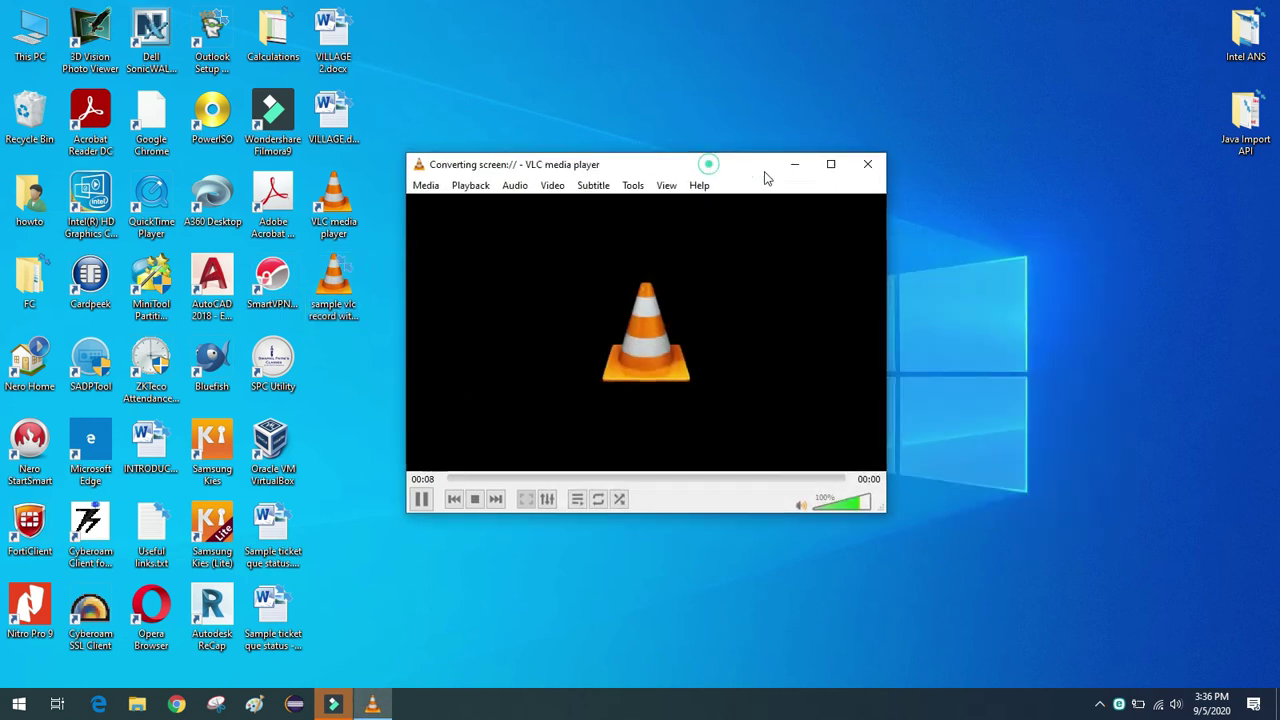
right_click(445, 223)
click(494, 271)
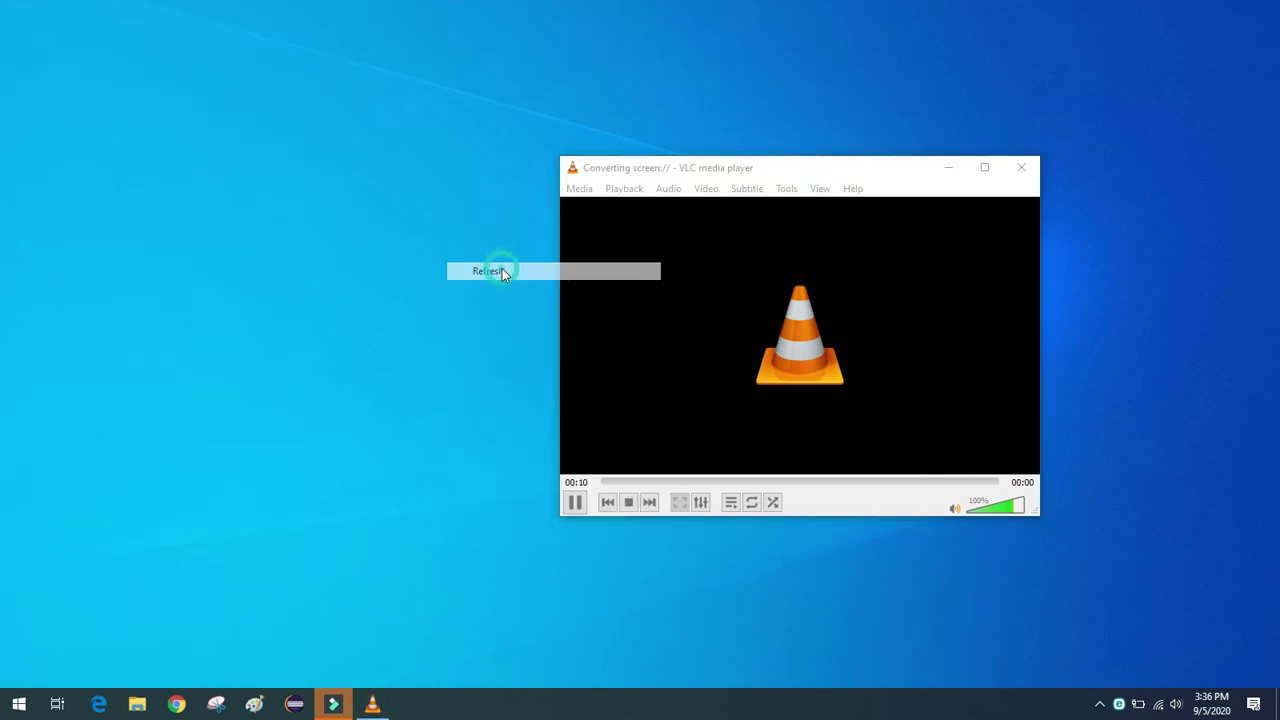
click(628, 501)
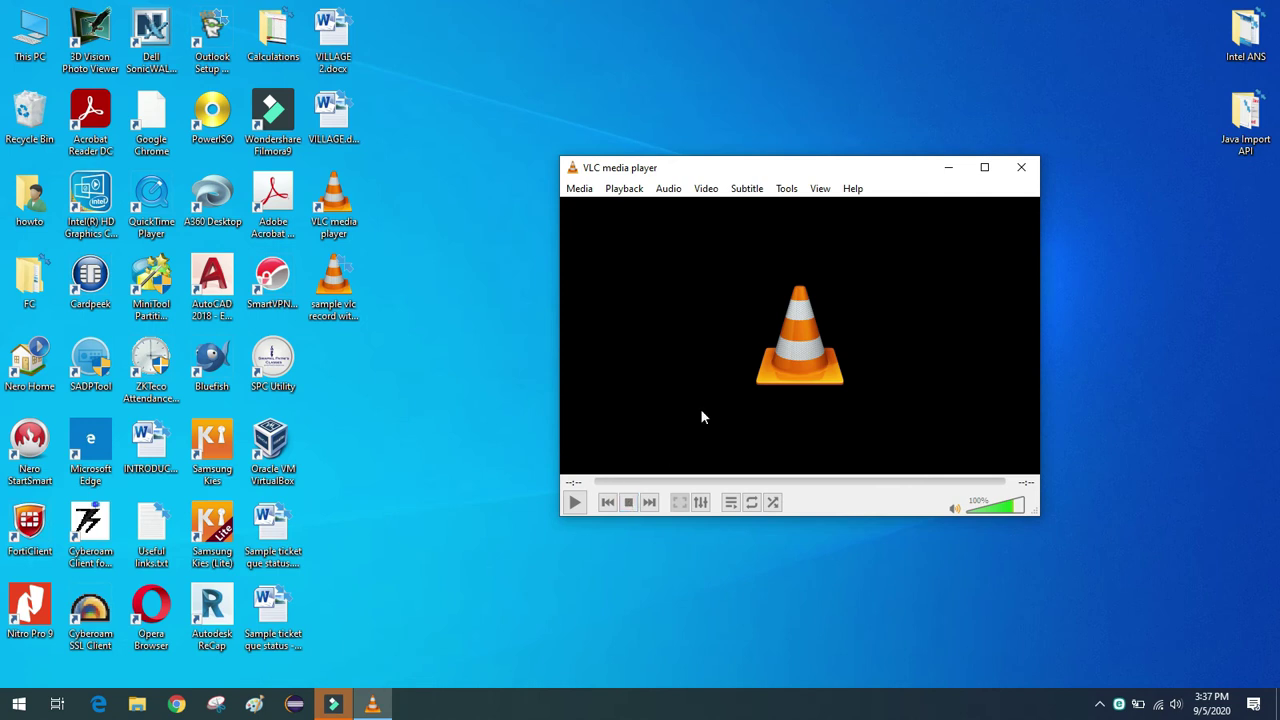
click(1015, 170)
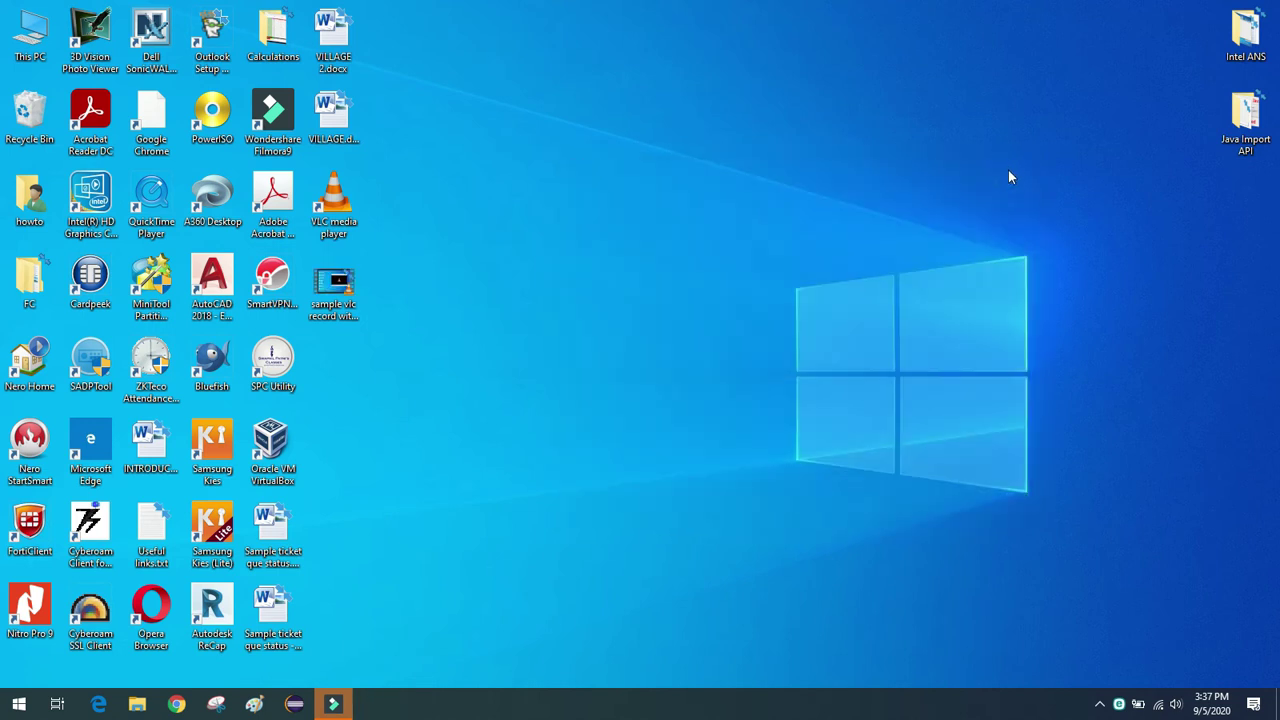
Play 'sample vlc record with pointer.mp4' in a maximized player, then close it.
drag(385, 294, 346, 336)
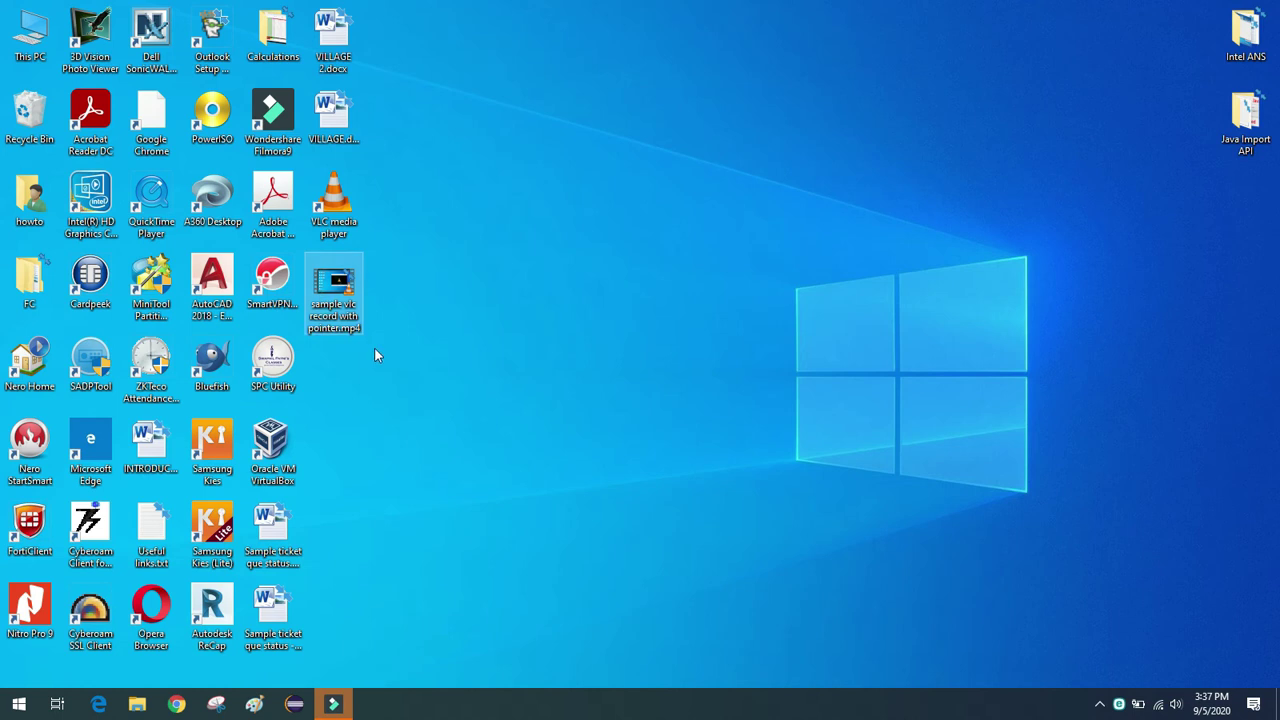
click(336, 280)
double_click(336, 280)
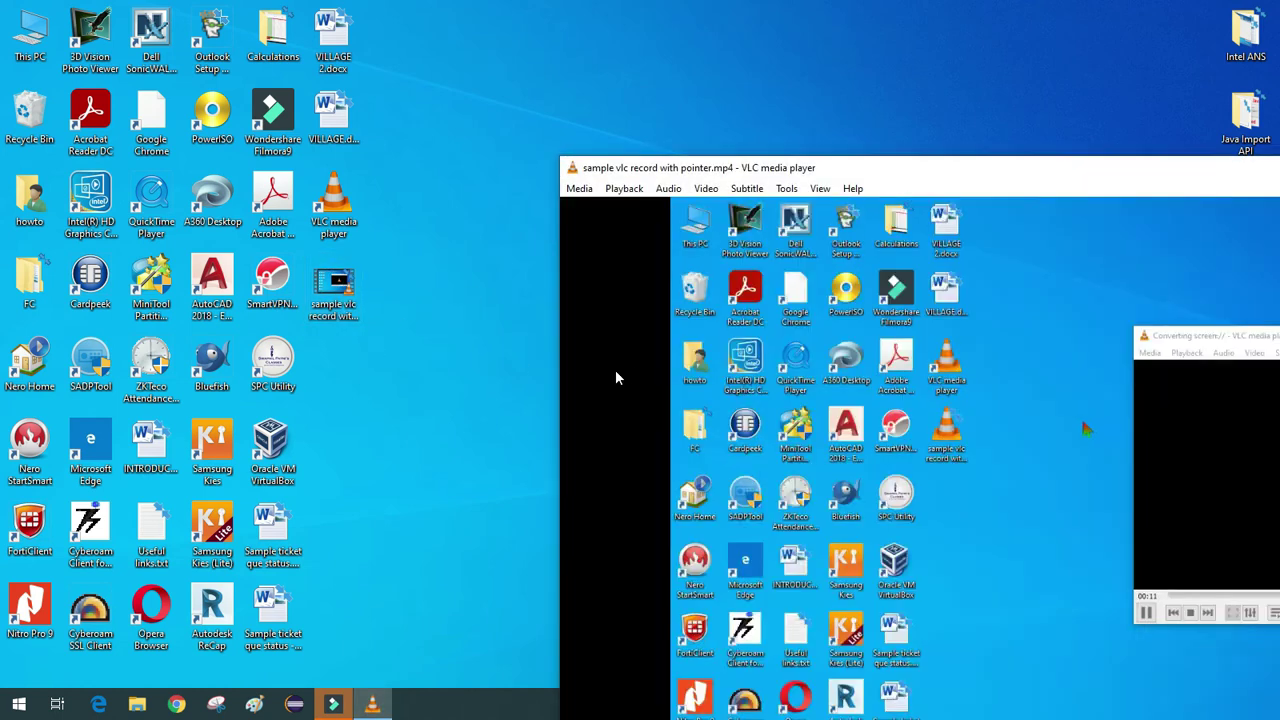
double_click(843, 170)
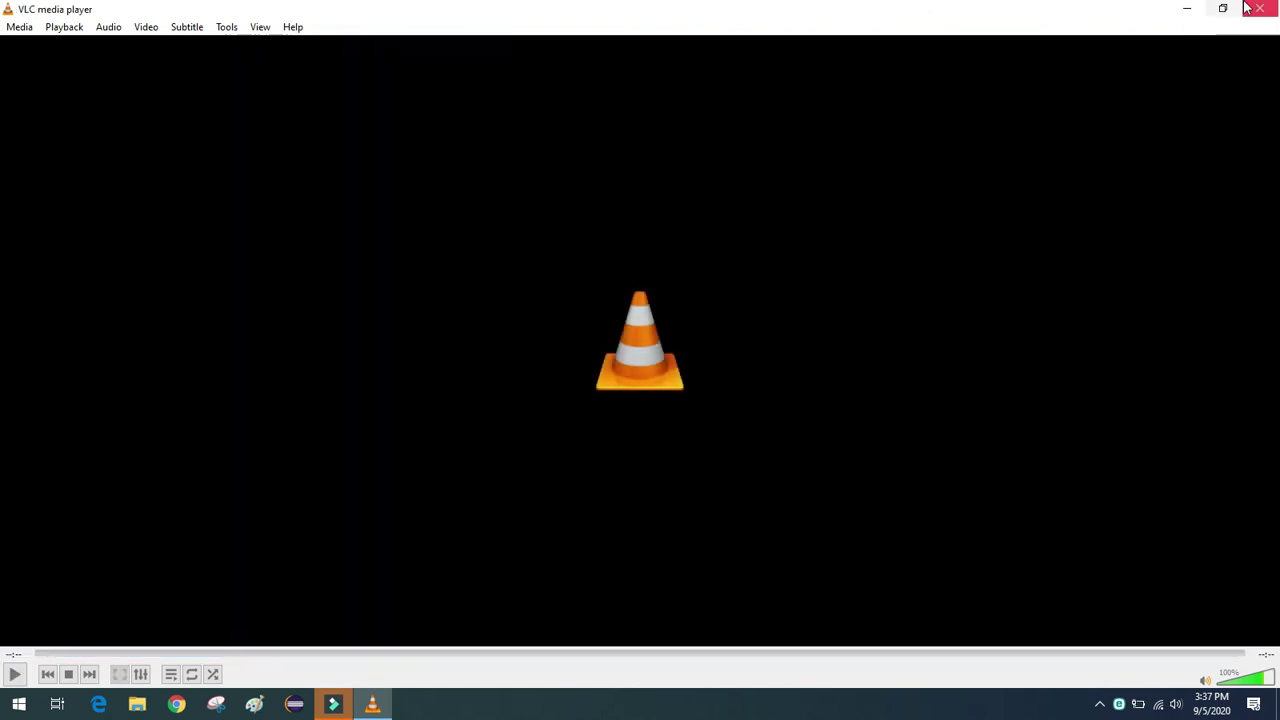
click(1257, 9)
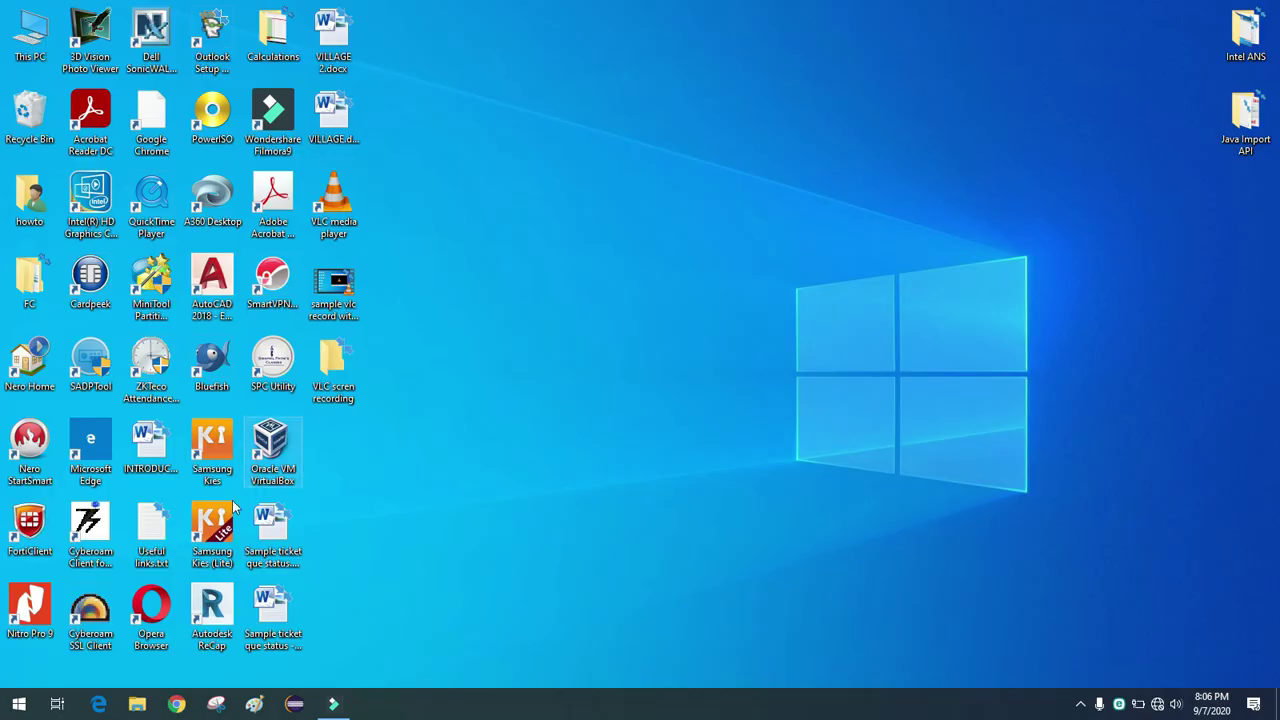
Launch Magnifier from the Windows Ease of Access folder in Start.
key(super)
scroll(112, 465, down, 10)
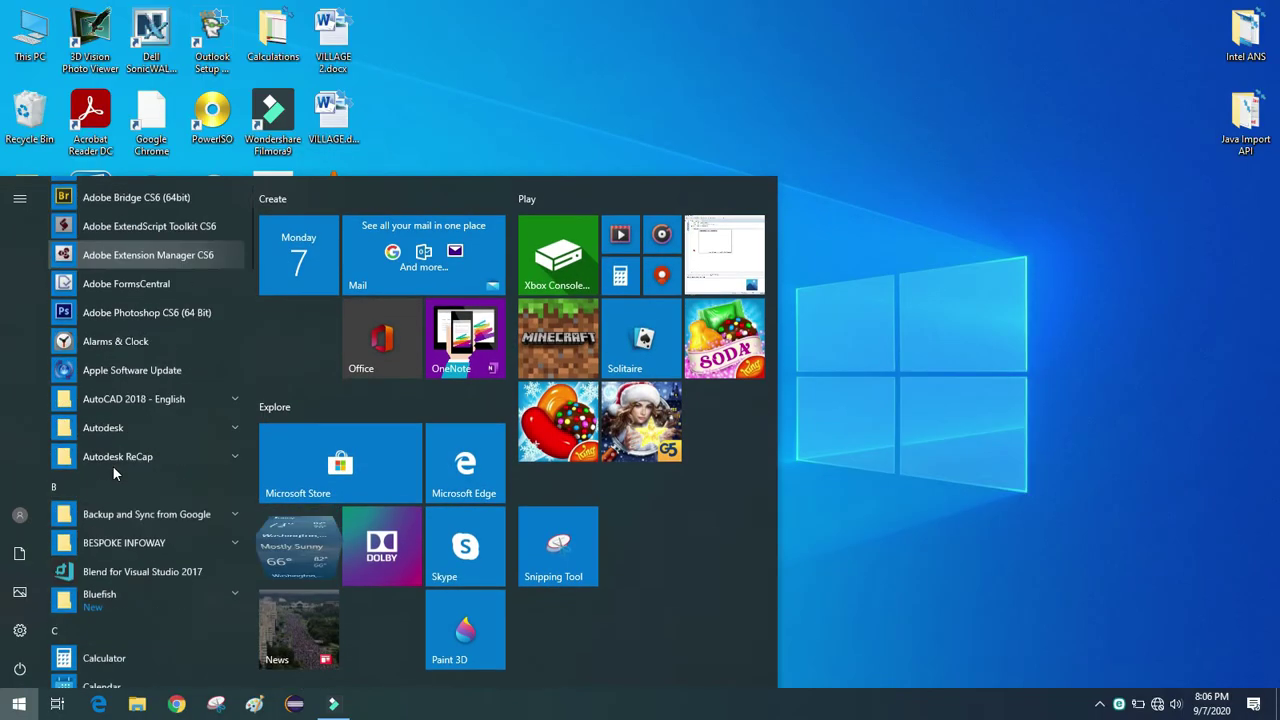
scroll(114, 474, down, 20)
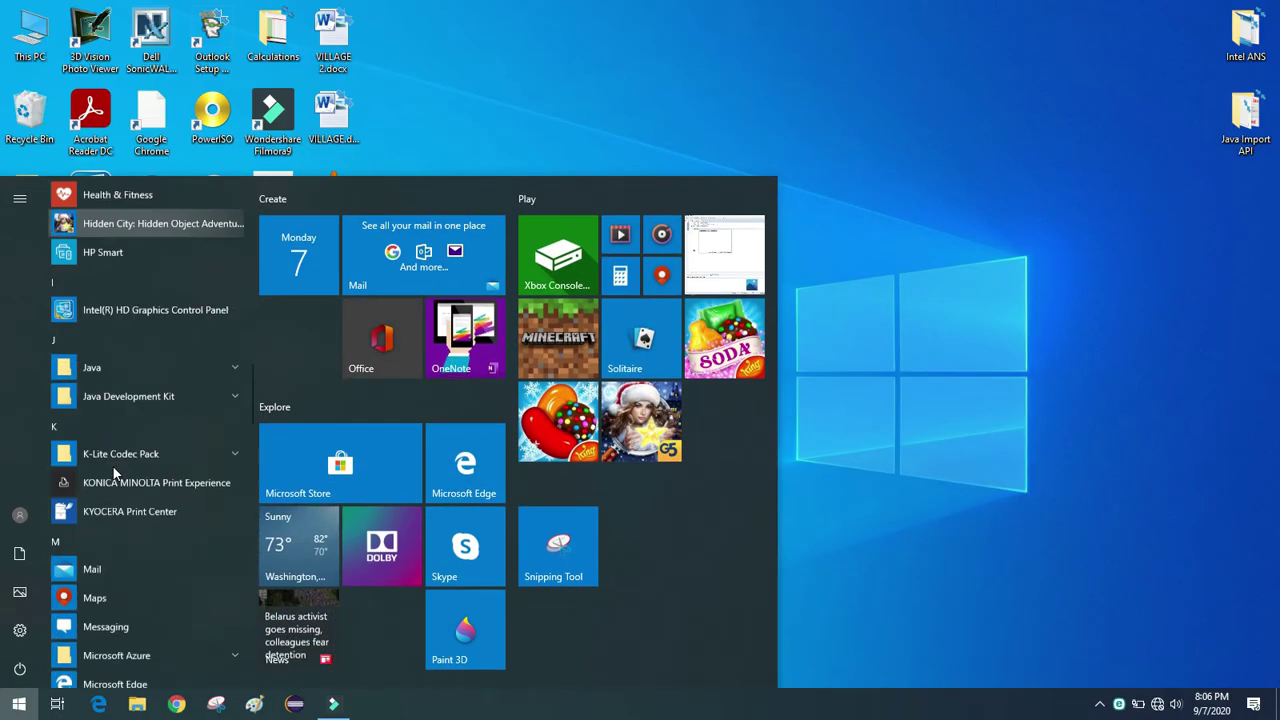
scroll(114, 474, down, 20)
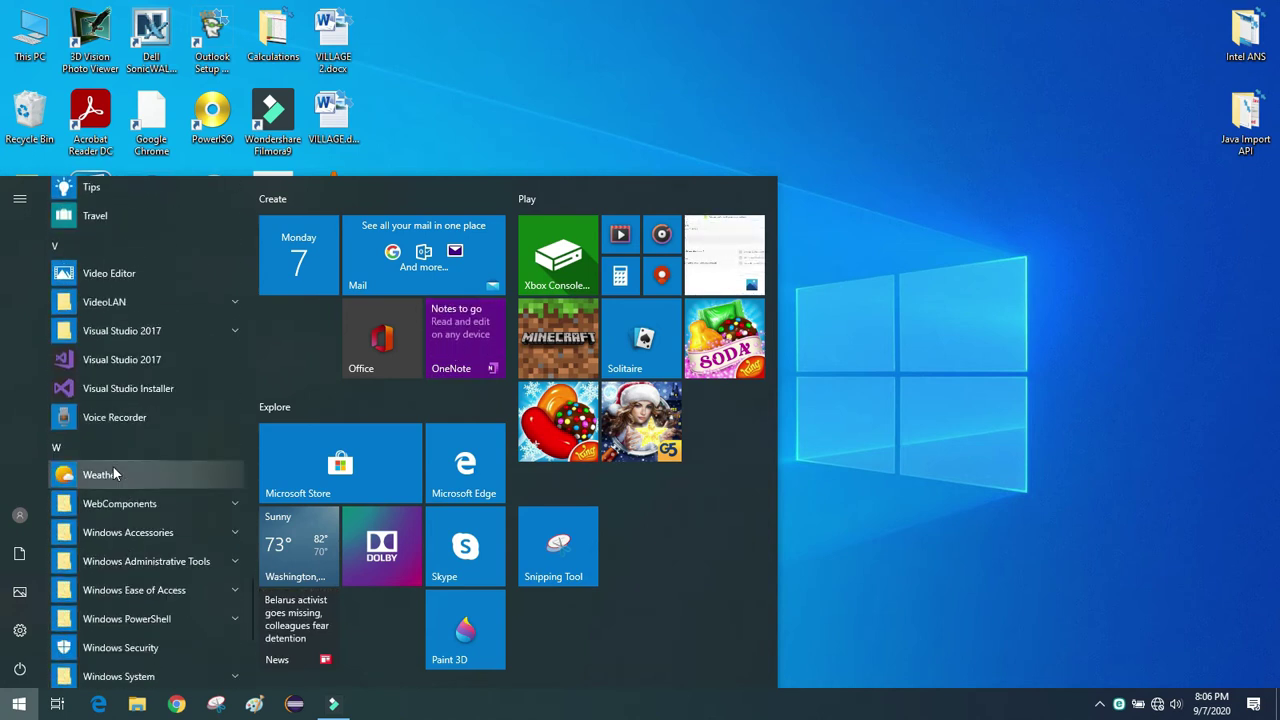
click(234, 591)
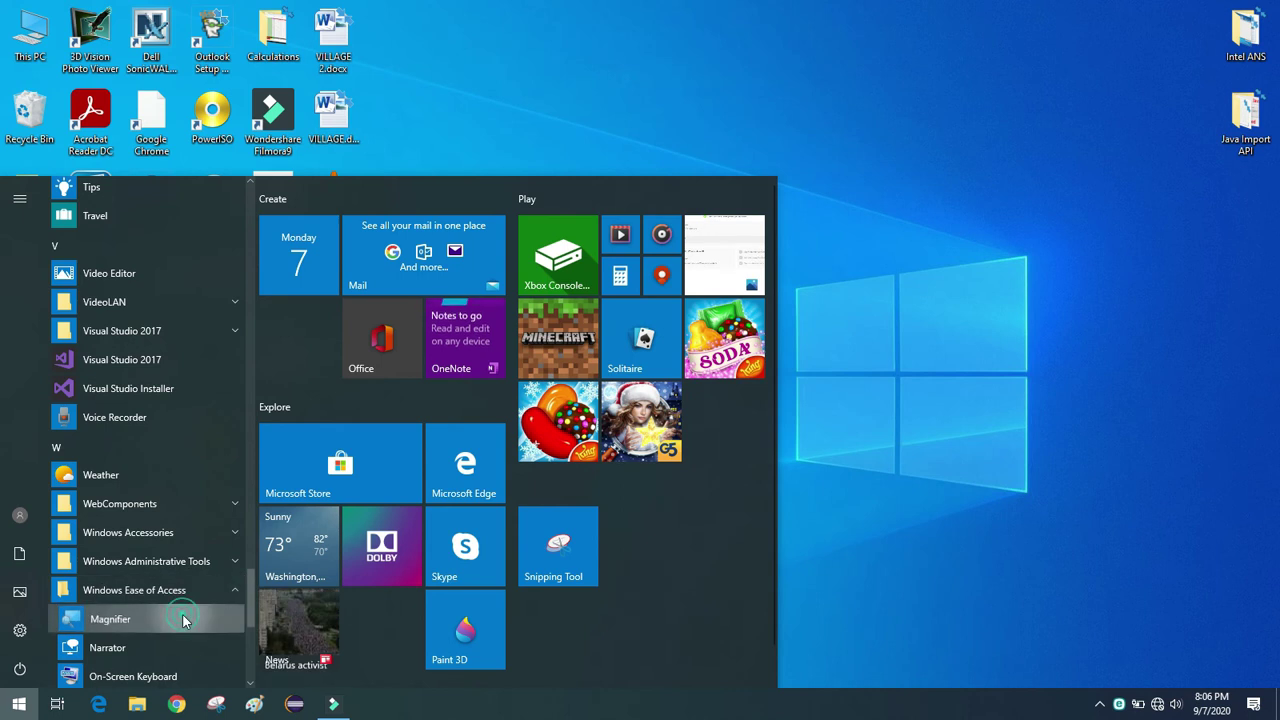
click(184, 616)
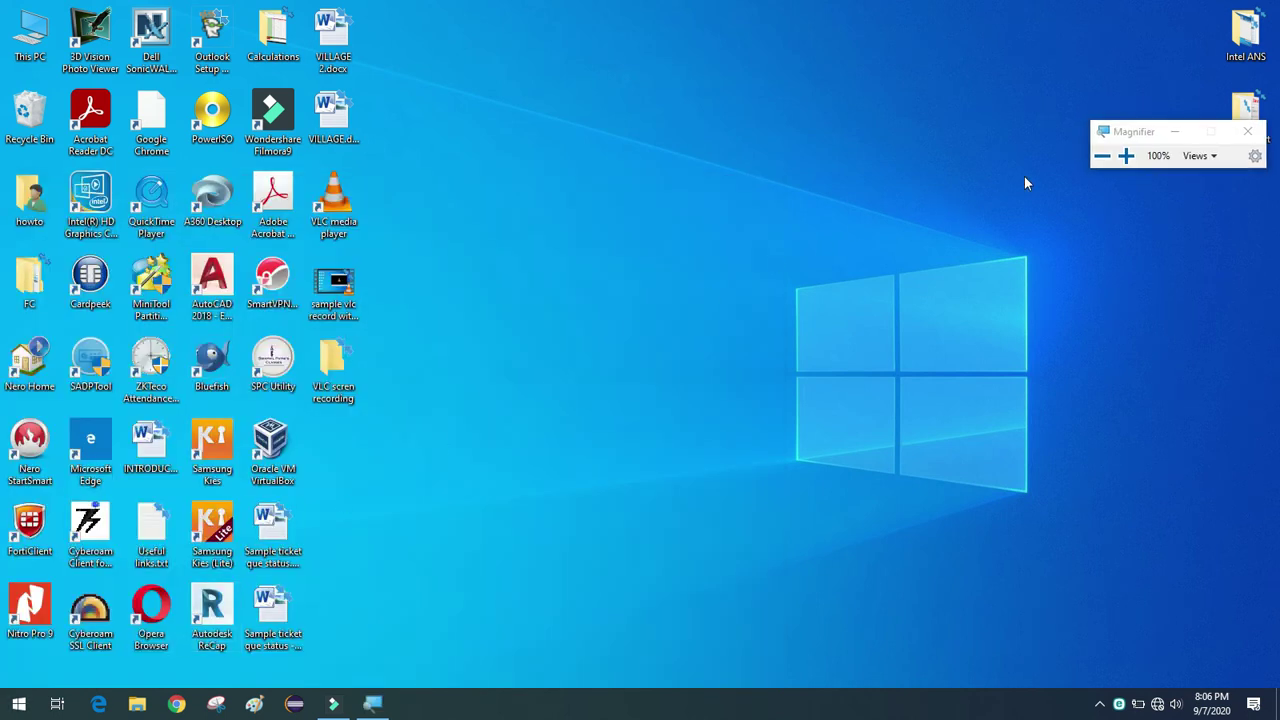
Dock Magnifier at 200% zoom across the top and launch VLC from its desktop icon.
click(1203, 162)
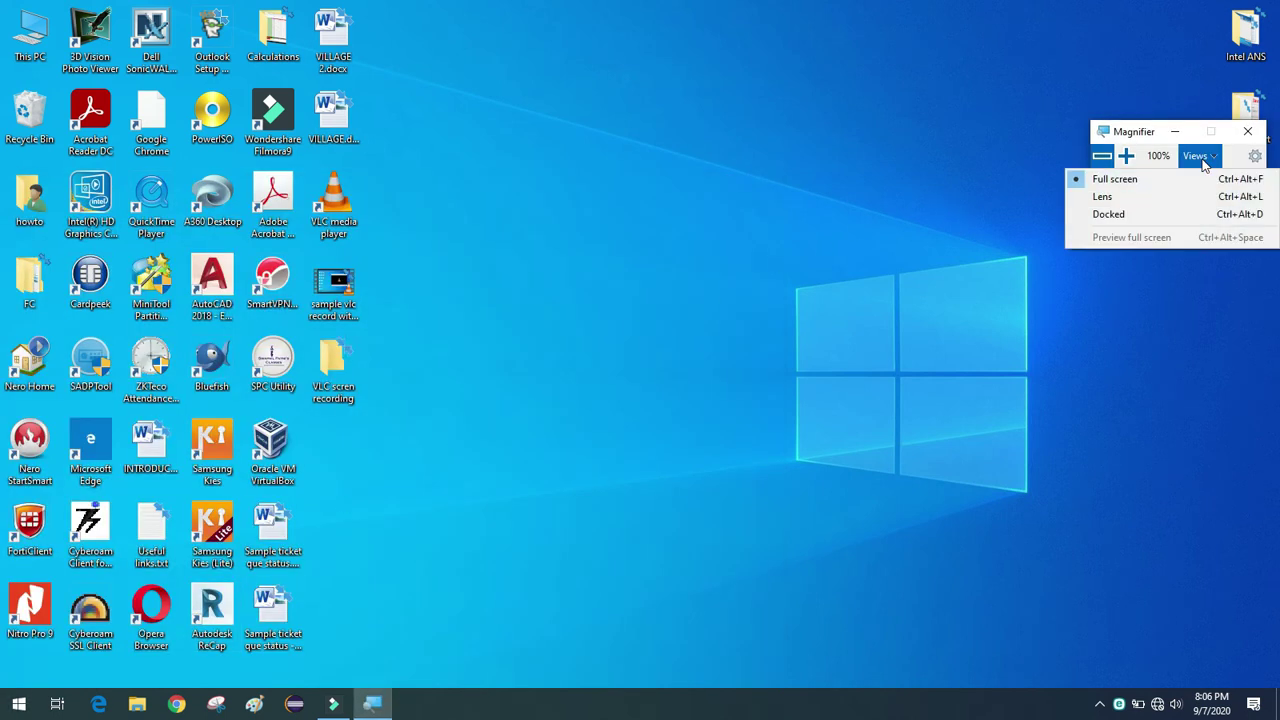
click(1143, 215)
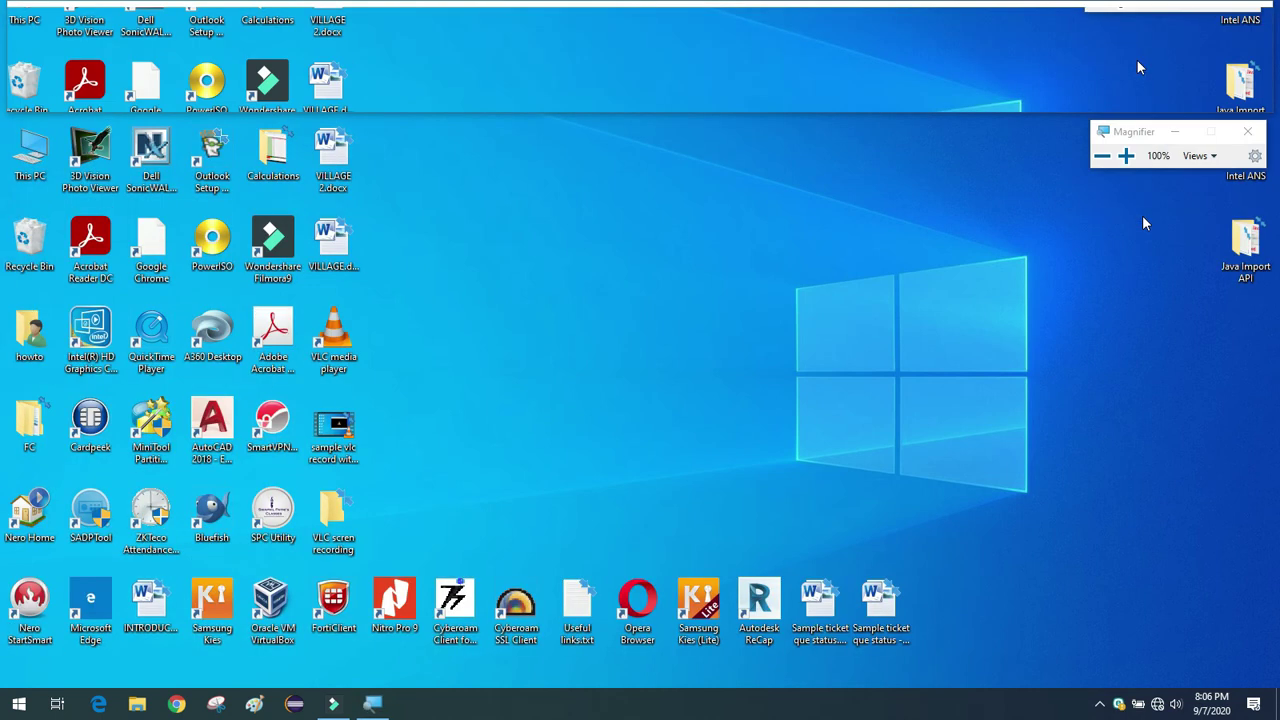
click(1127, 156)
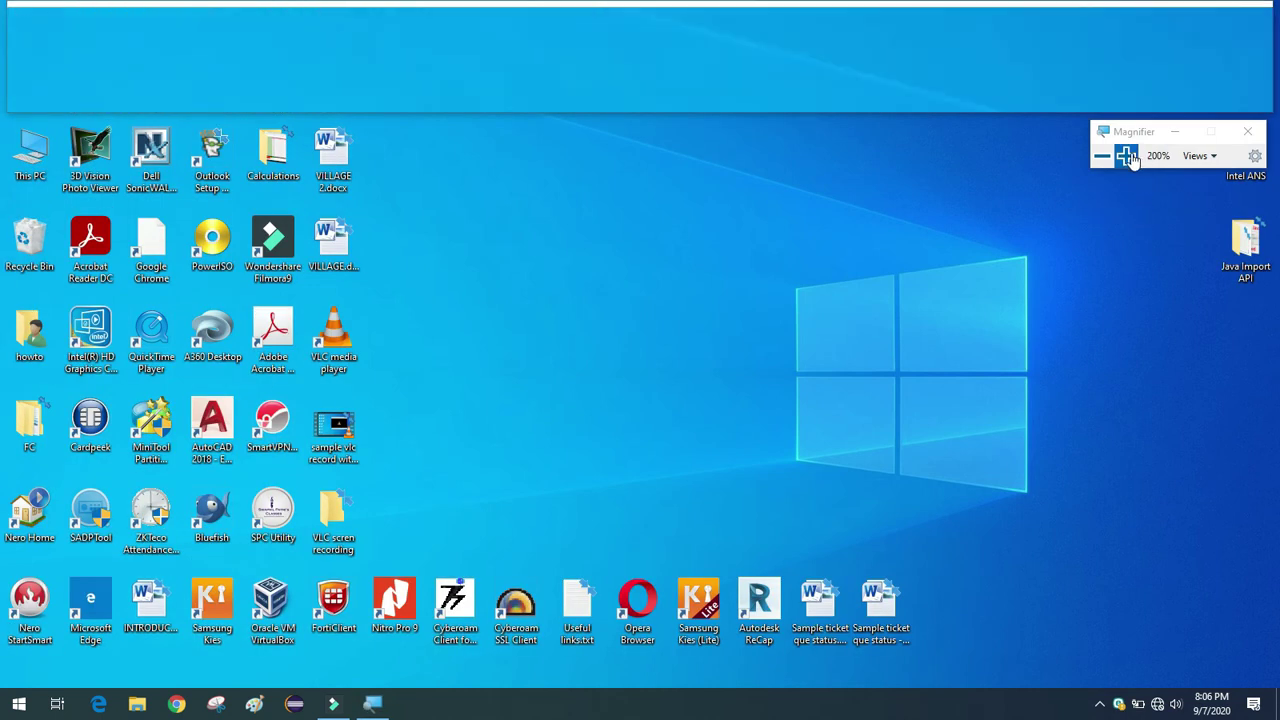
drag(1135, 131, 1135, 47)
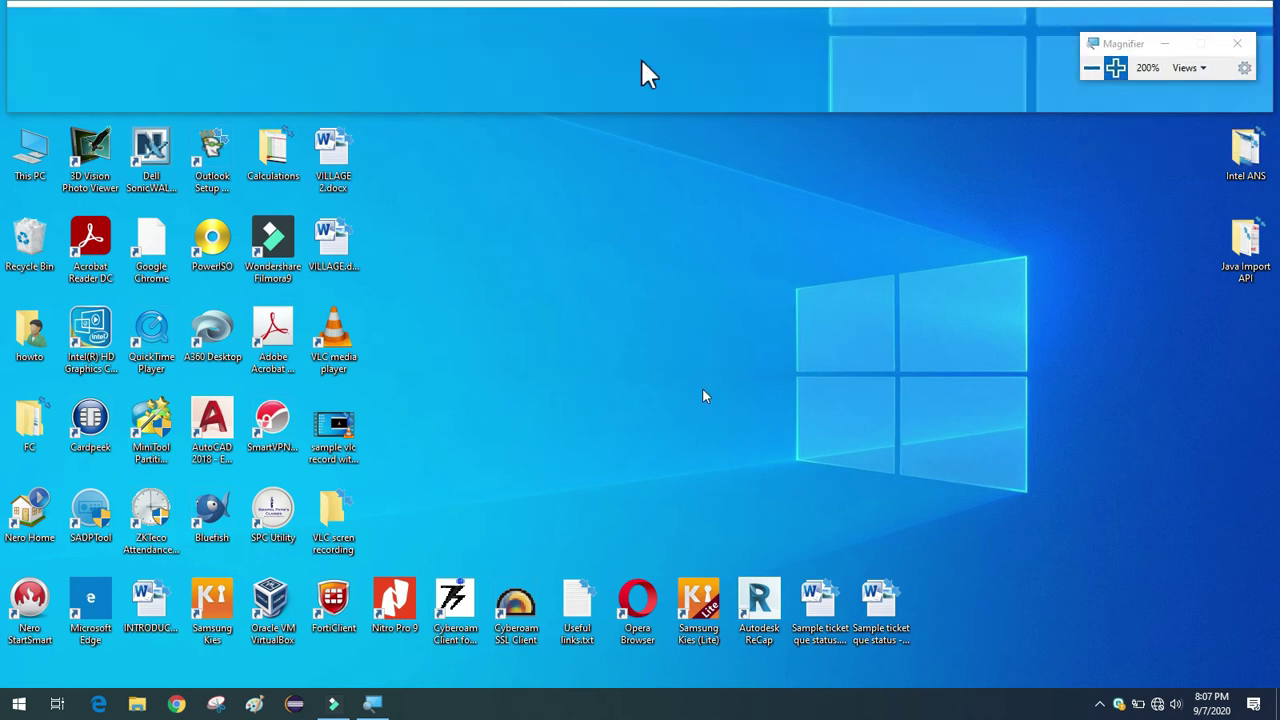
double_click(330, 360)
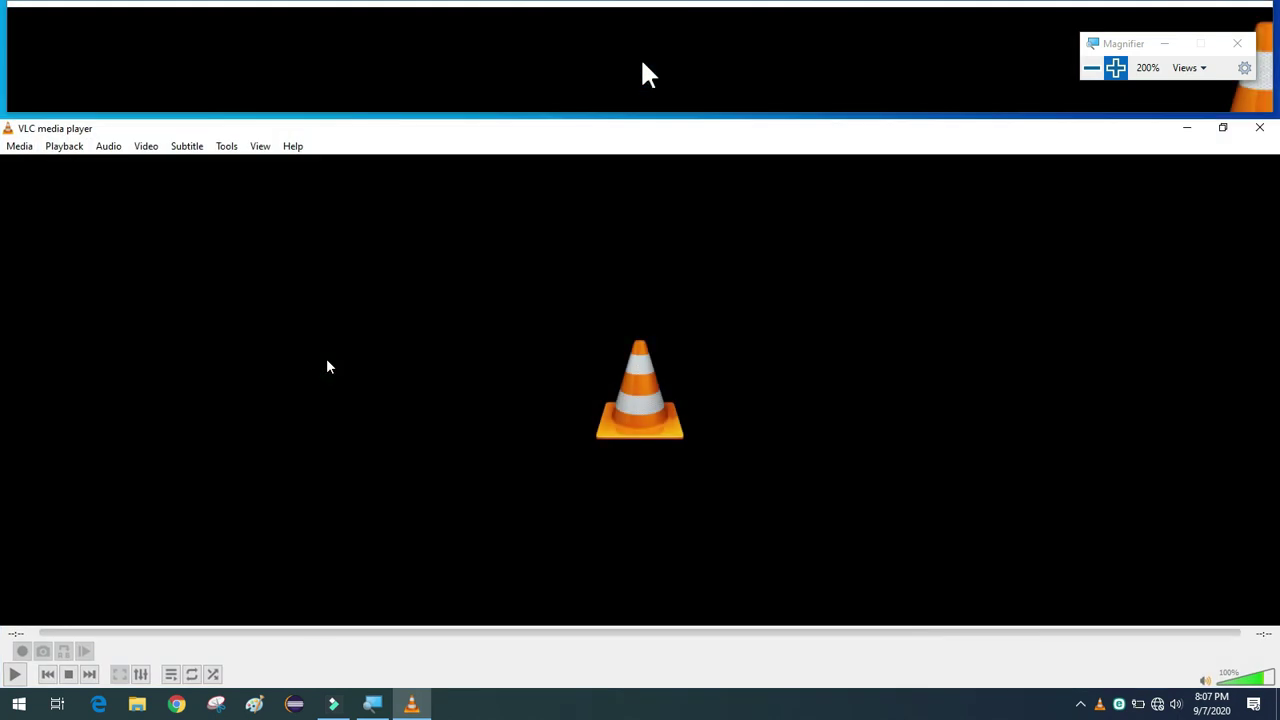
Open a capture device with Capture mode set to Desktop and more options shown.
click(20, 146)
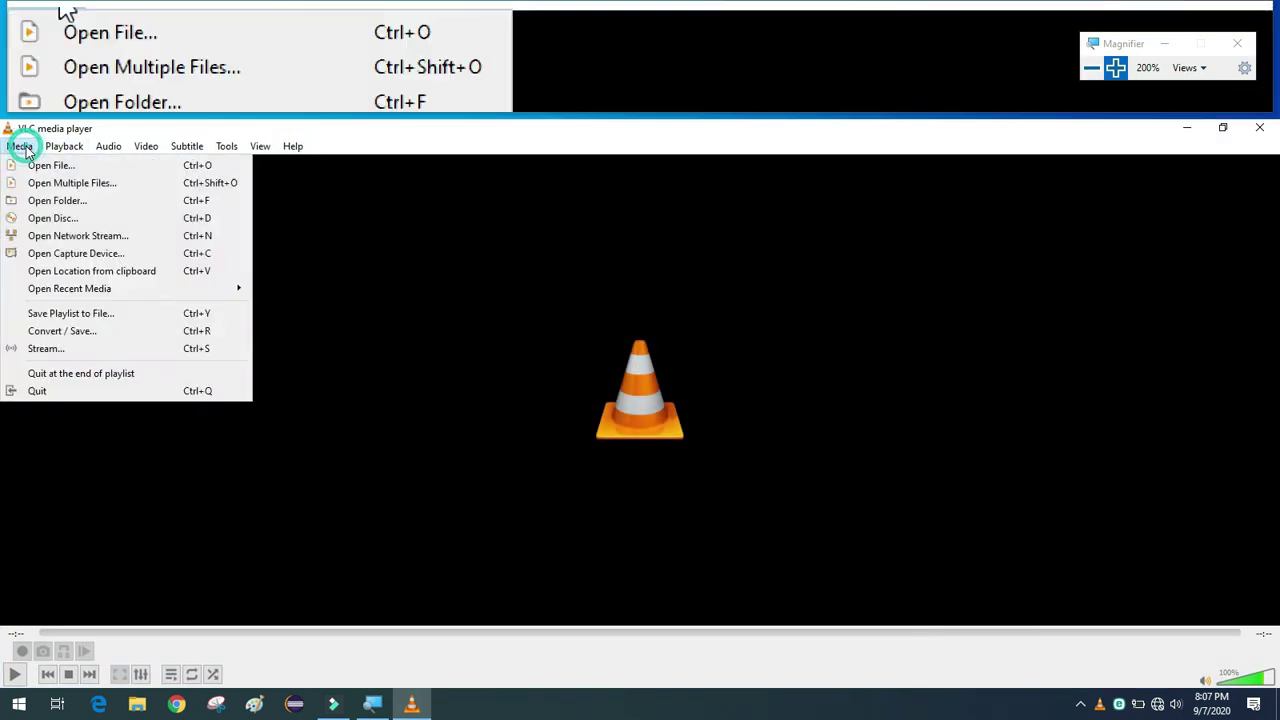
click(52, 253)
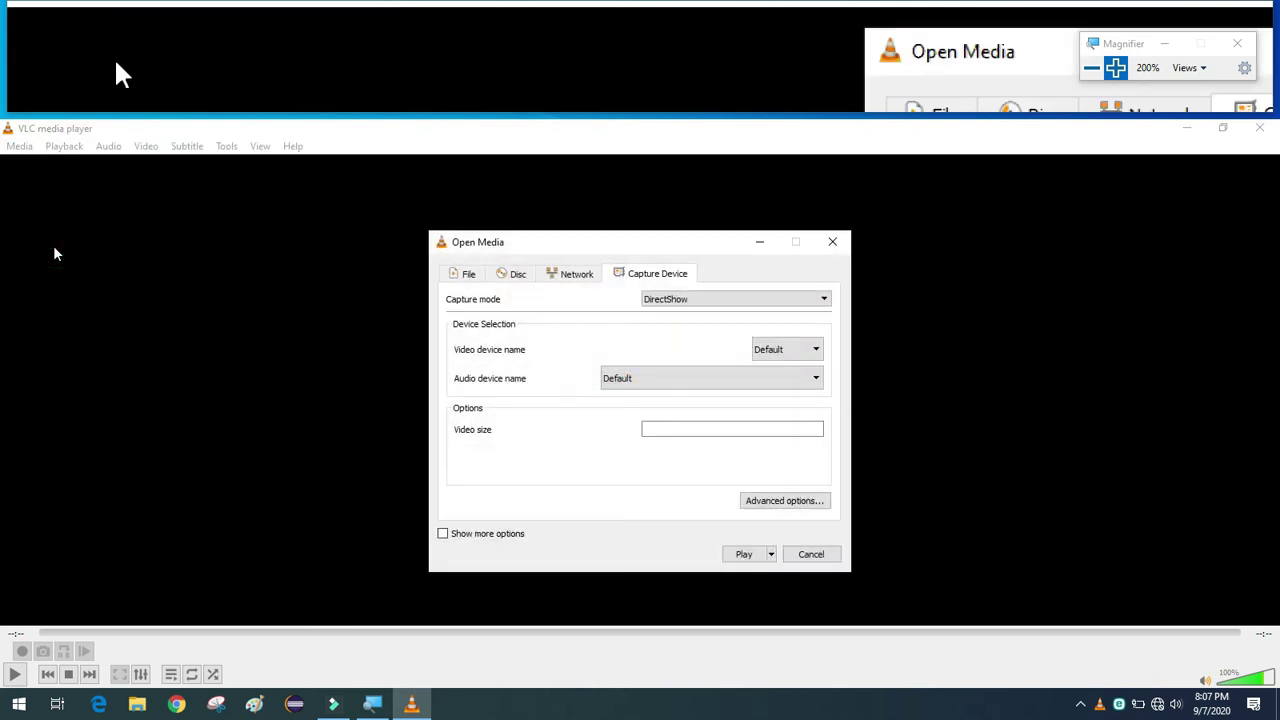
click(714, 303)
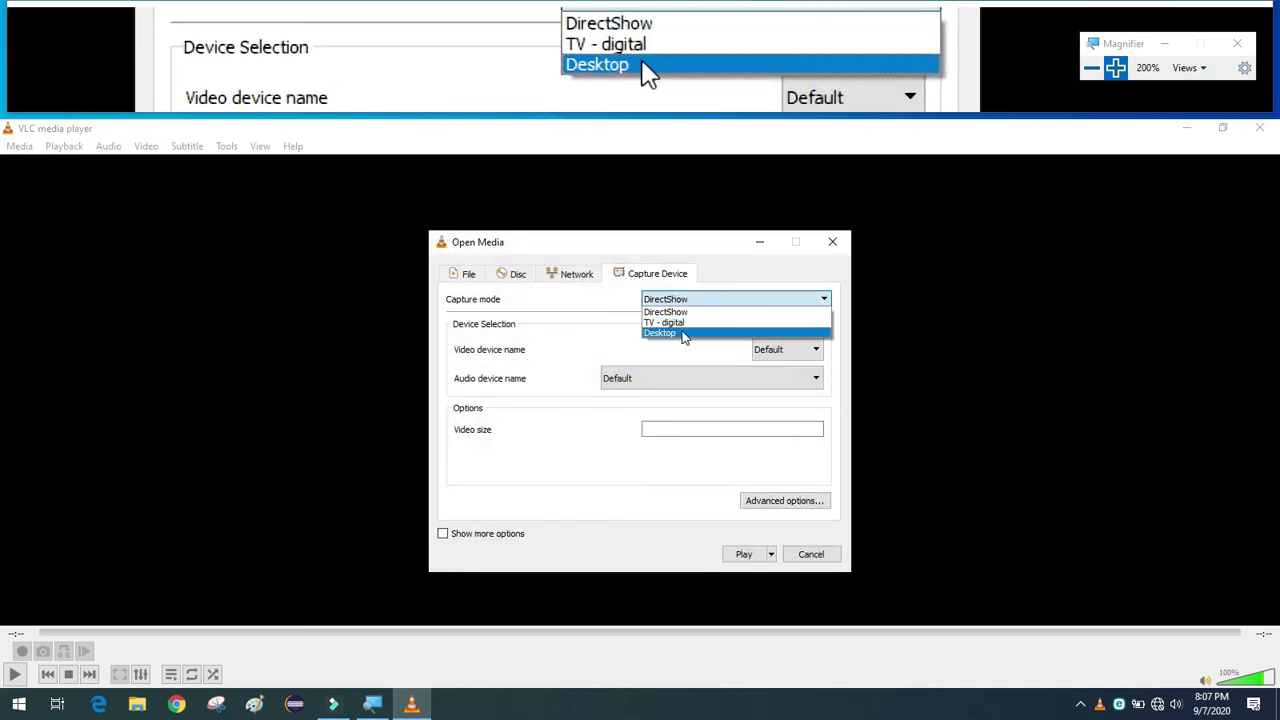
click(683, 335)
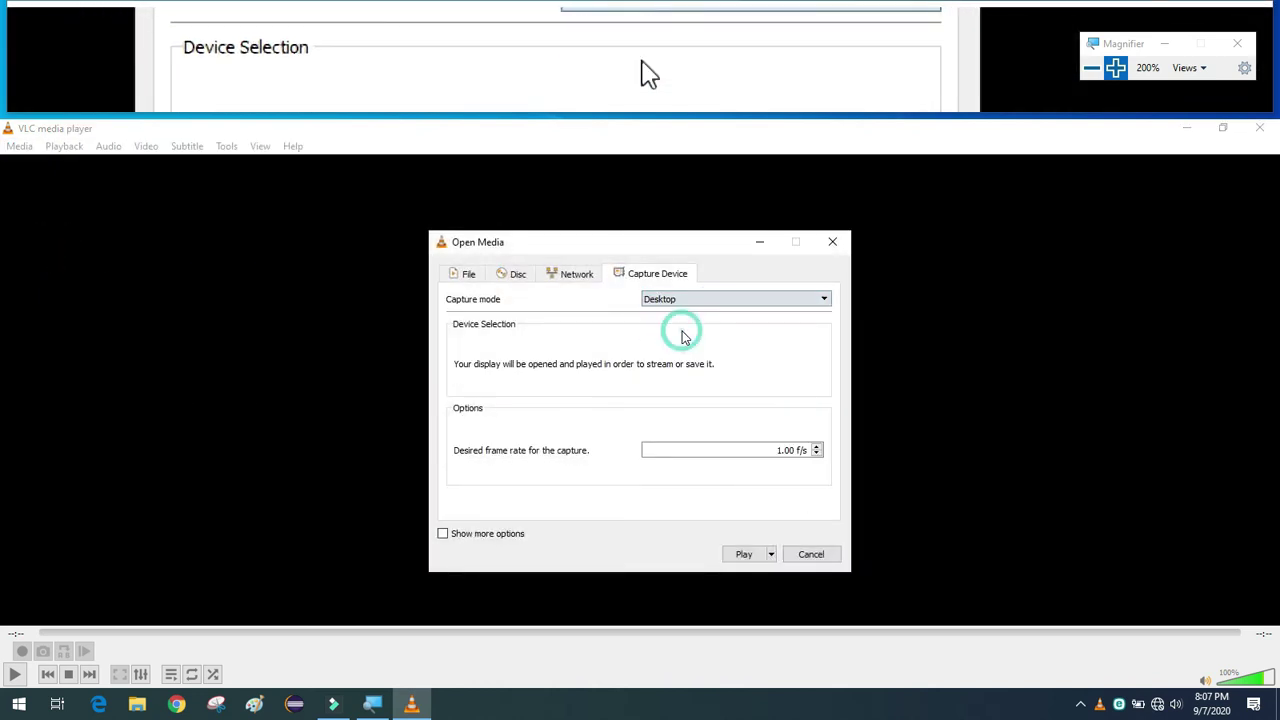
click(480, 533)
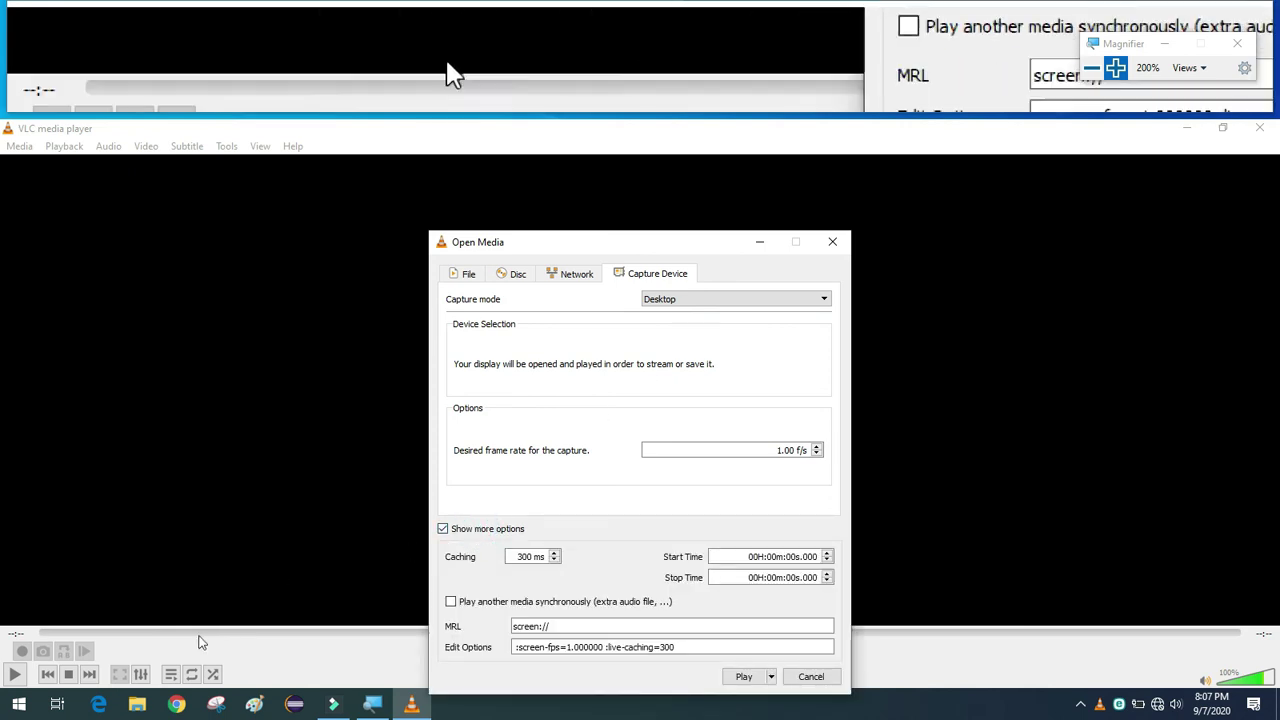
Open the Downloads folder from File Explorer's taskbar jump list.
click(137, 705)
right_click(137, 705)
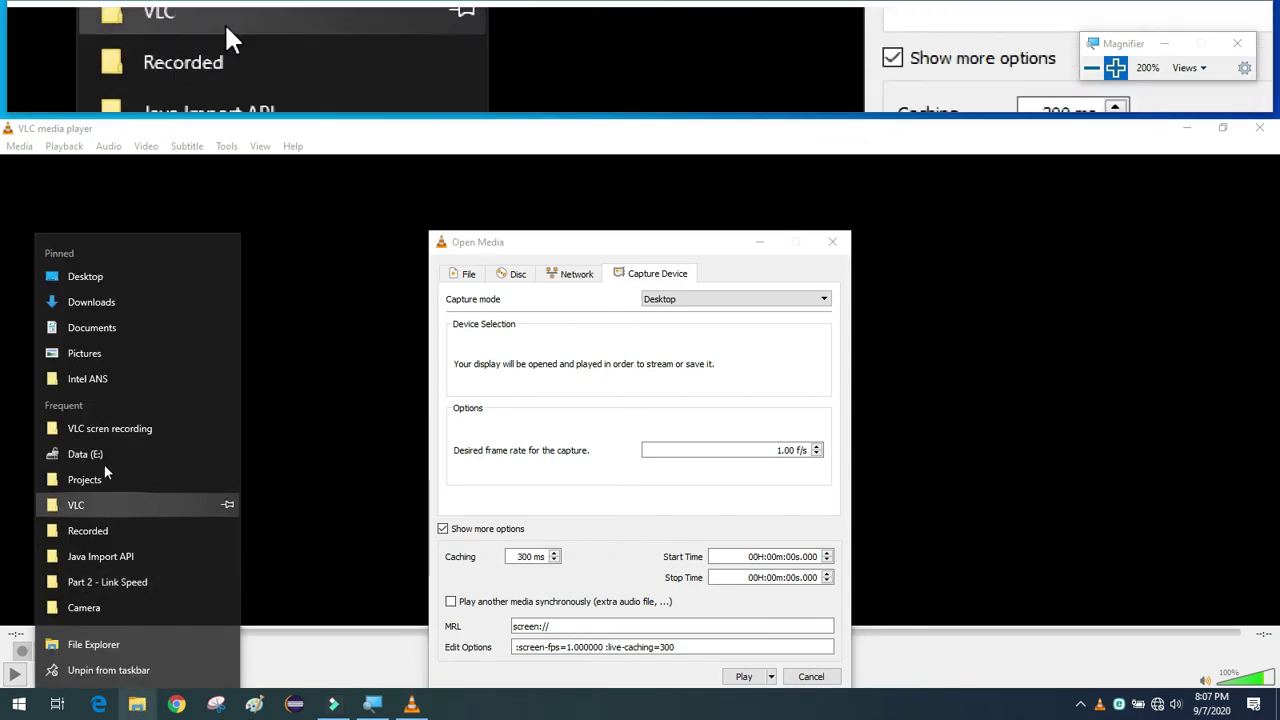
click(108, 313)
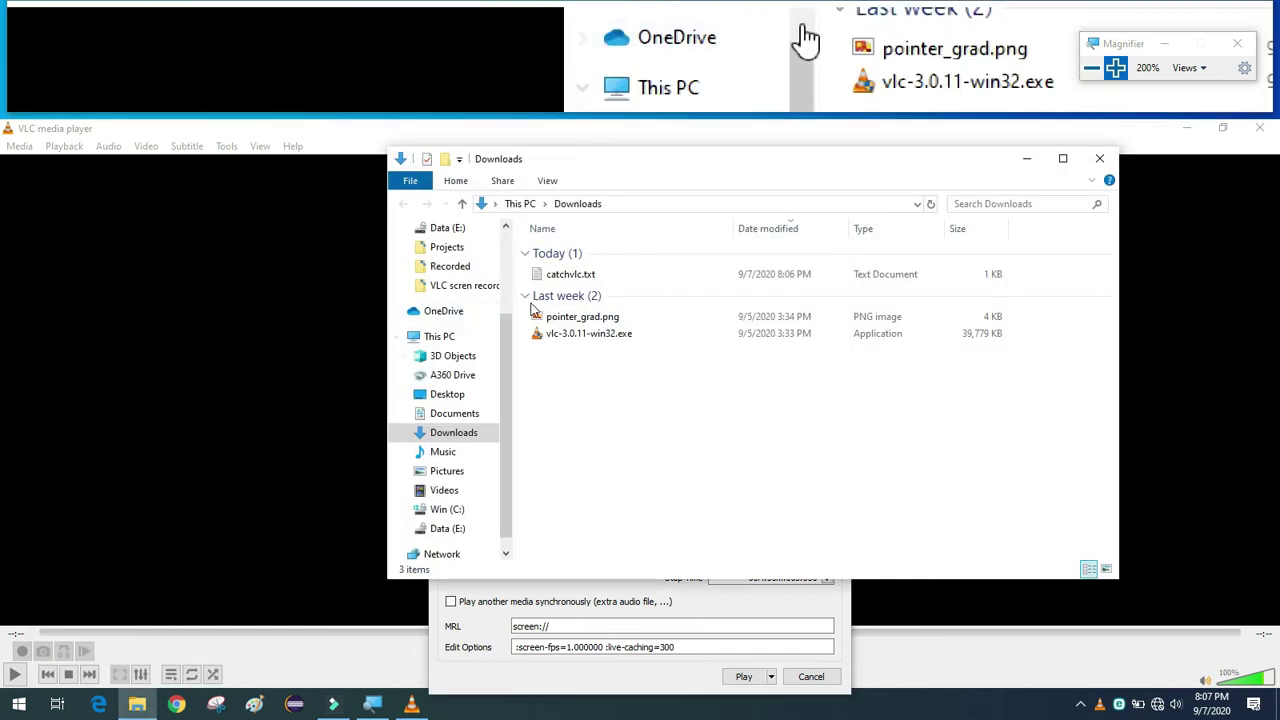
Open catchvlc.txt in Notepad and copy its full :screen-fps=25.000000 :live-caching=300 options line.
double_click(583, 279)
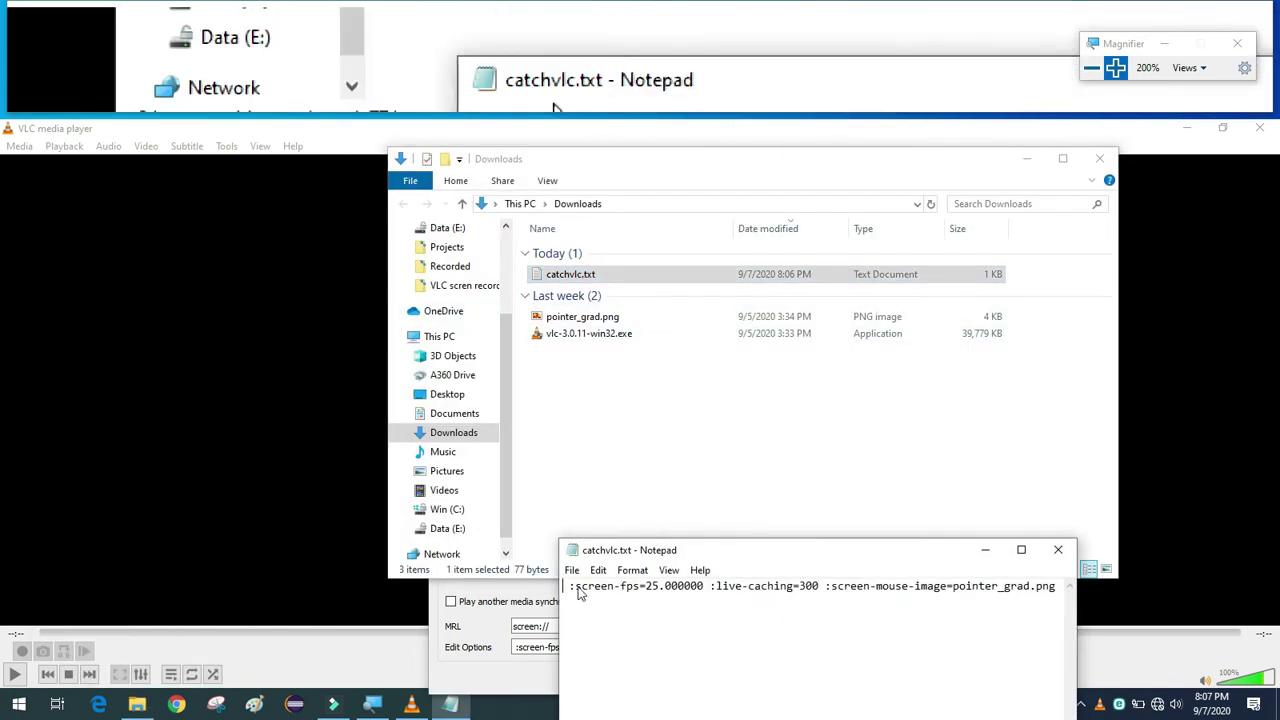
key(shift+Right)
key(shift+Right)
key(shift+Right)
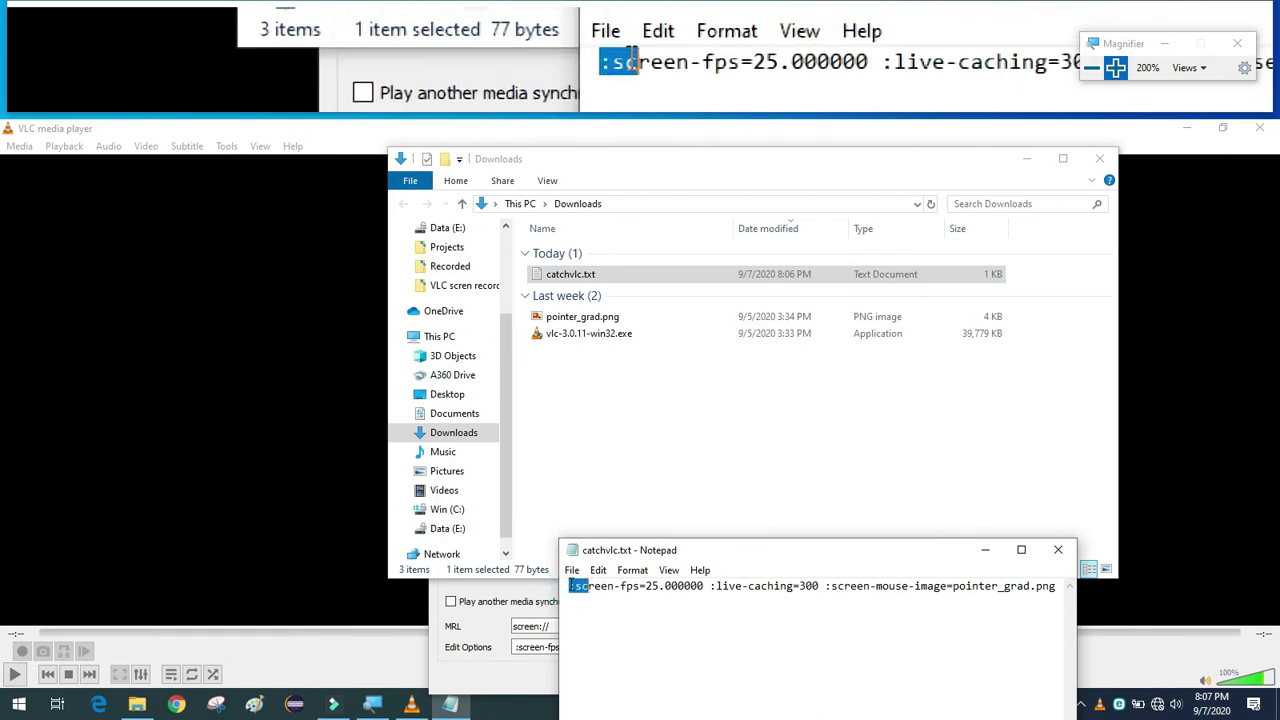
drag(567, 586, 1133, 601)
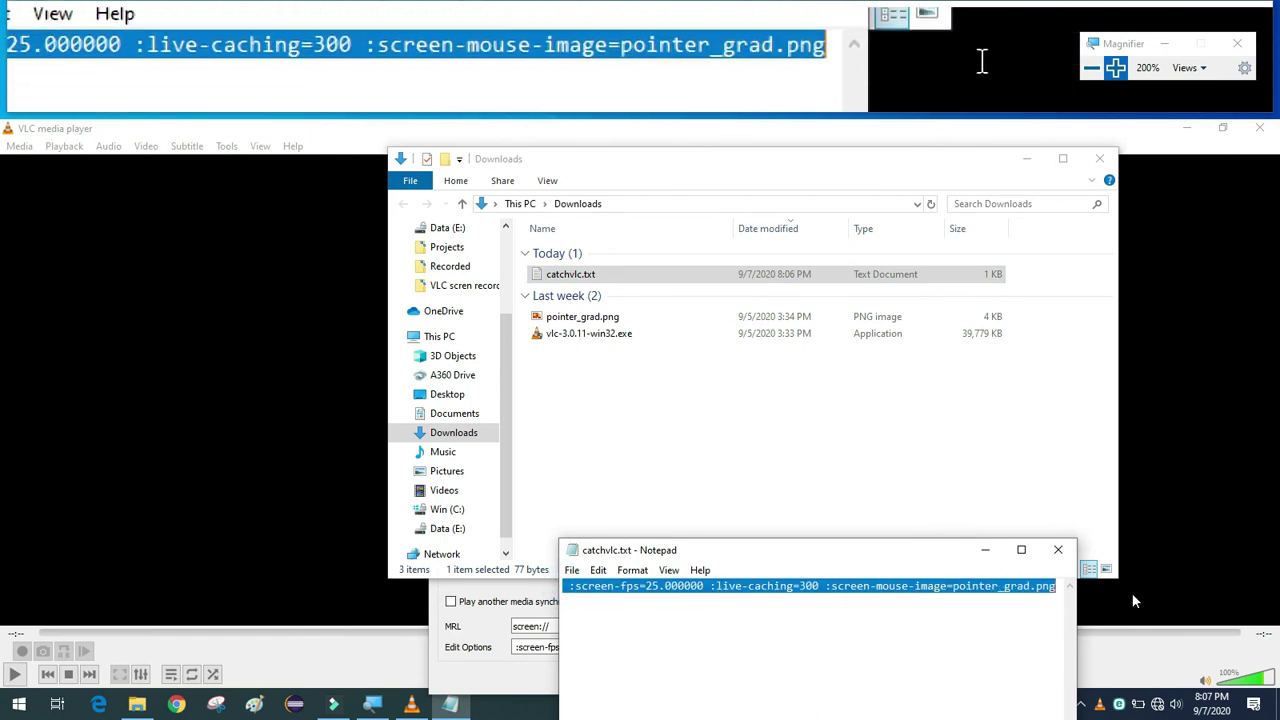
right_click(1013, 588)
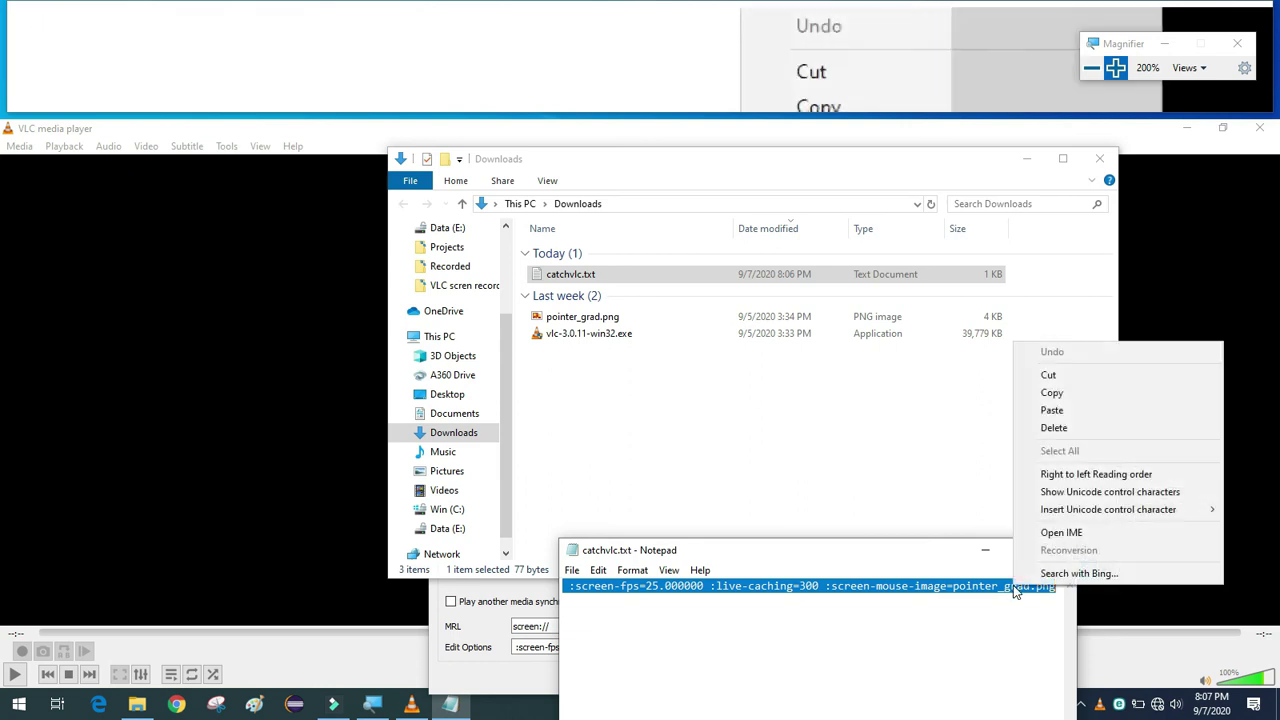
click(1051, 392)
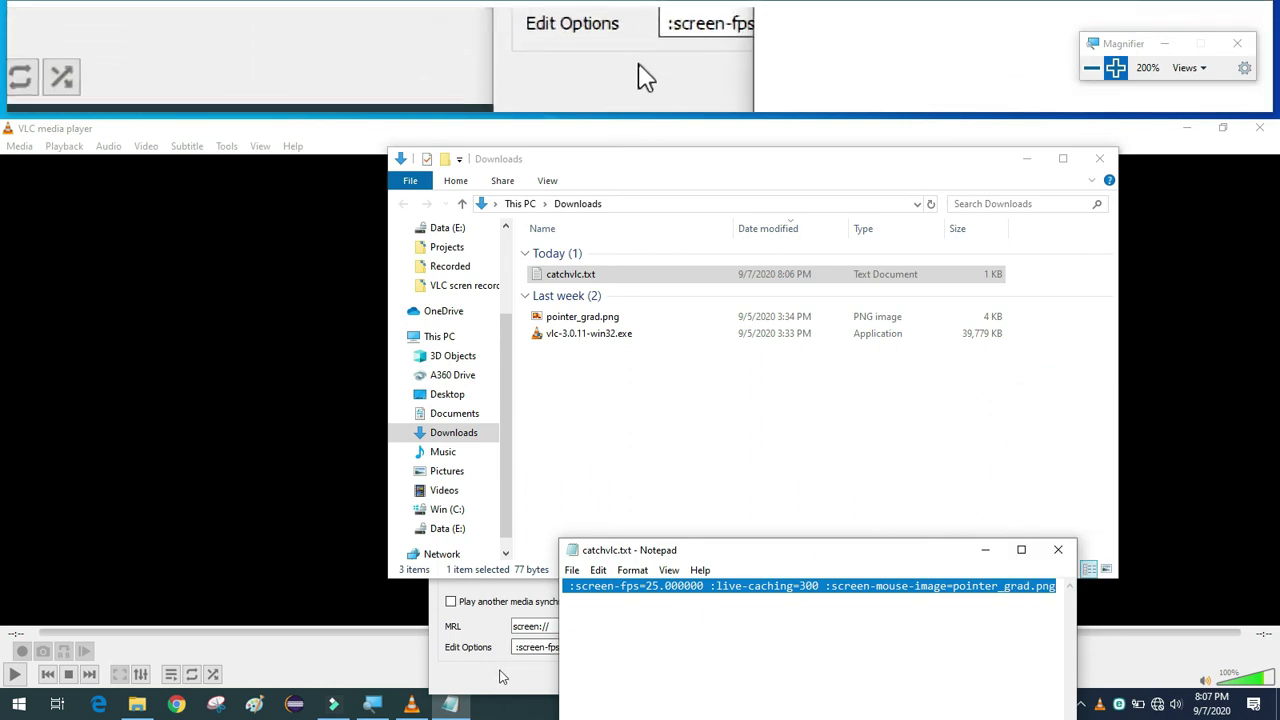
Replace Edit Options with the pasted pointer_grad.png capture line, then choose Convert from the Play dropdown.
click(505, 670)
drag(678, 647, 480, 652)
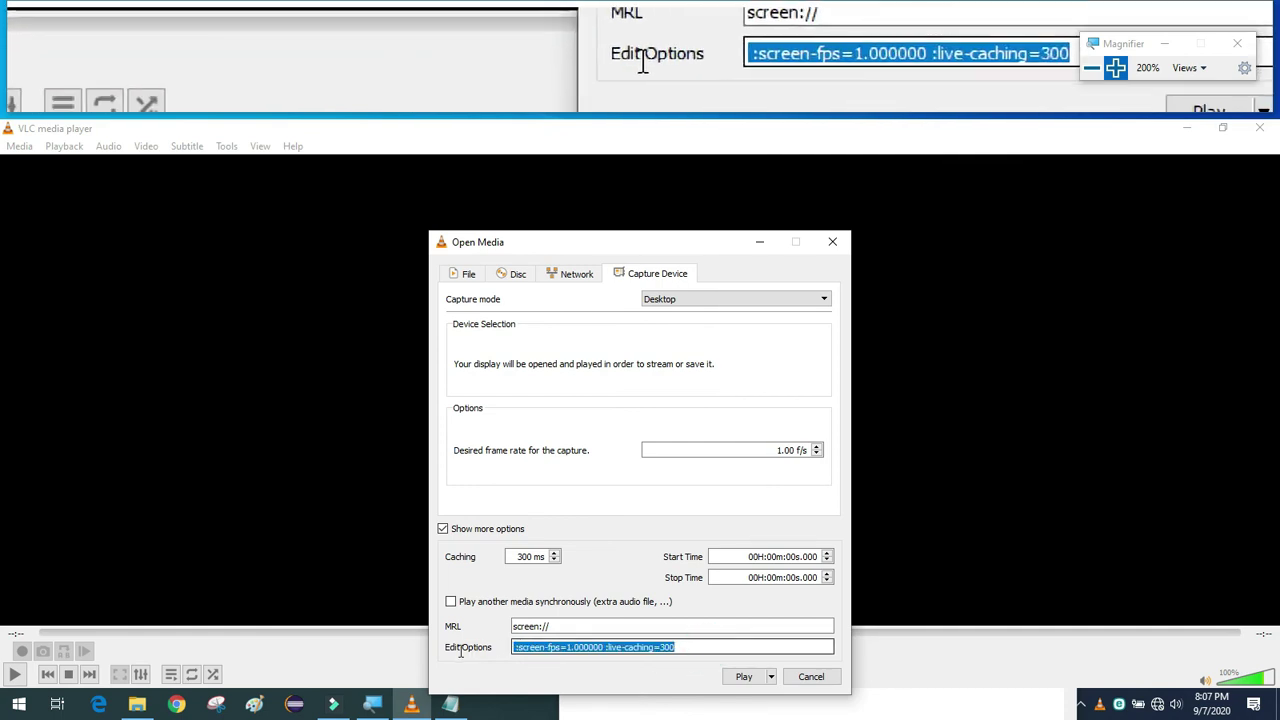
right_click(578, 641)
click(606, 590)
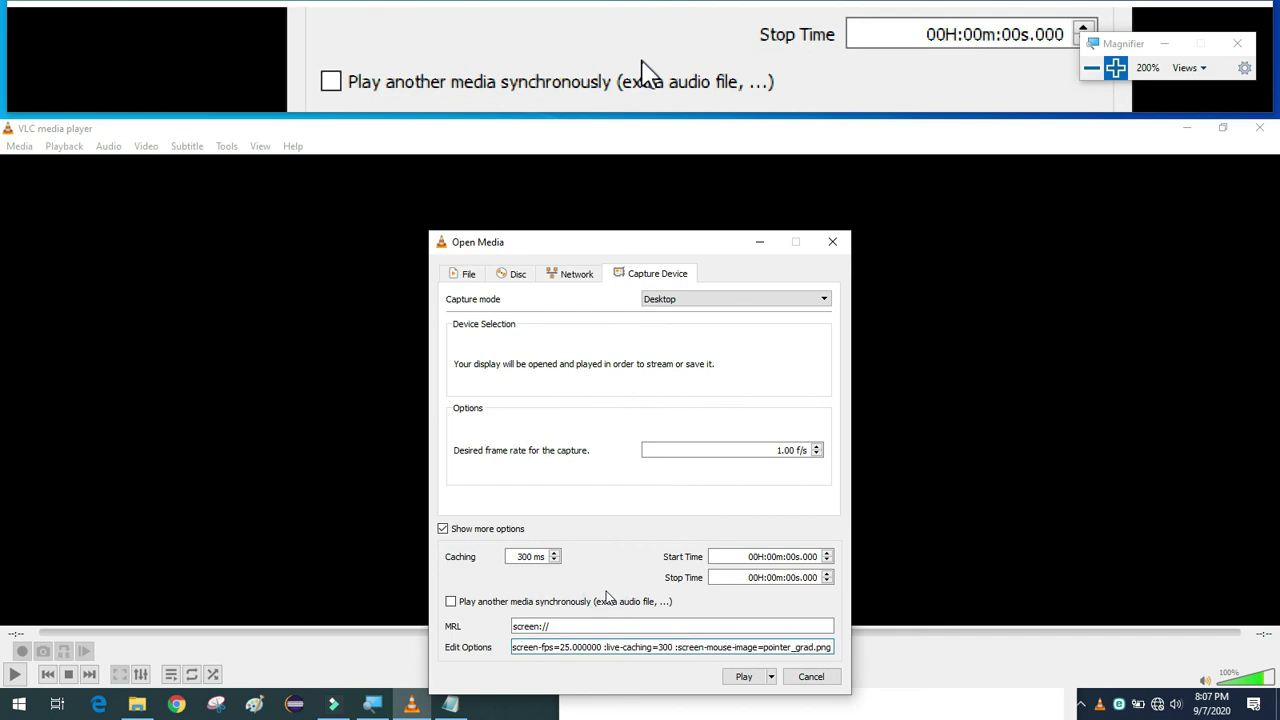
click(771, 679)
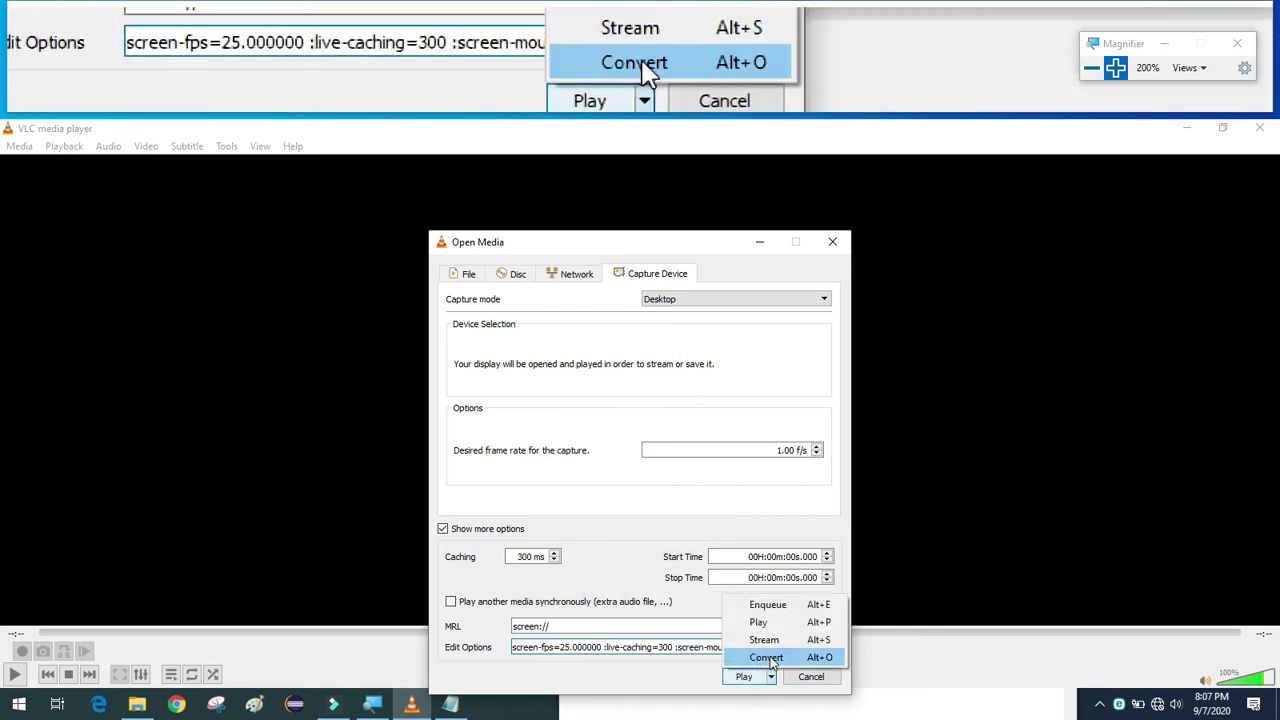
click(767, 658)
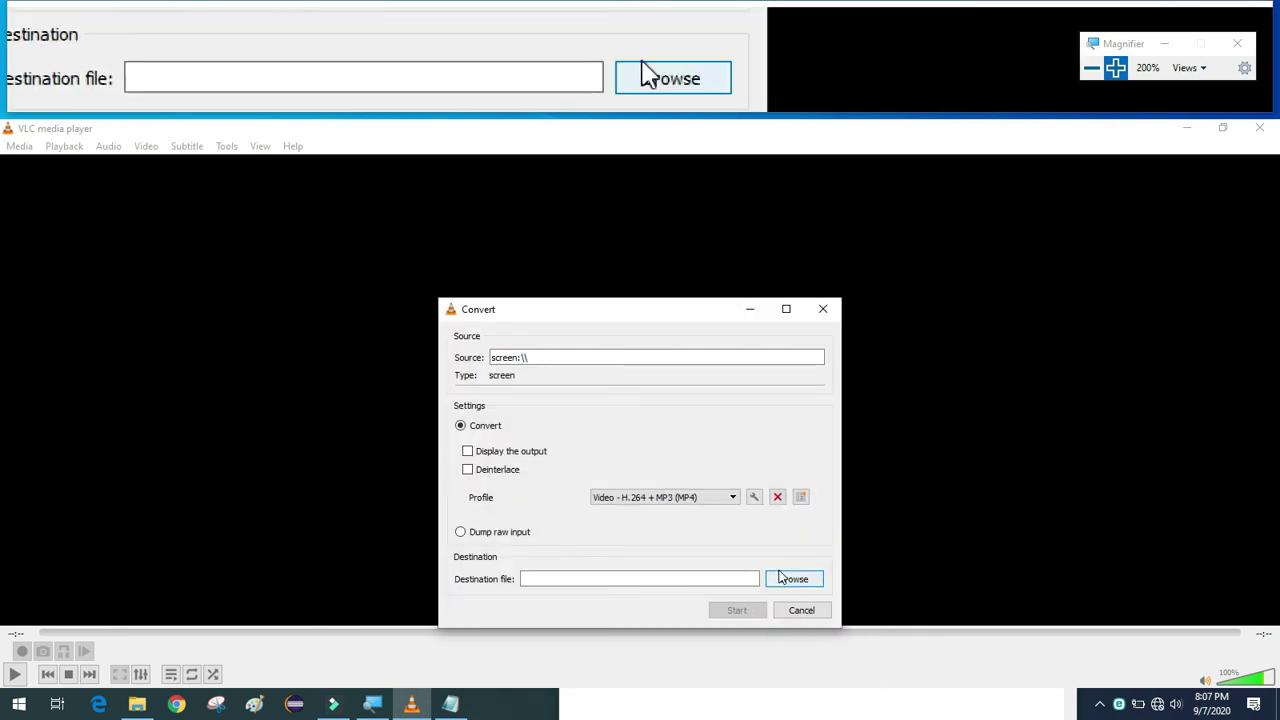
Set the destination to 'magnified vlc + pointer' on the Desktop and start the conversion.
click(782, 582)
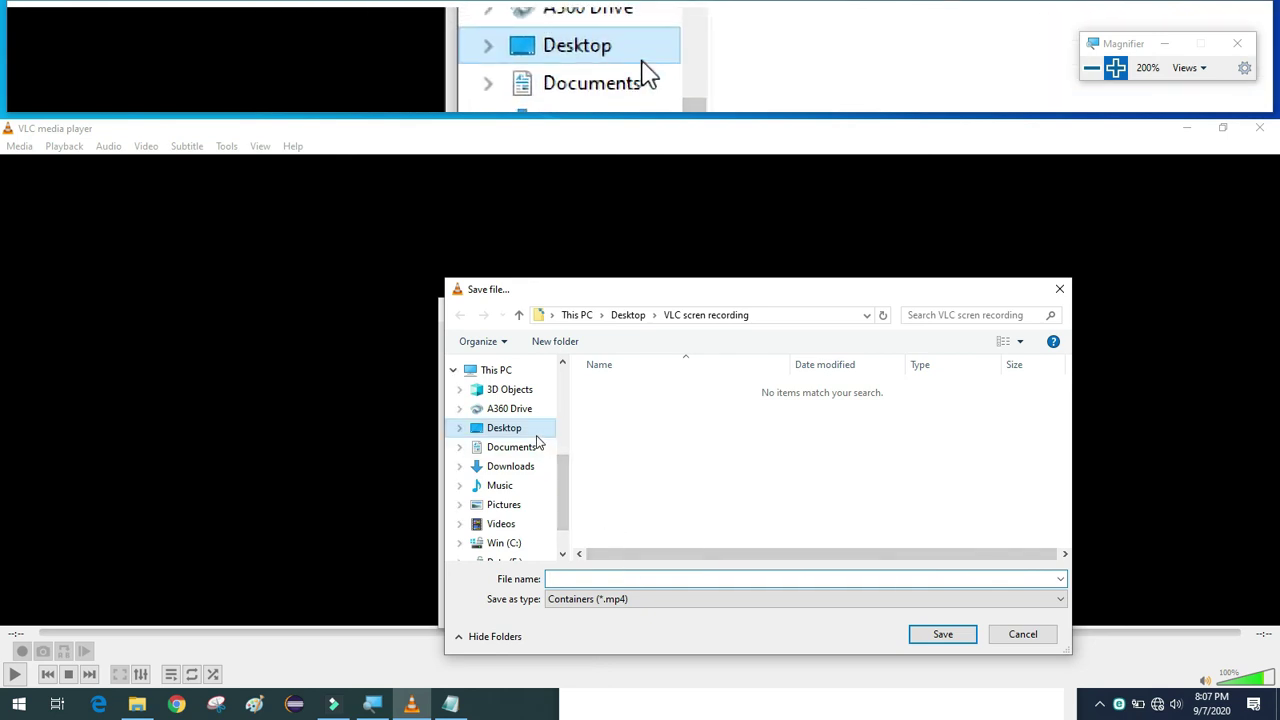
click(610, 577)
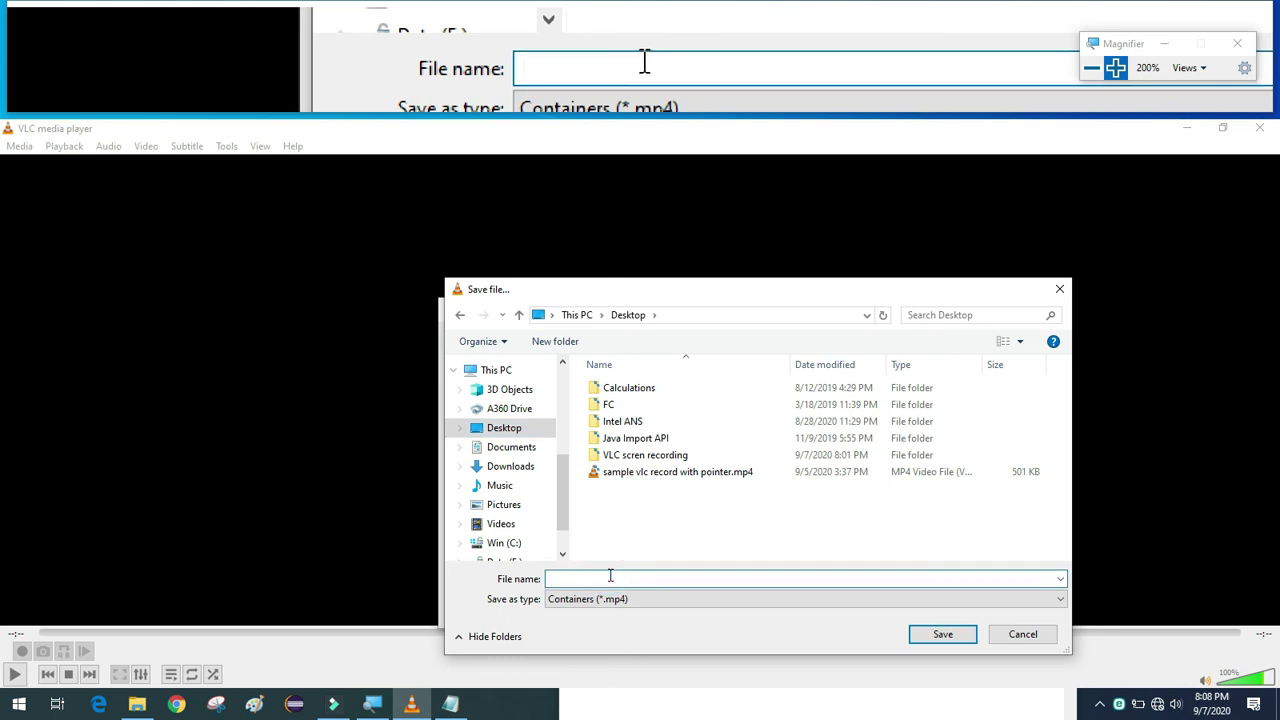
text(magnif)
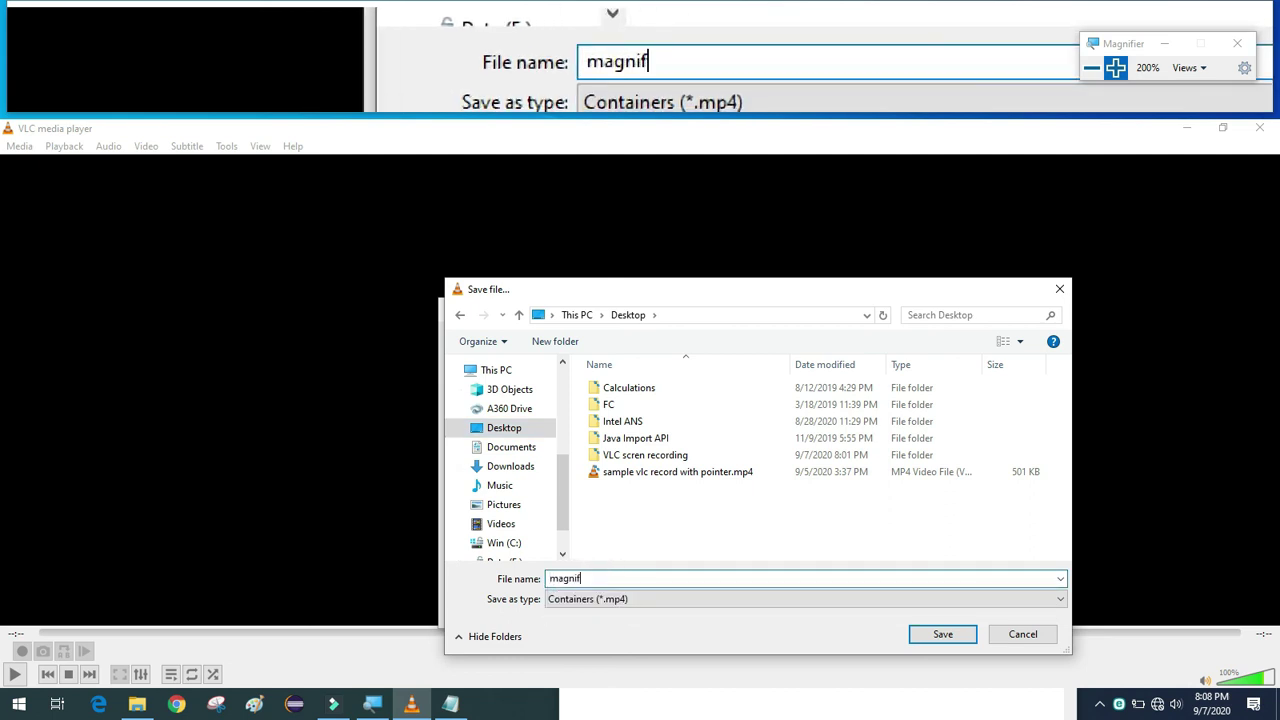
text(ied vlc )
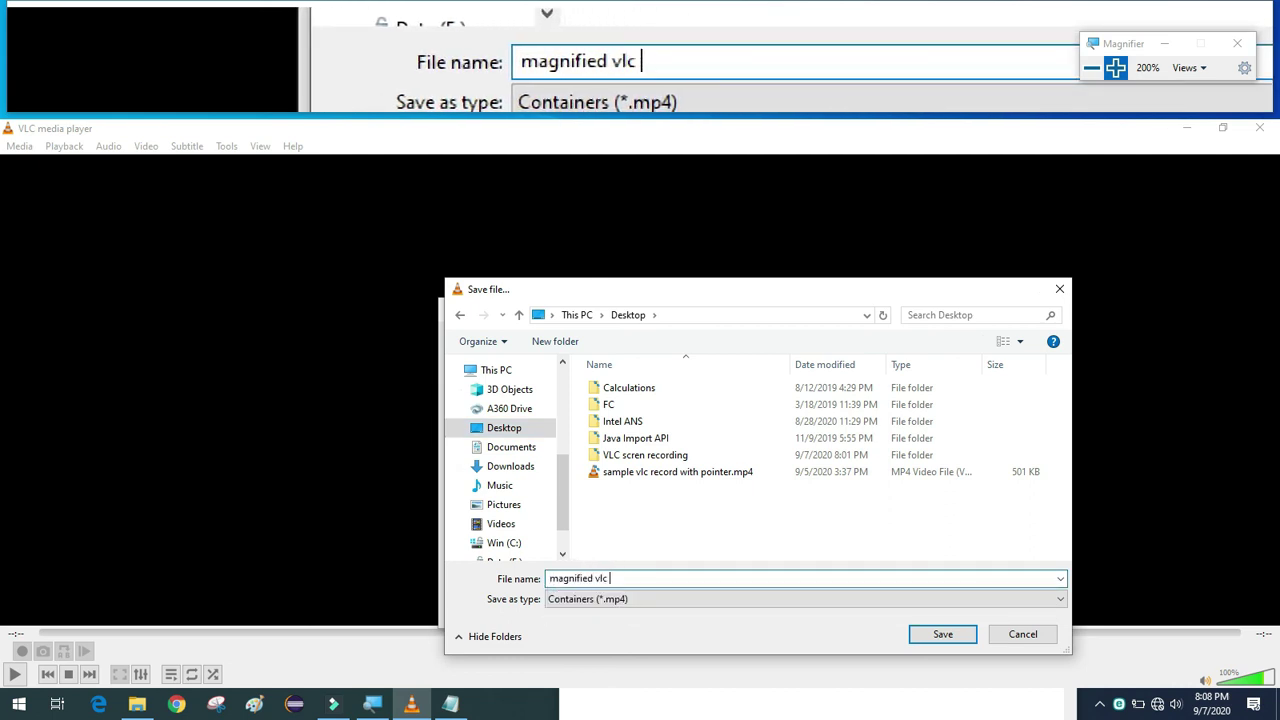
text(+ pointer)
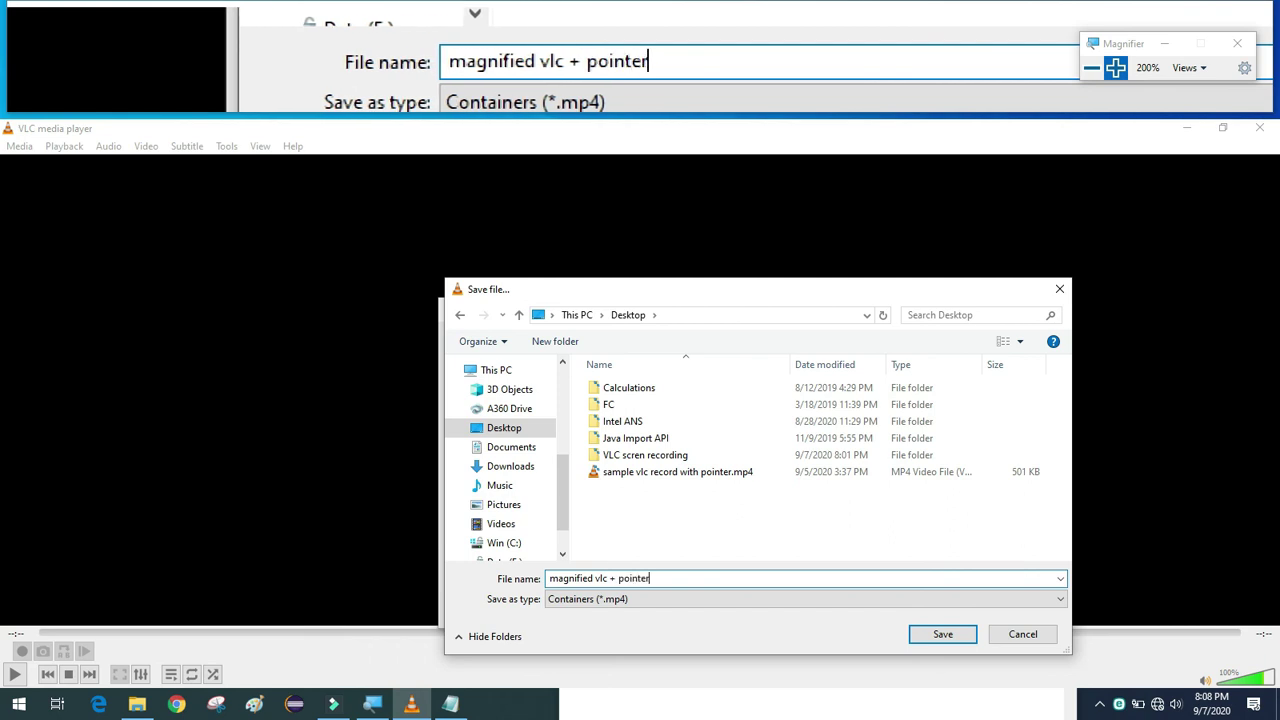
key(Return)
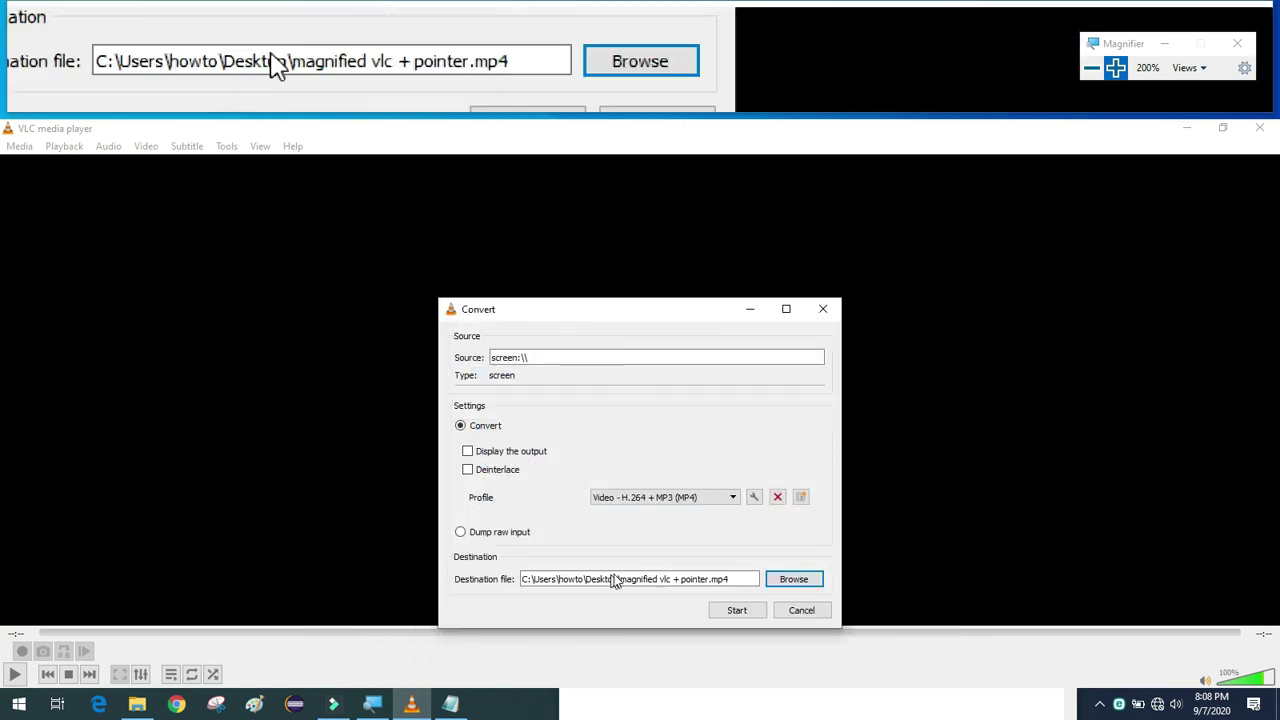
click(733, 610)
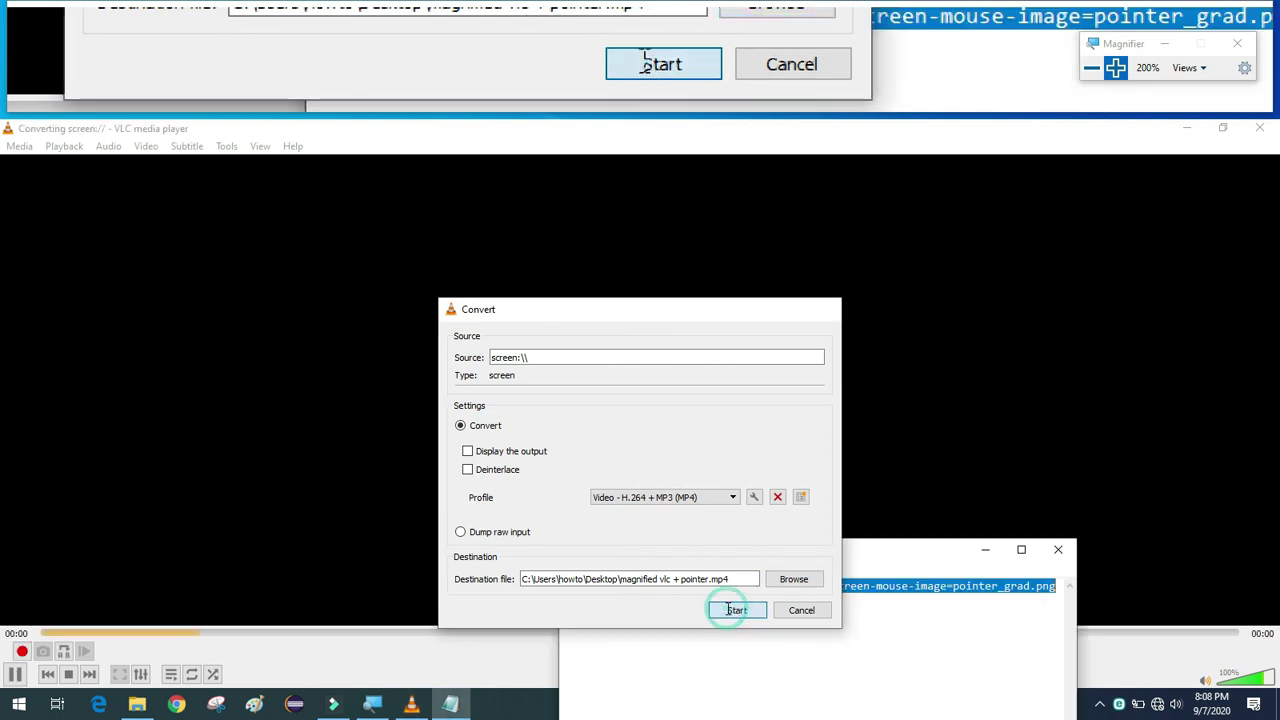
Minimize the recording VLC window and close the Downloads window and catchvlc.txt note.
click(277, 527)
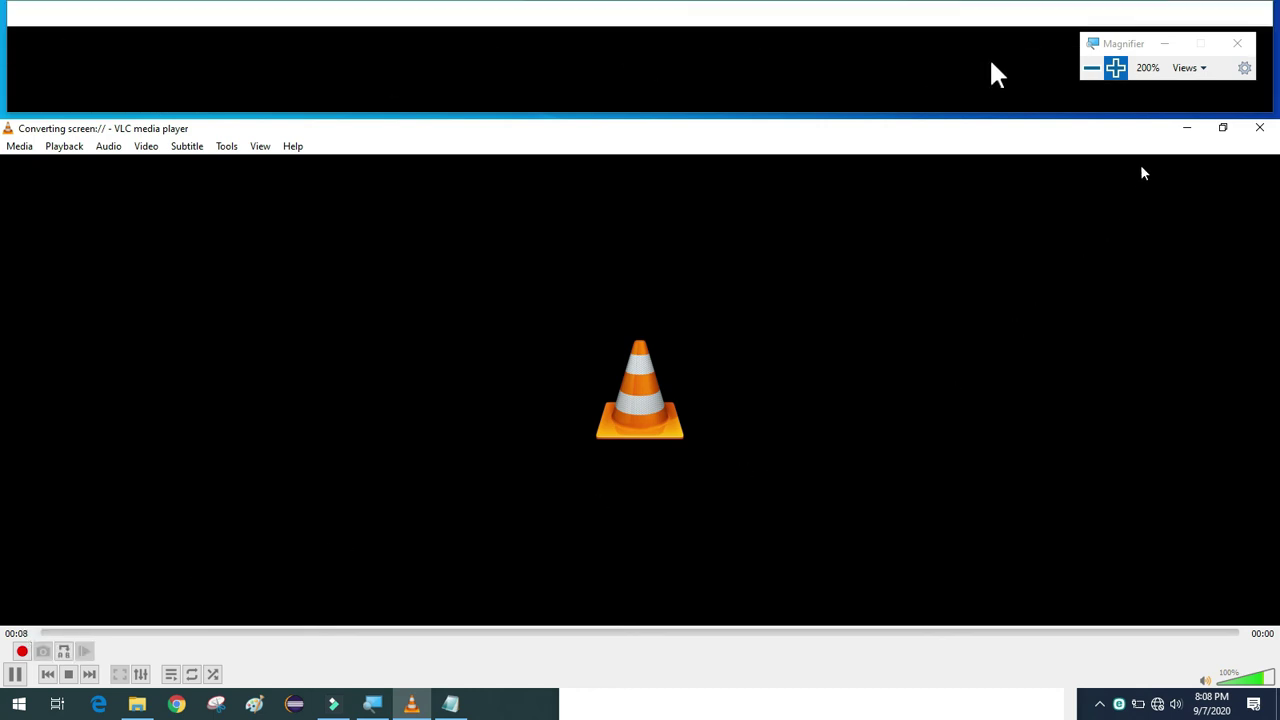
click(1180, 131)
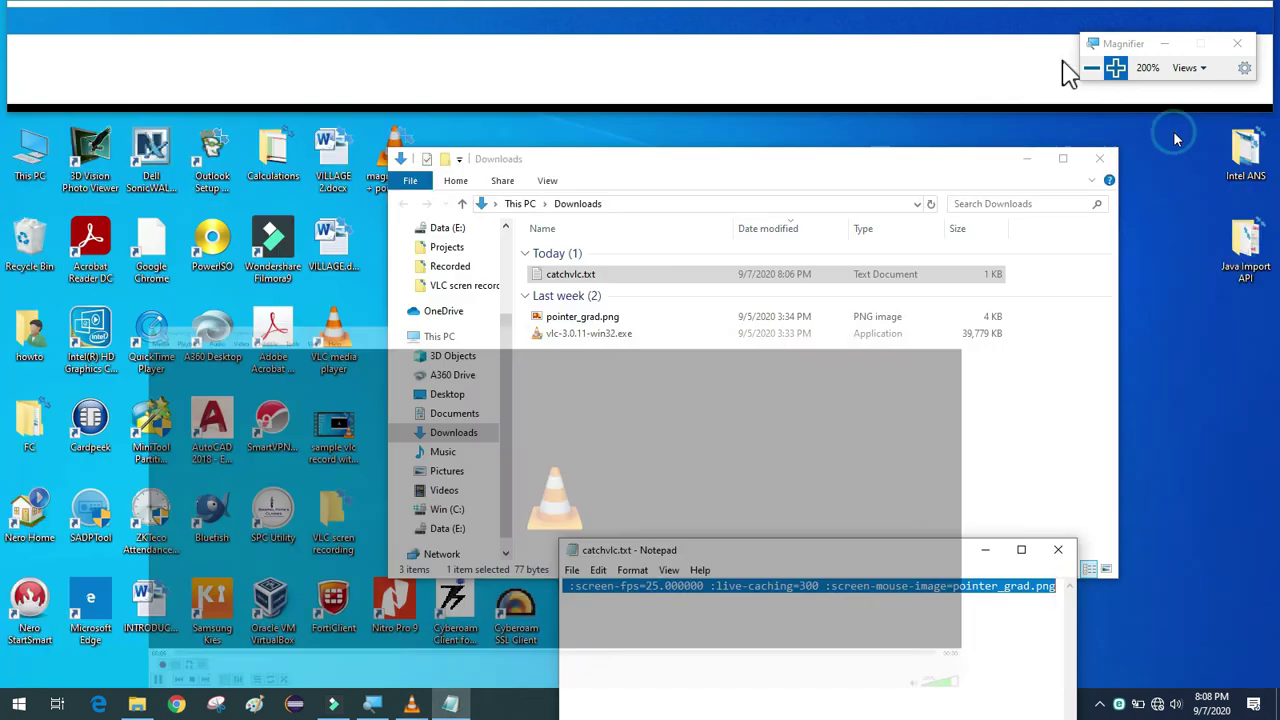
click(884, 420)
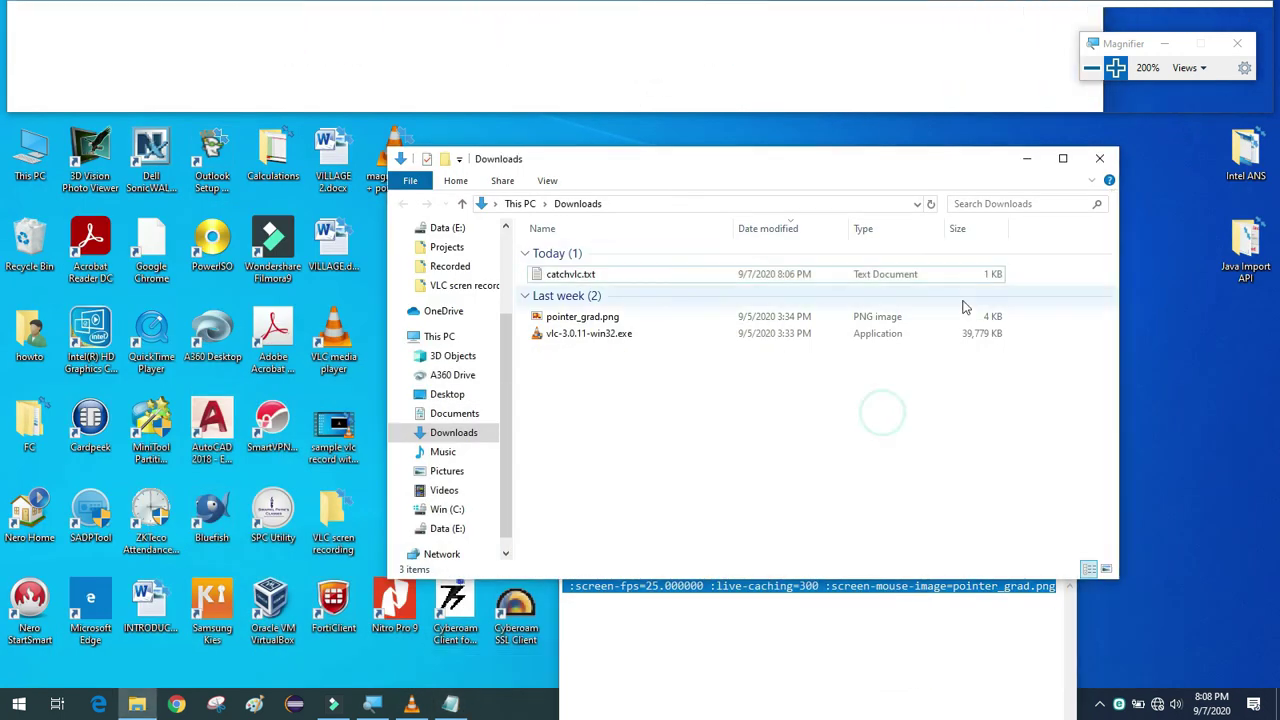
click(1102, 160)
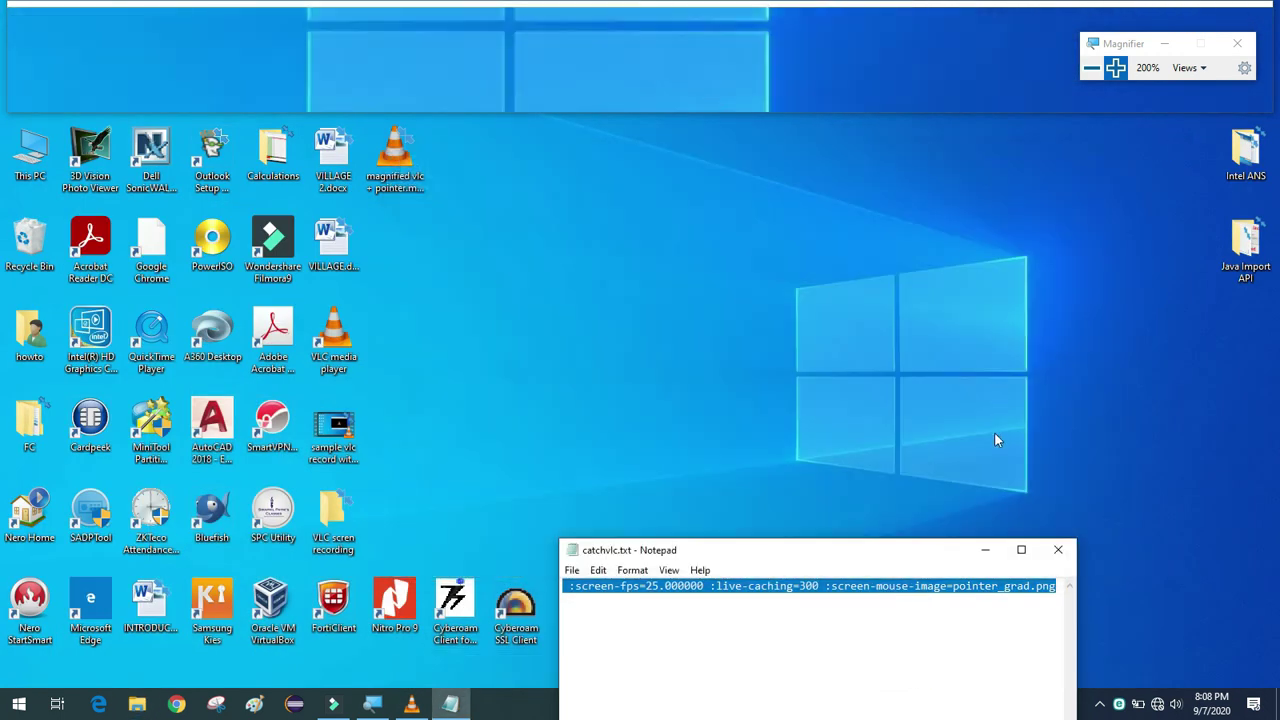
click(1057, 551)
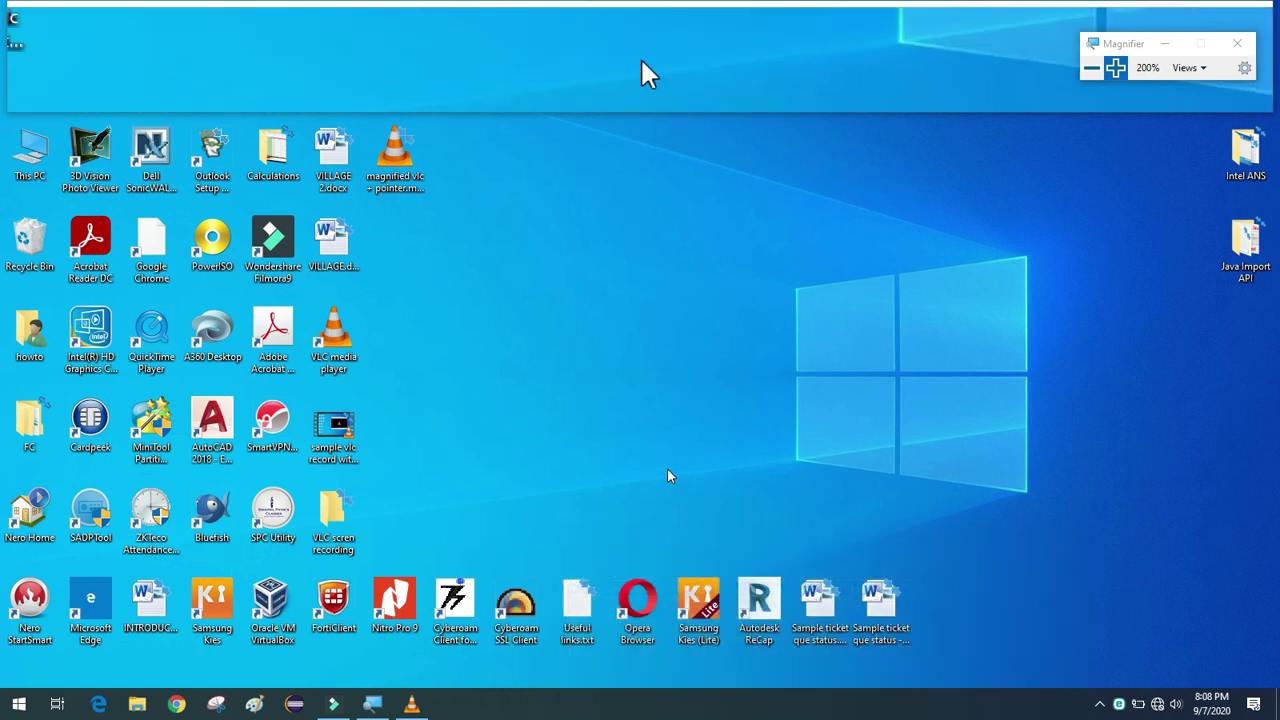
Launch Notepad from Windows search and type 'in this way you can see the magnified output also nearby your m'.
key(super)
text(notep)
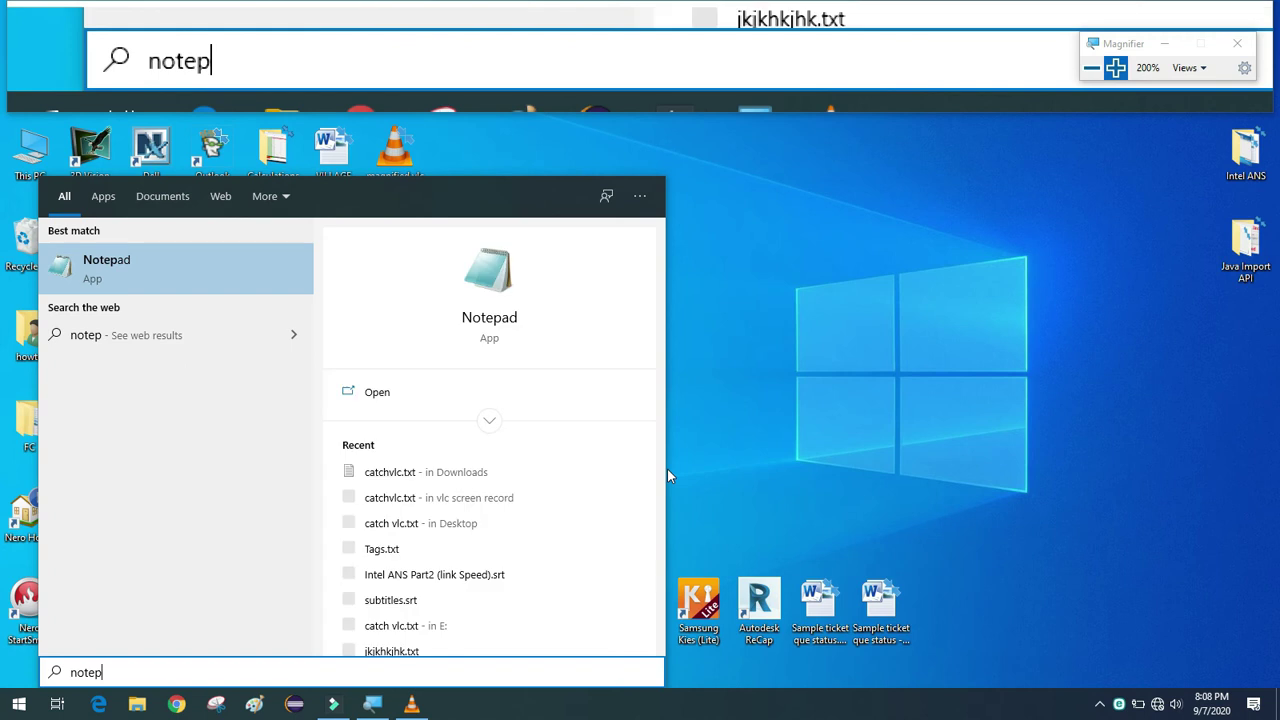
text(ad)
key(Return)
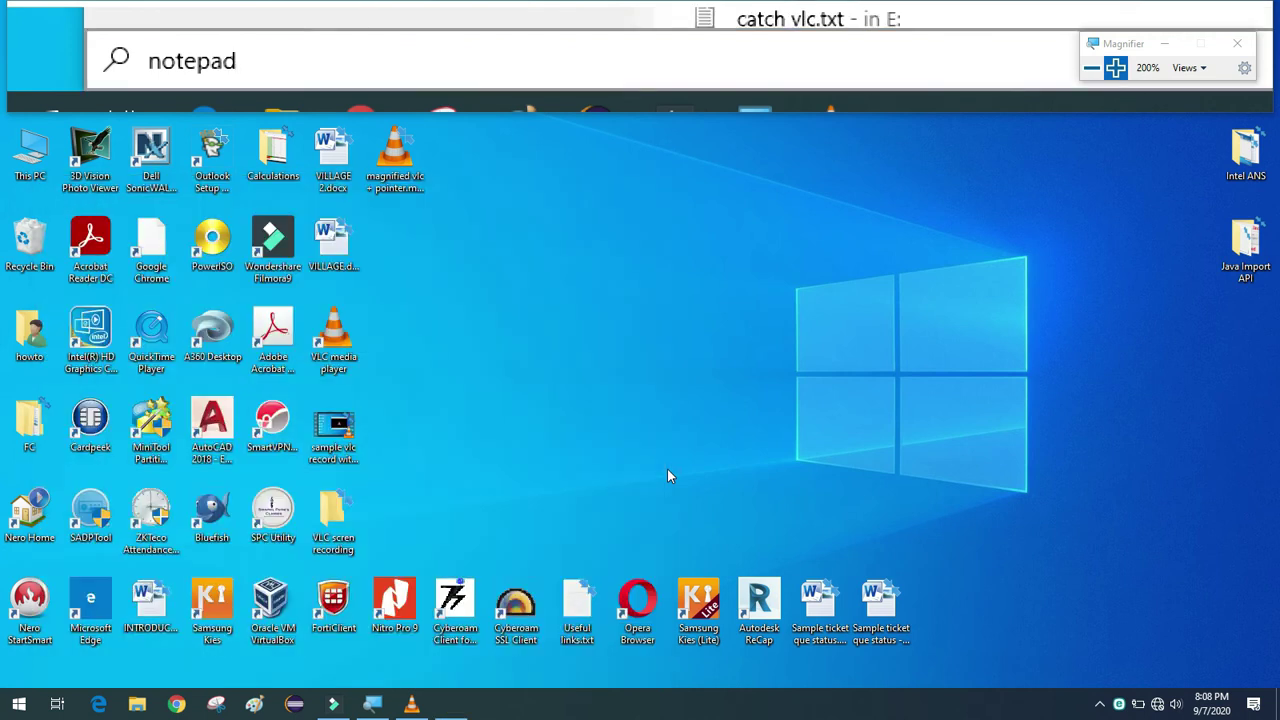
text(in thi)
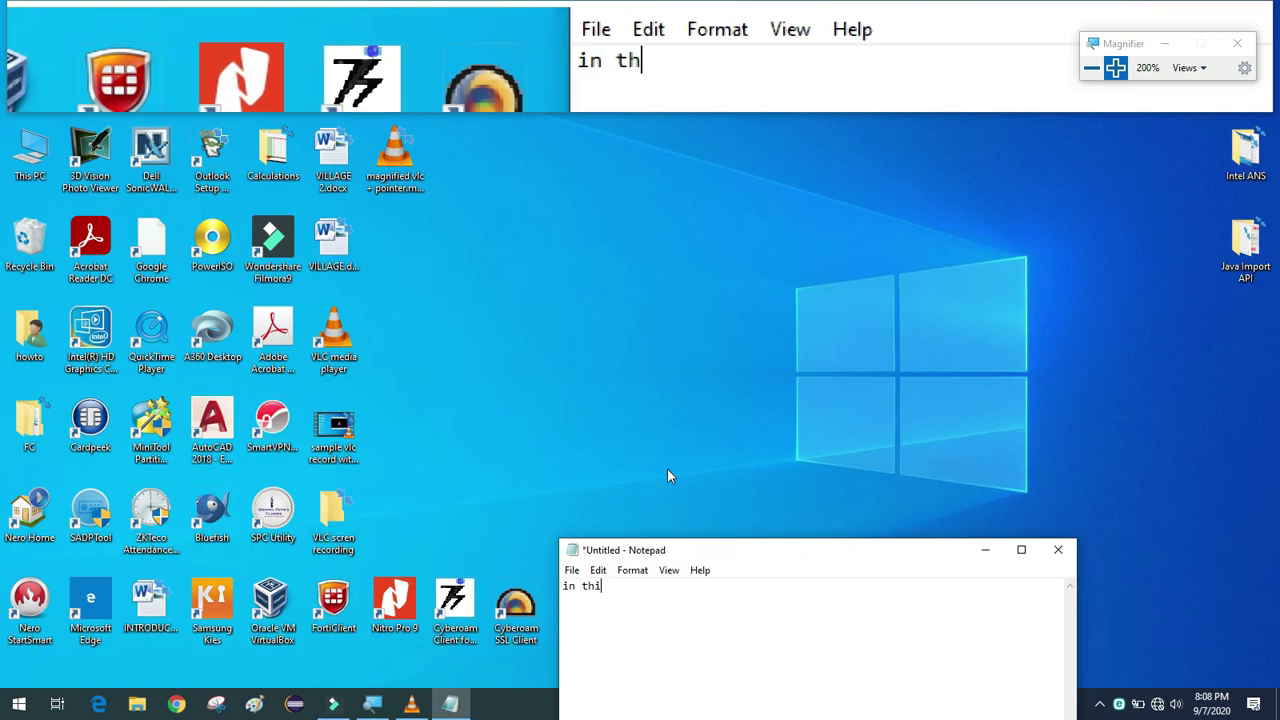
text(s way you )
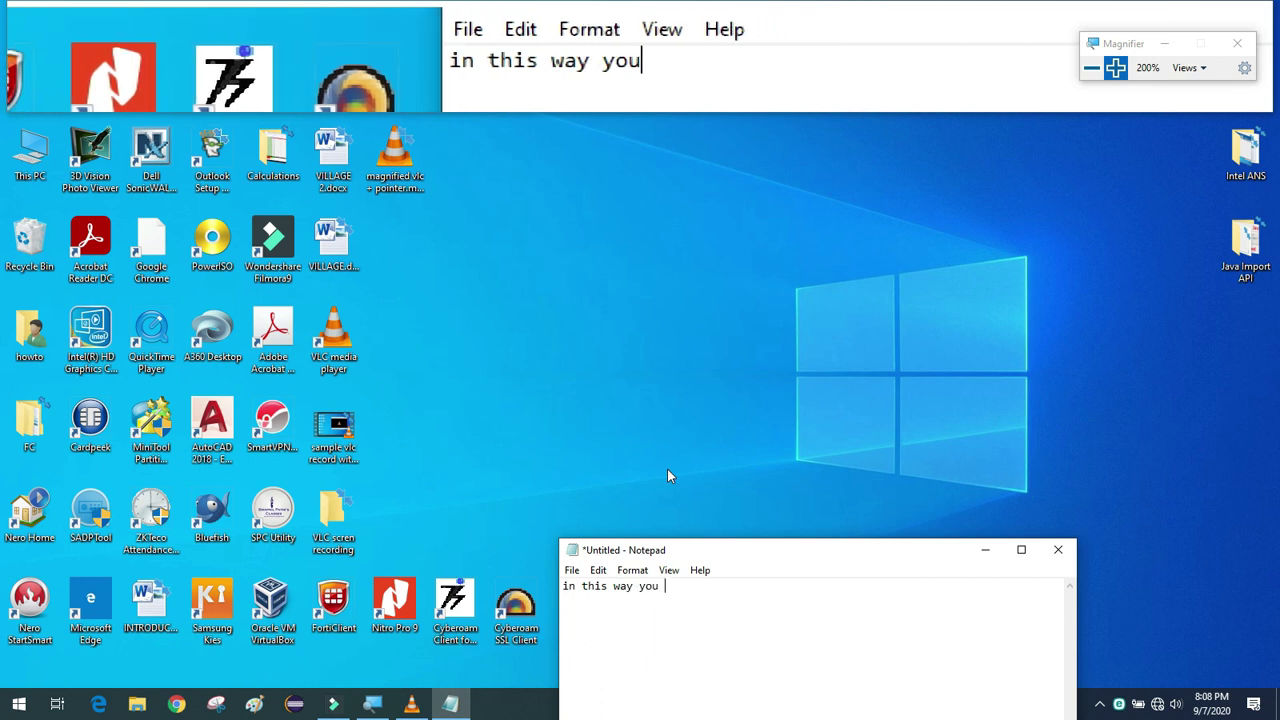
text(can )
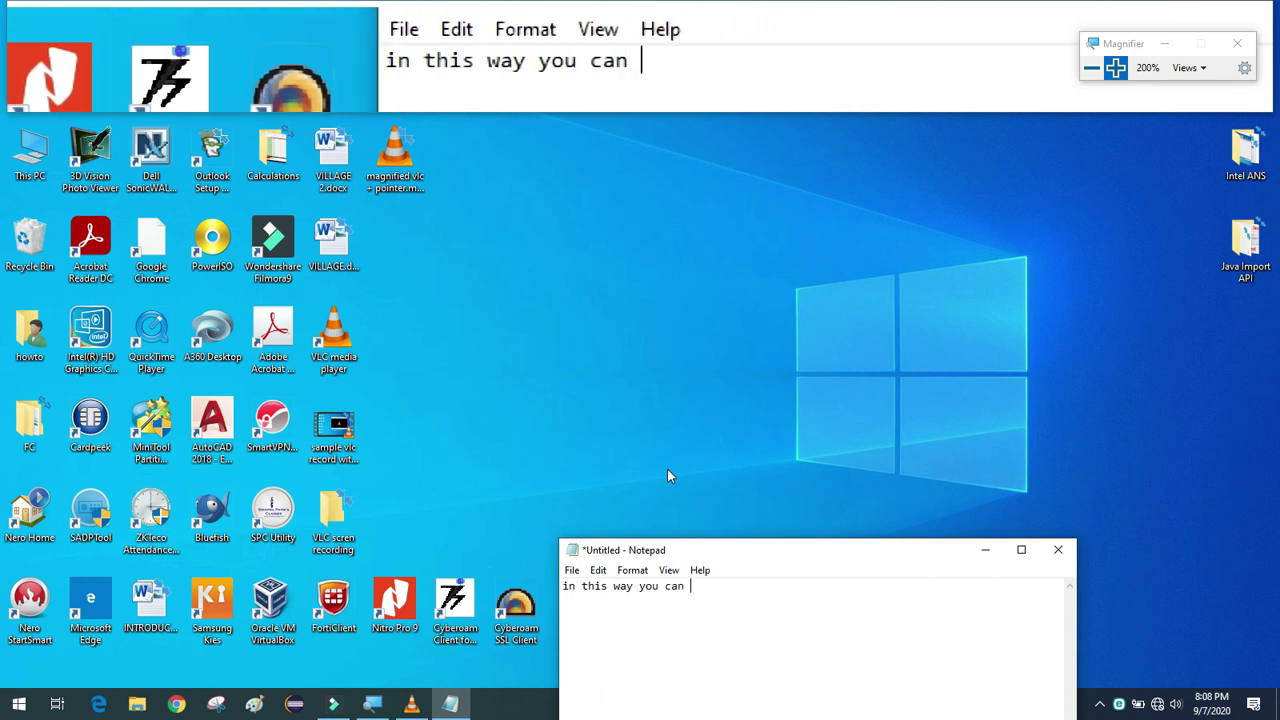
text(see the )
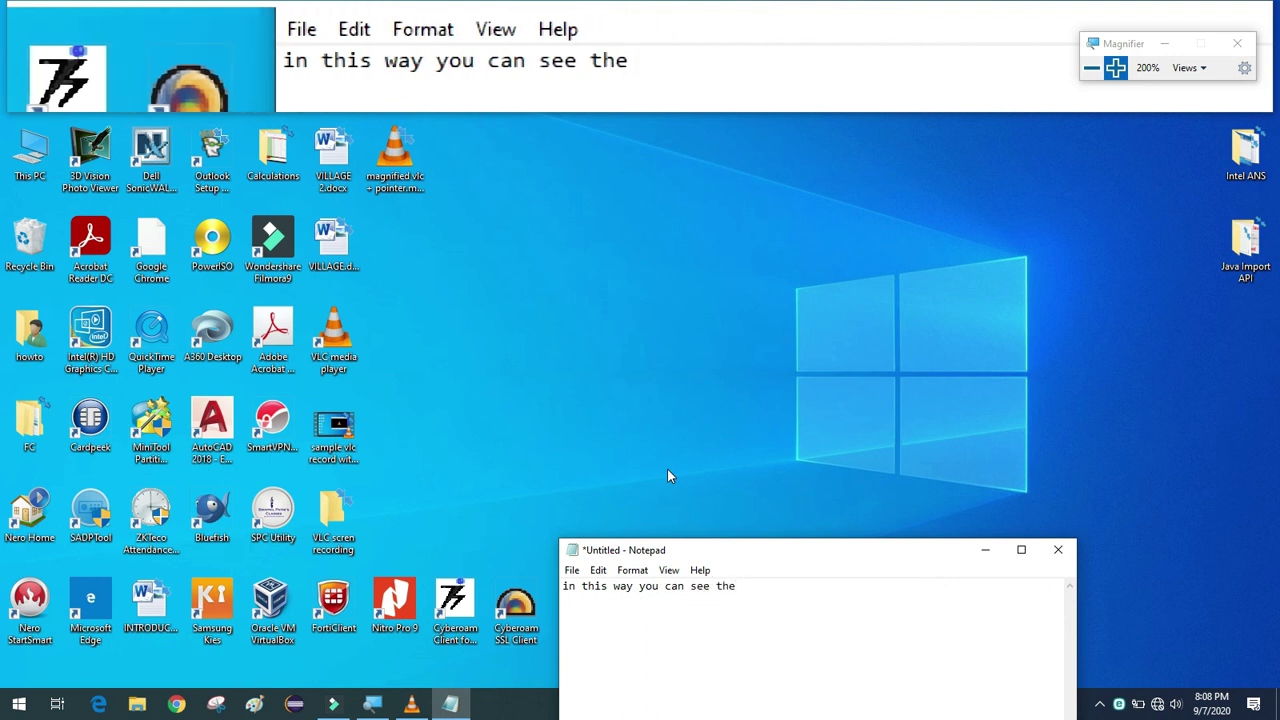
text(magnifi)
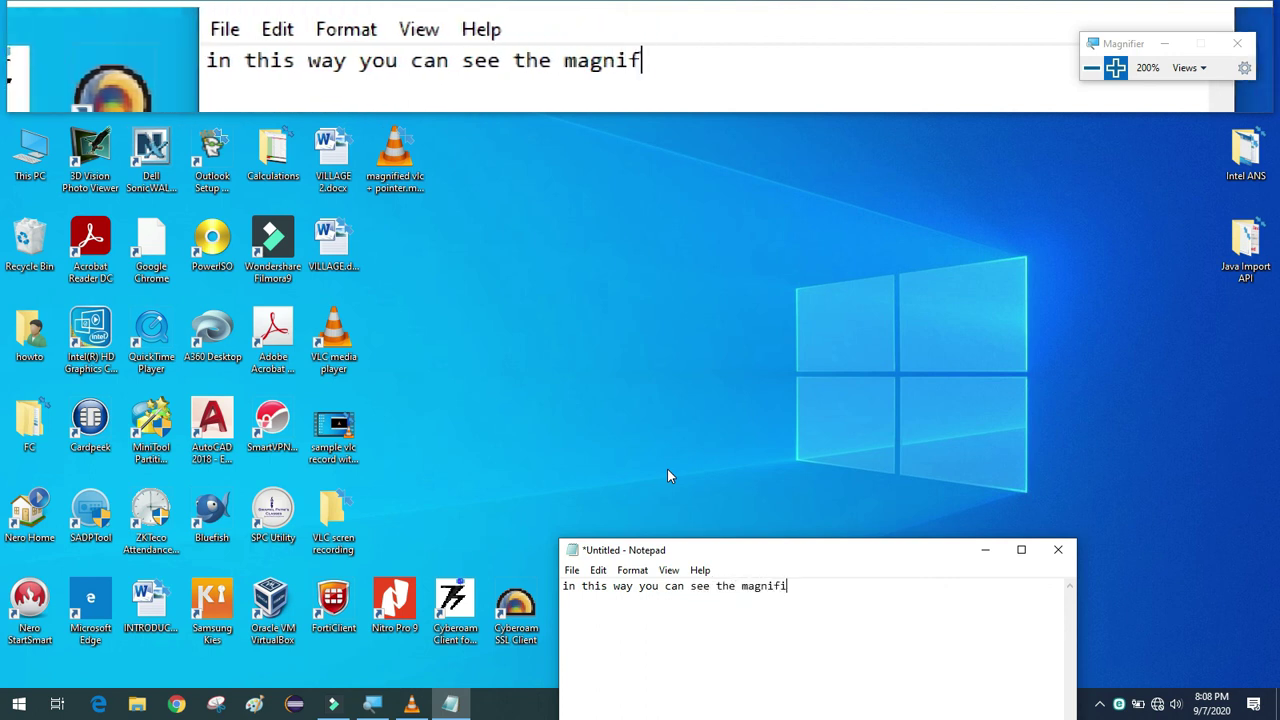
text(ed outp)
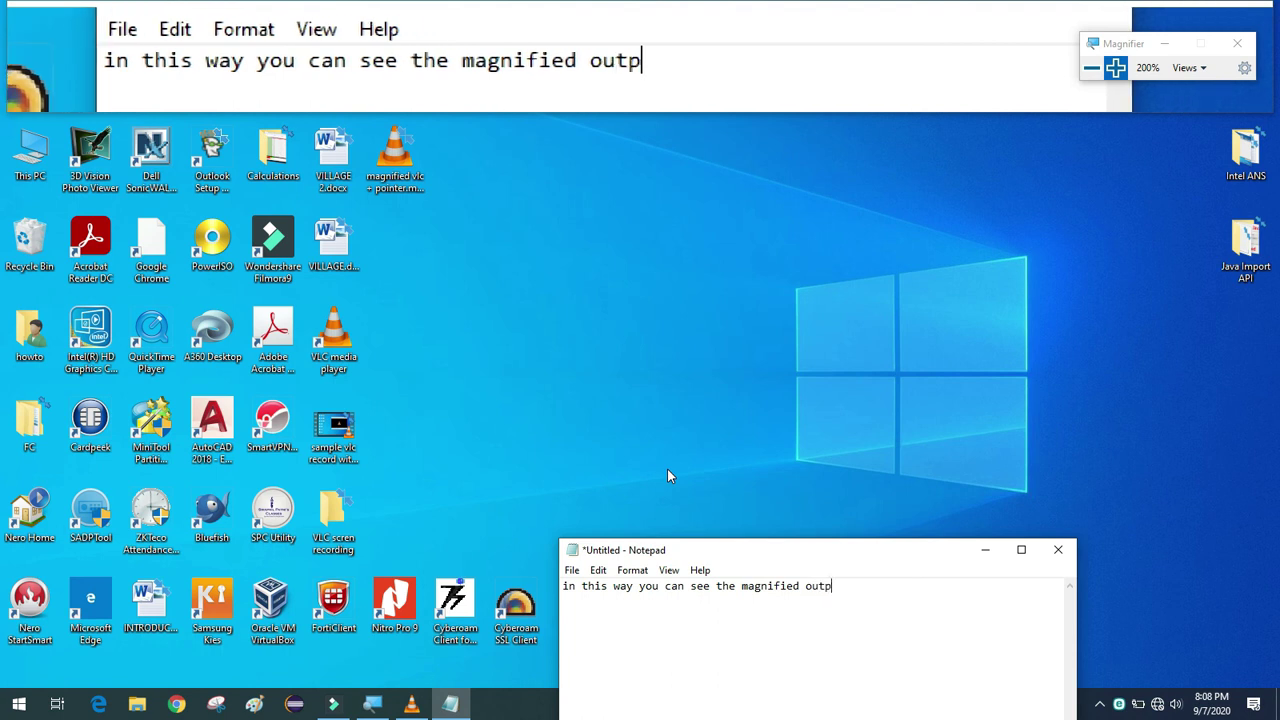
text(ut also nearby y)
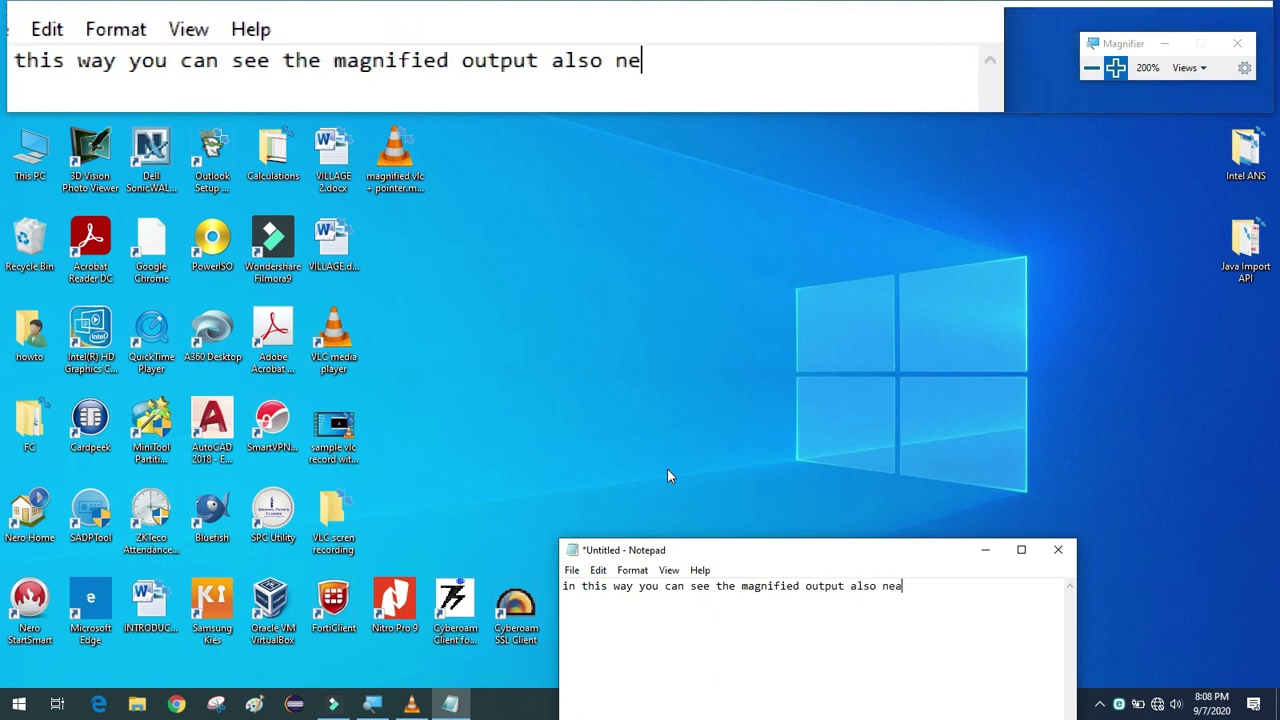
text(our m)
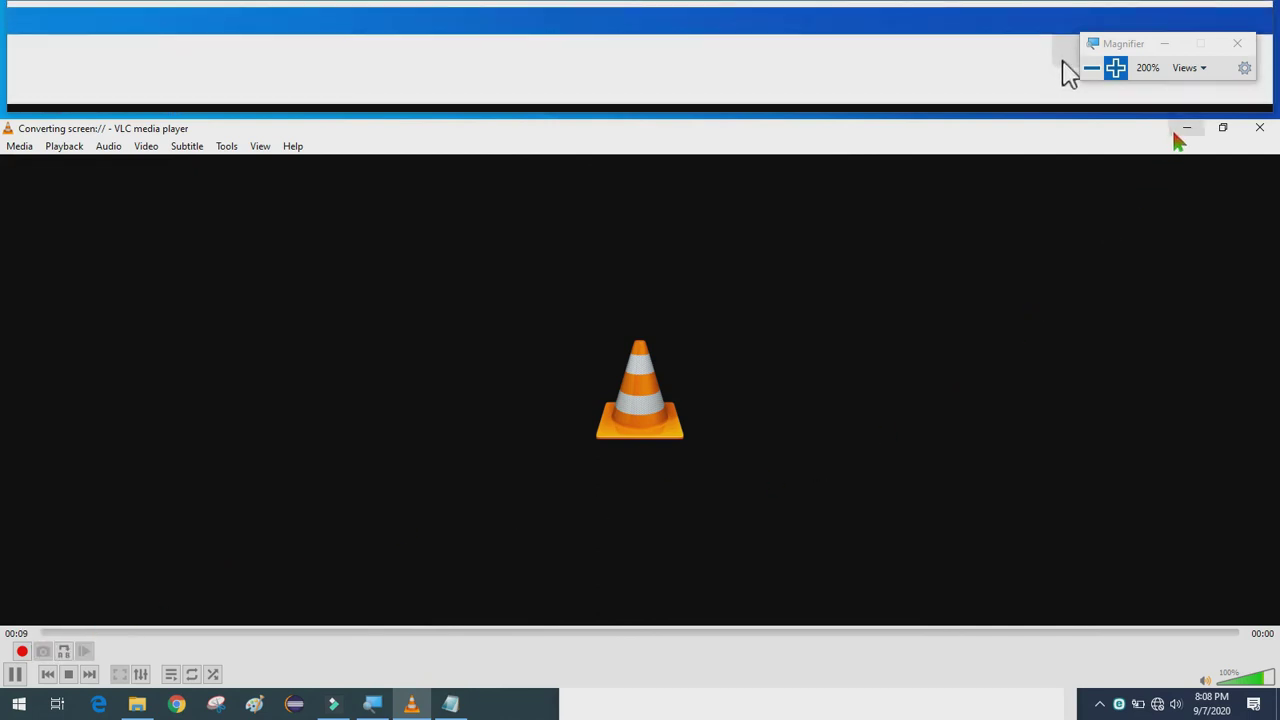
Minimize the running VLC capture and close the Downloads window and catchvlc.txt note.
click(1186, 128)
click(882, 414)
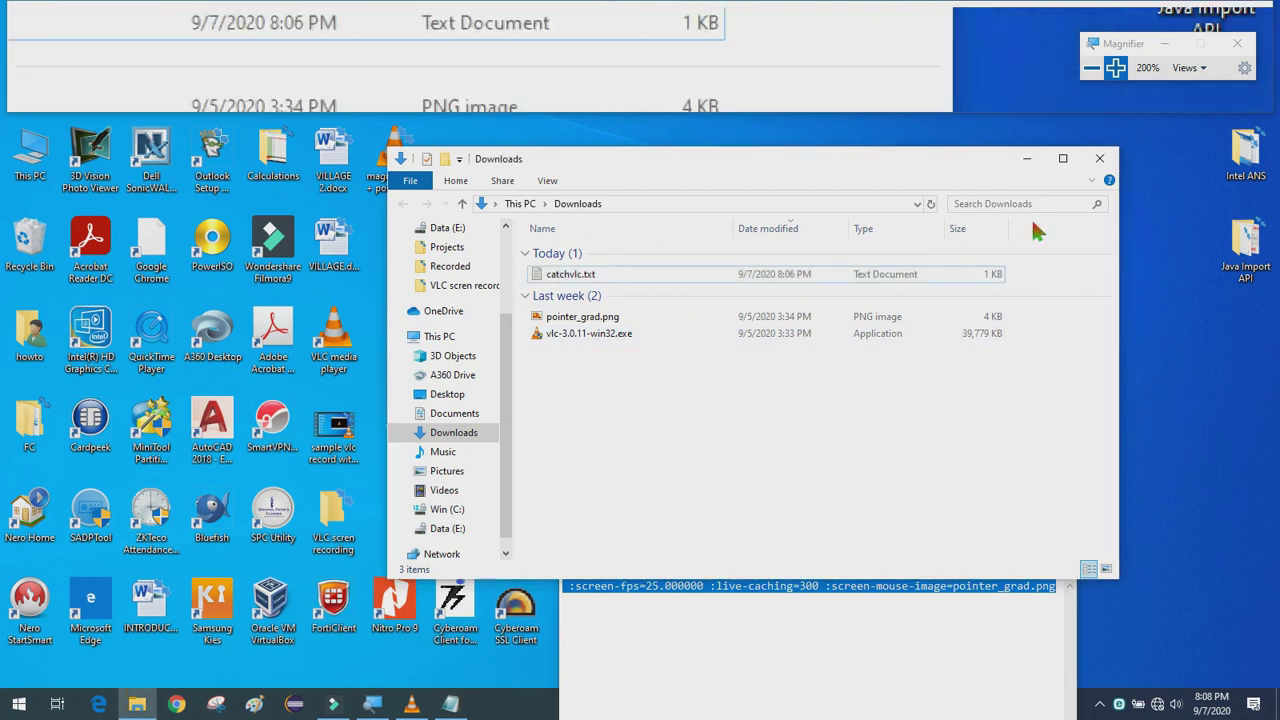
click(1099, 160)
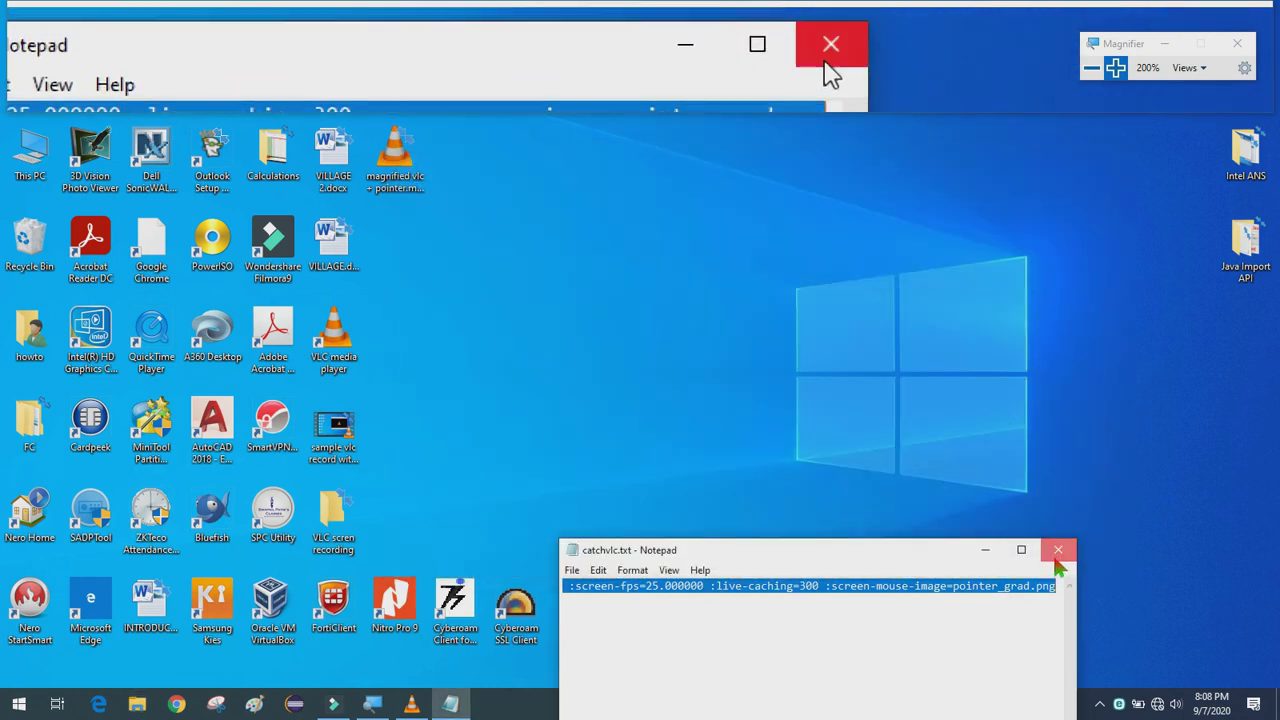
click(1058, 549)
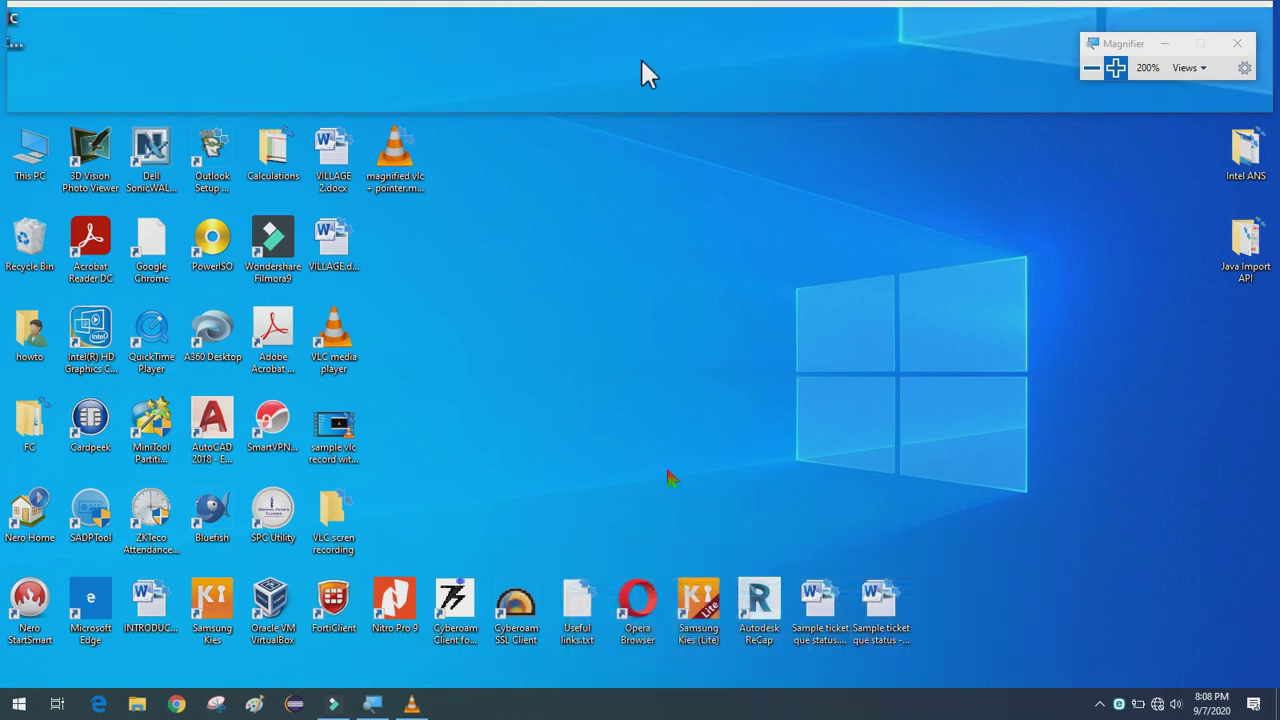
Open a new Notepad note and type 'in this way you can see the magnified output also nearby your mo'.
key(super)
text(notep)
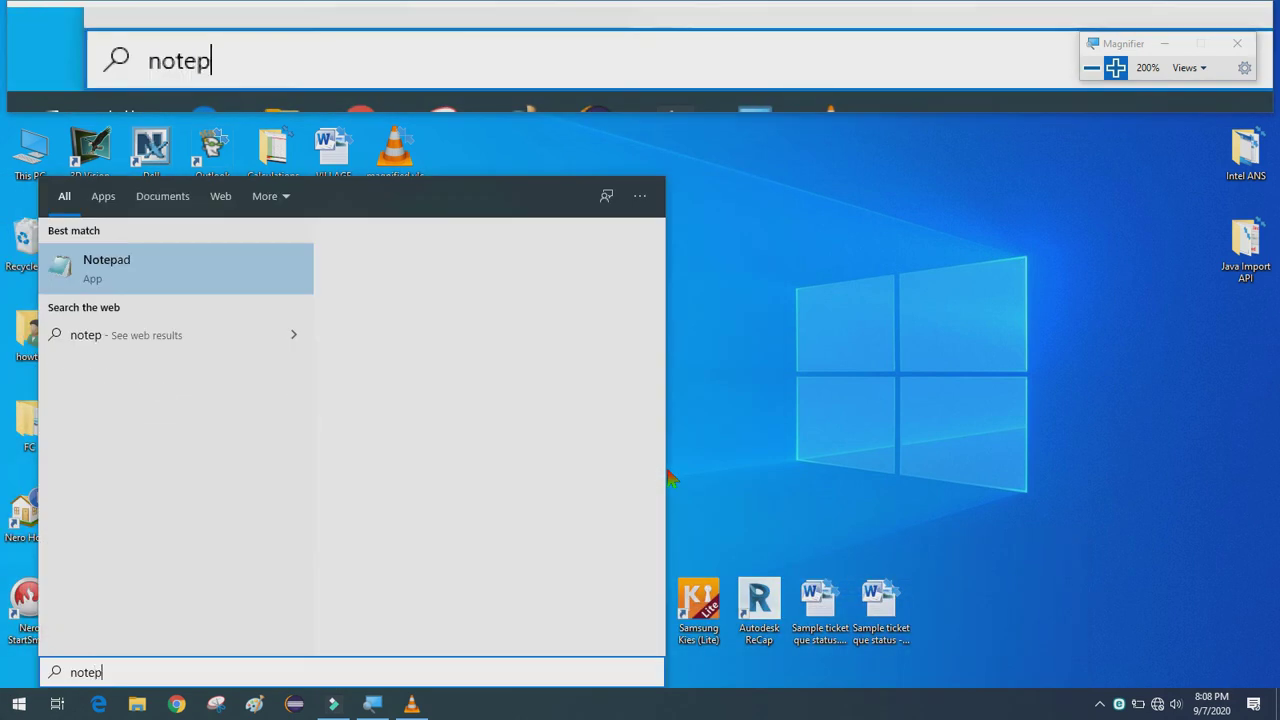
text(ad)
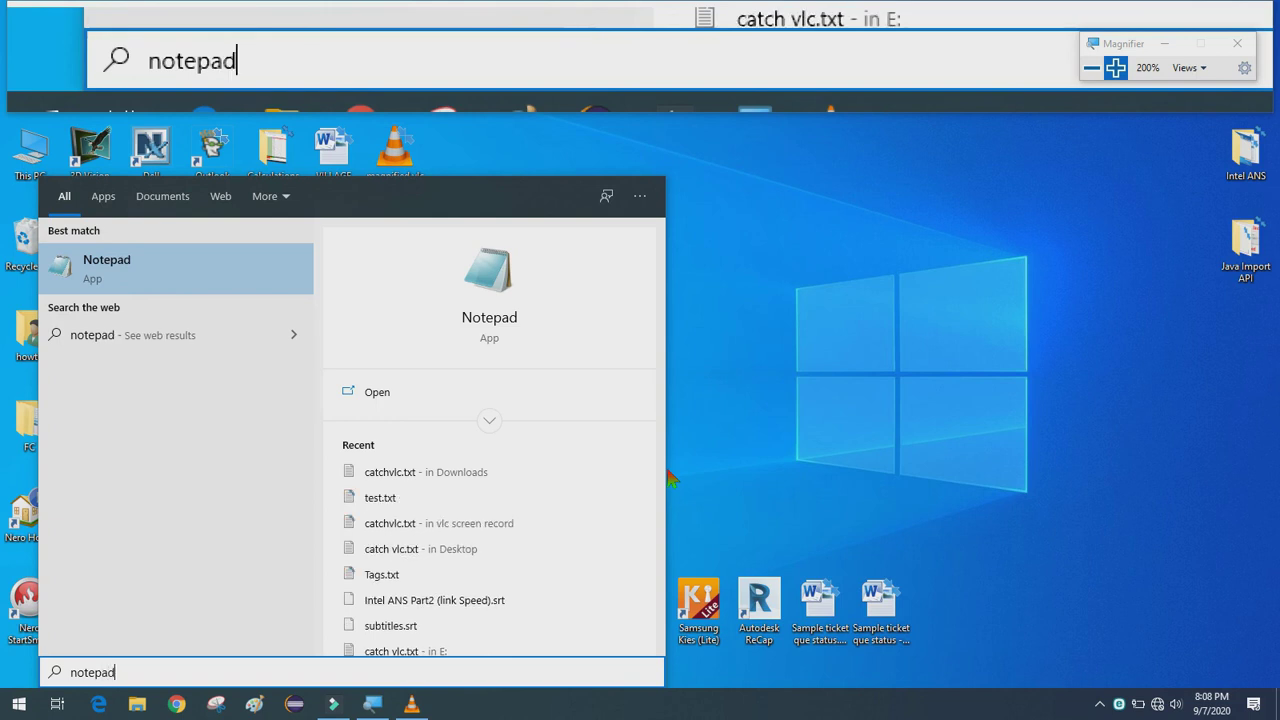
key(Return)
text(in )
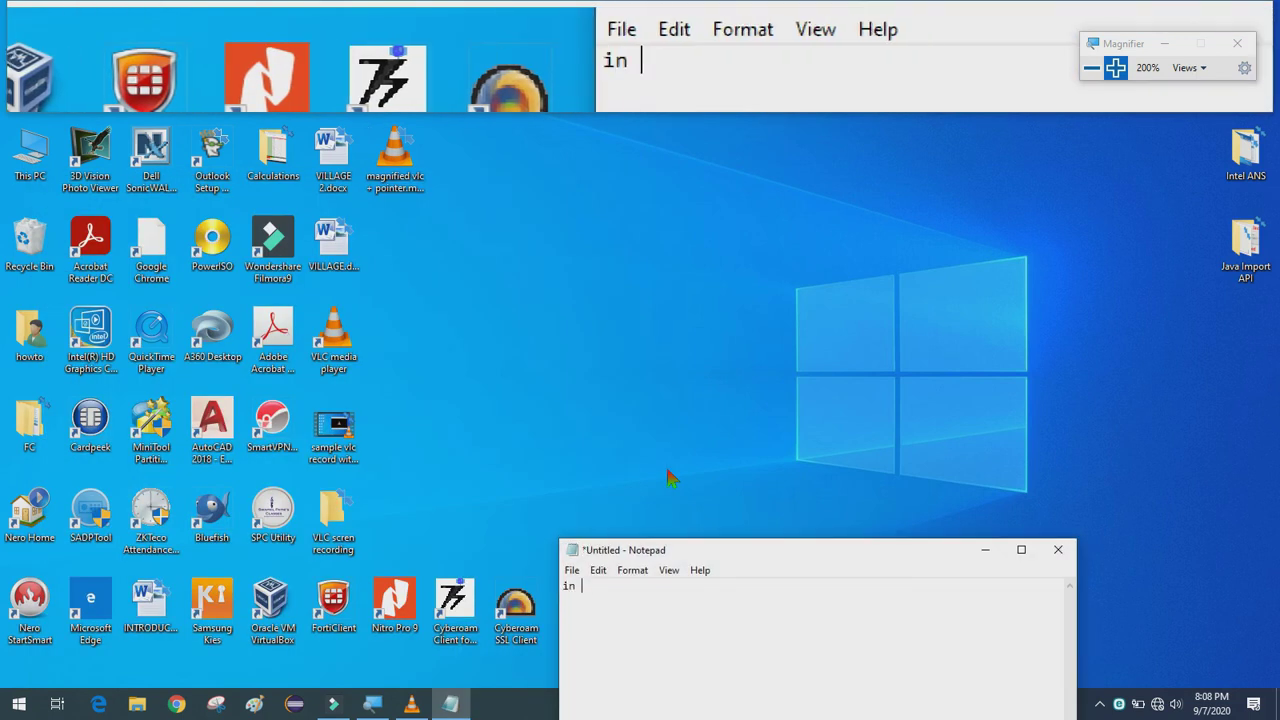
text(this way you can )
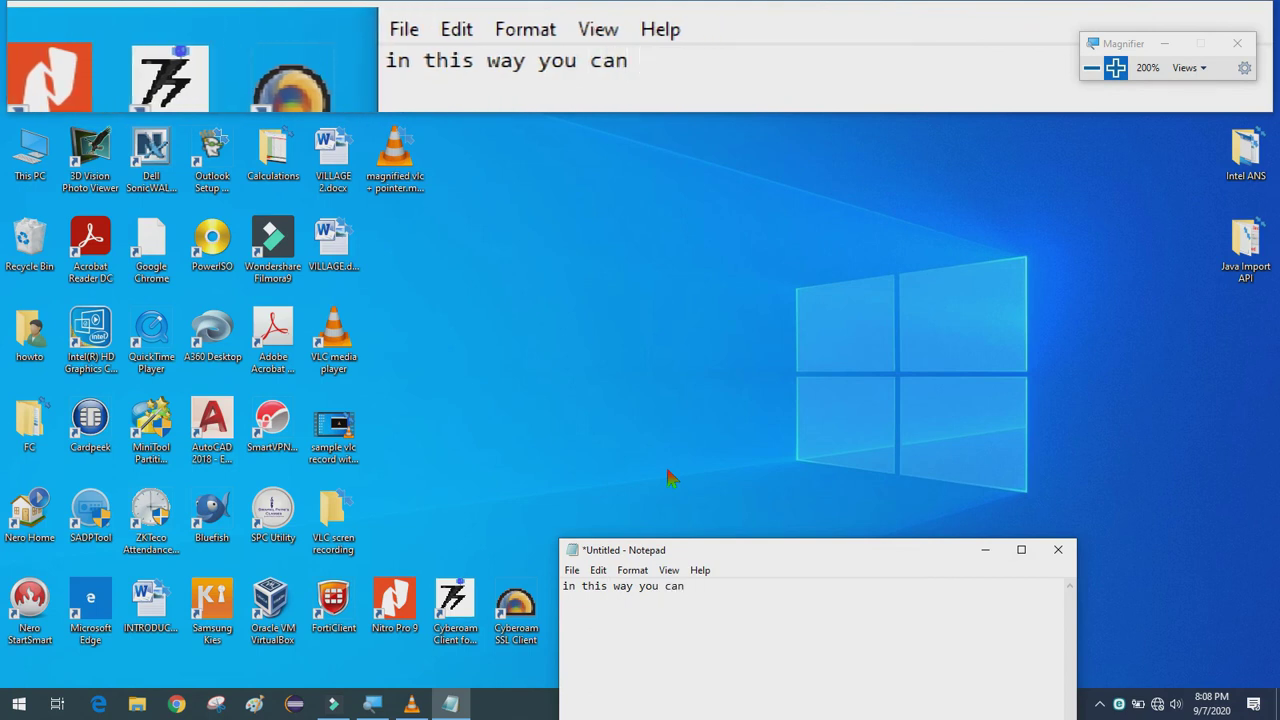
text(see the )
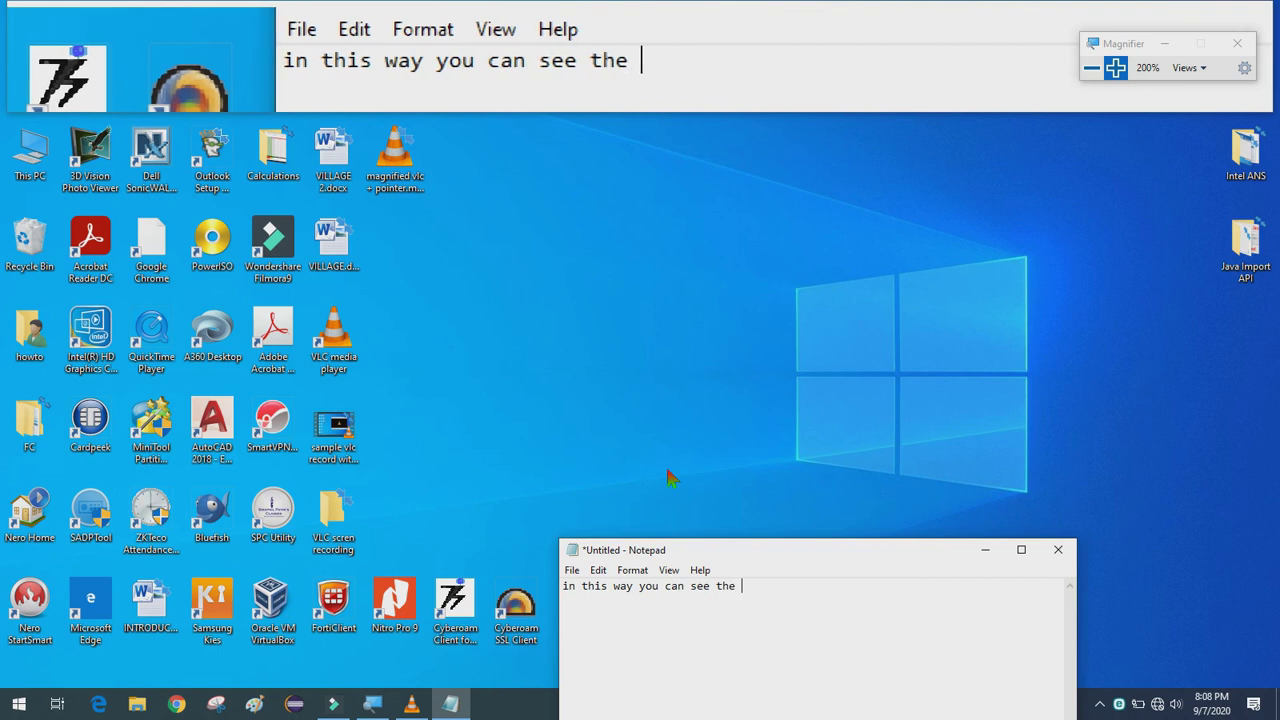
text(magni)
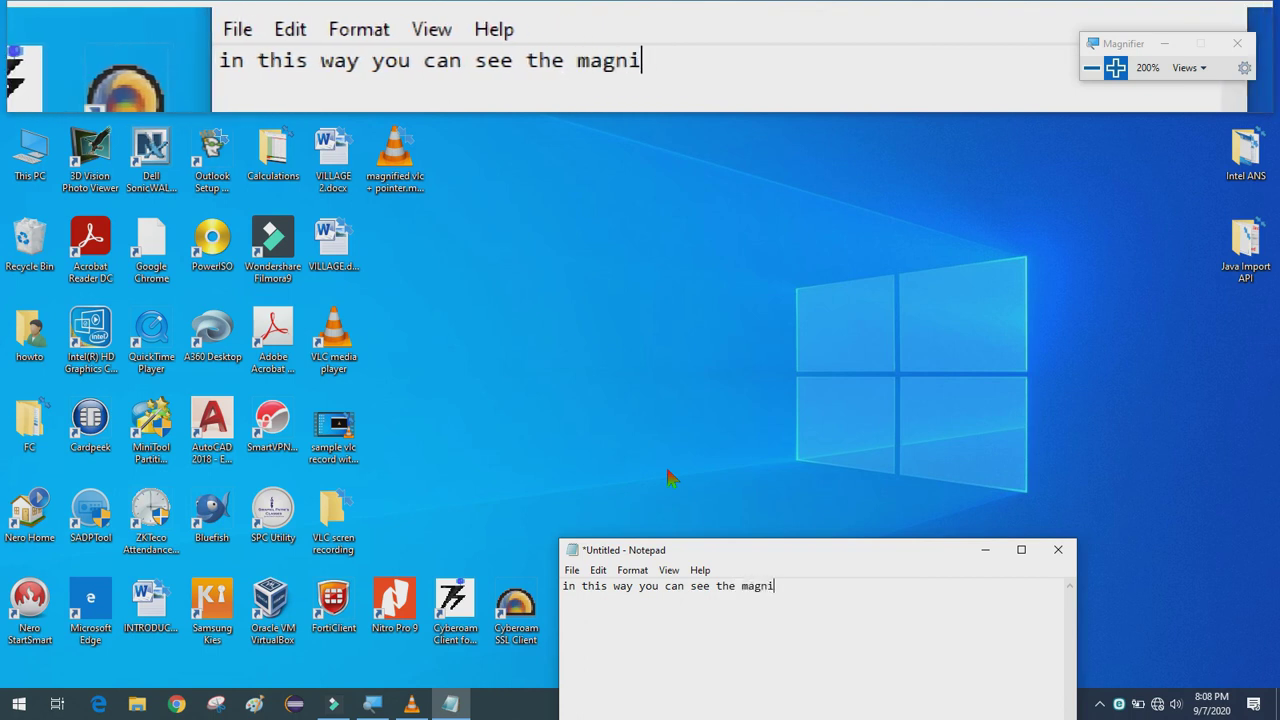
text(fied out)
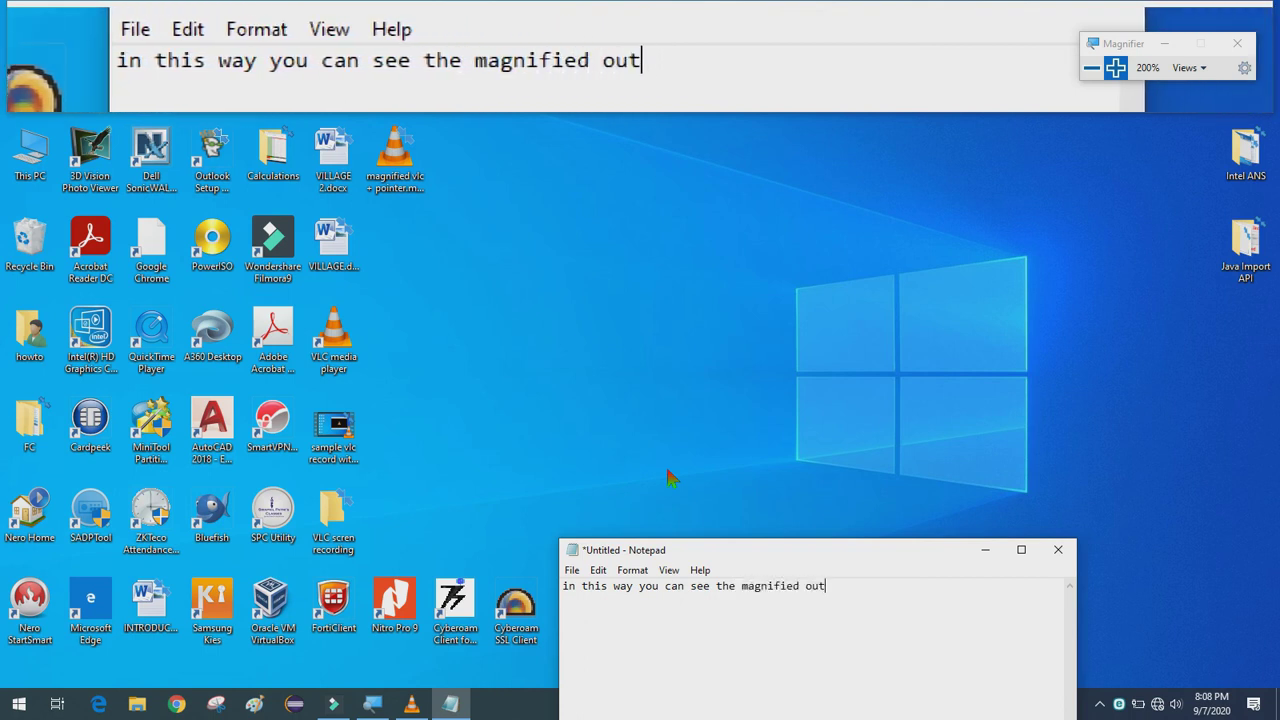
text(put also )
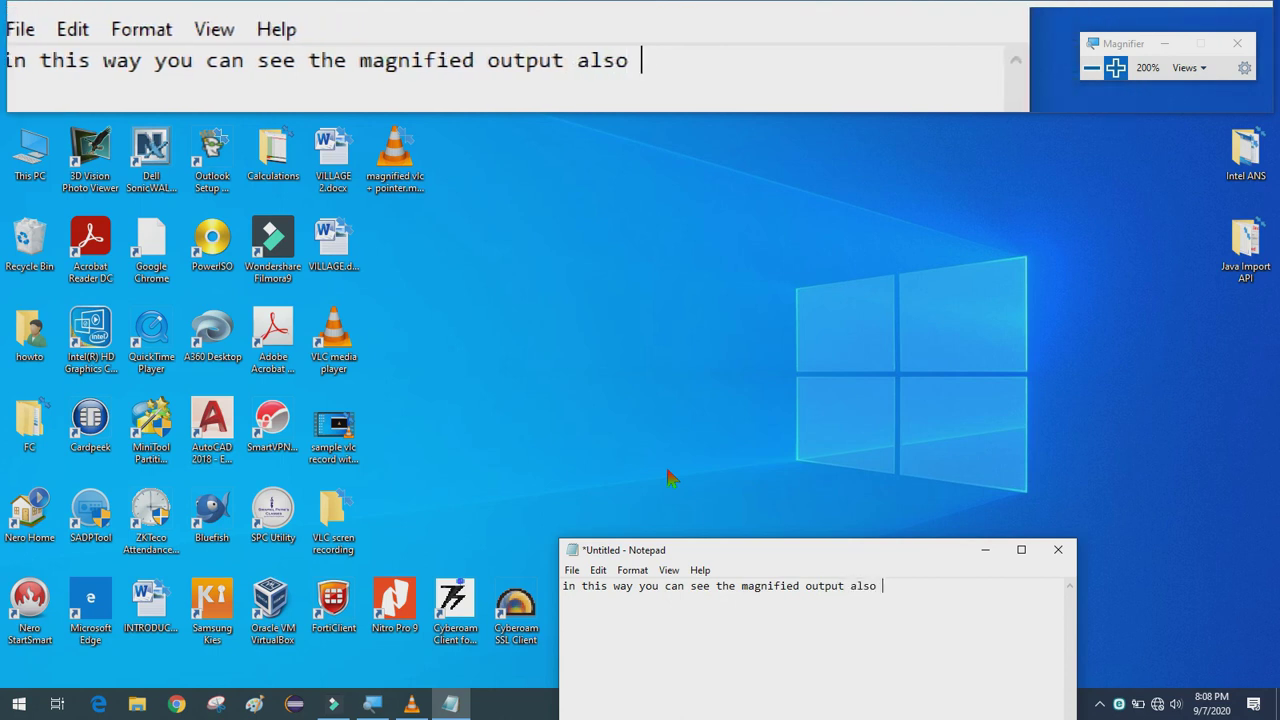
text(nearby y)
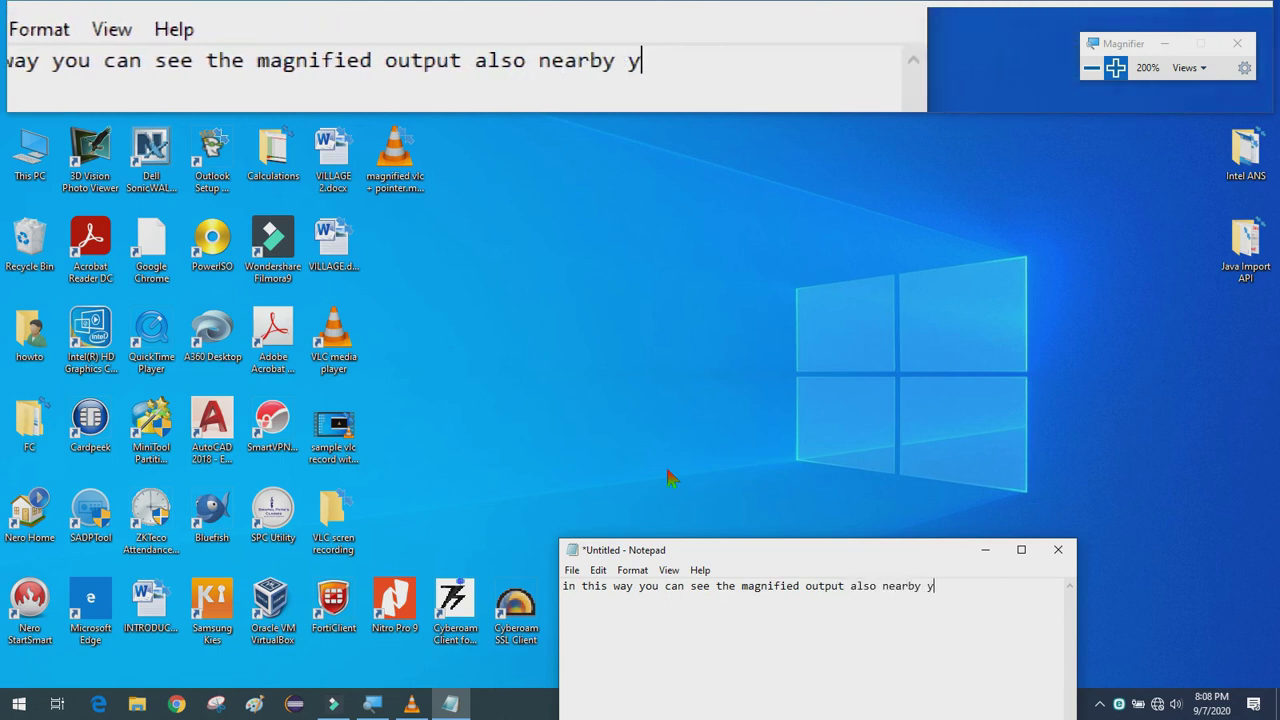
text(our mouse p)
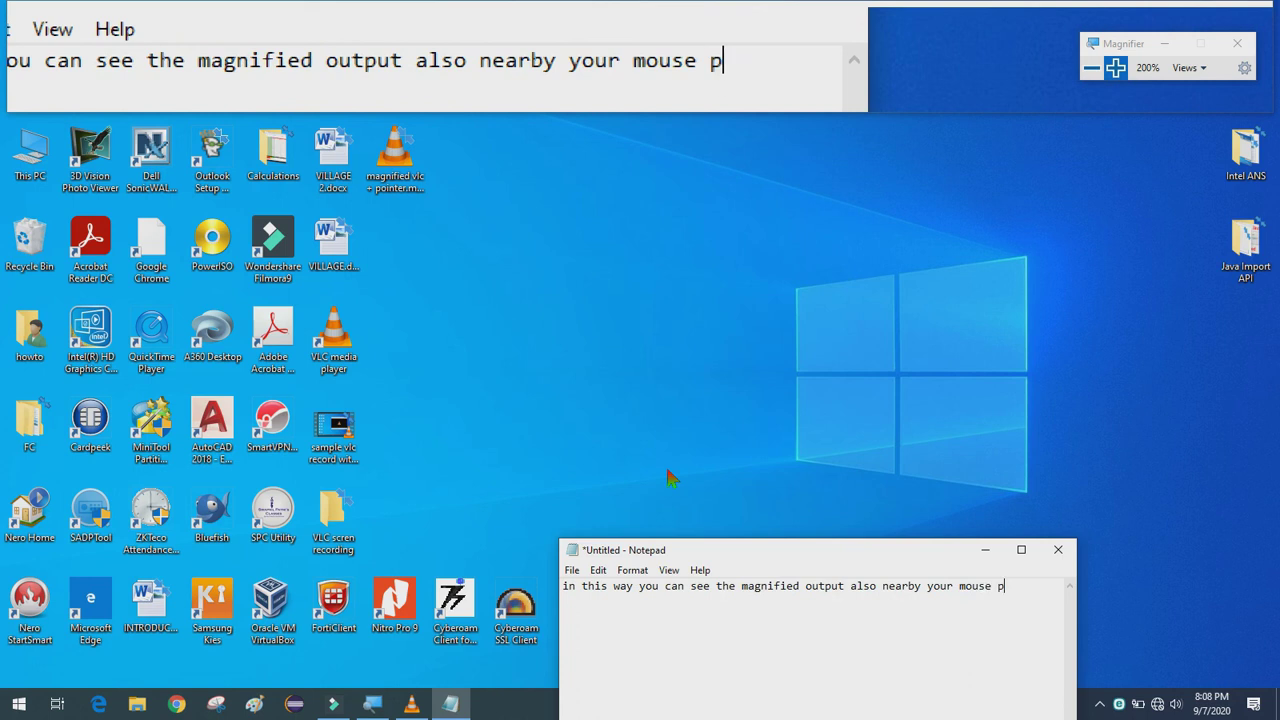